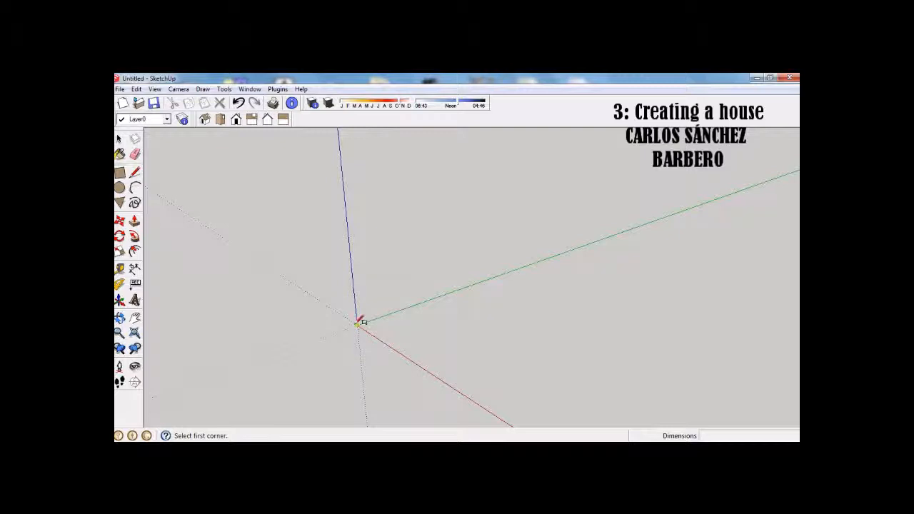
Step: Draw a 500 × 500 mm square on the ground plane with one corner at the origin
click(357, 326)
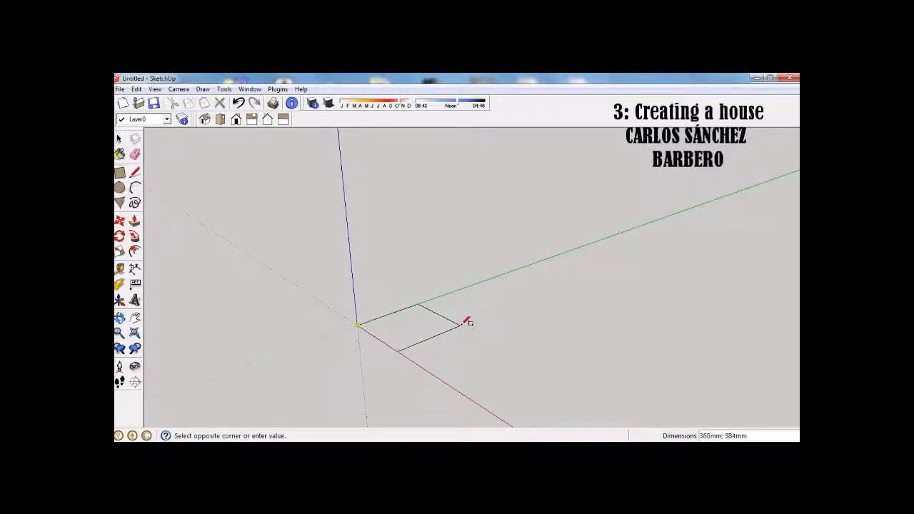
text(500:500)
key(Return)
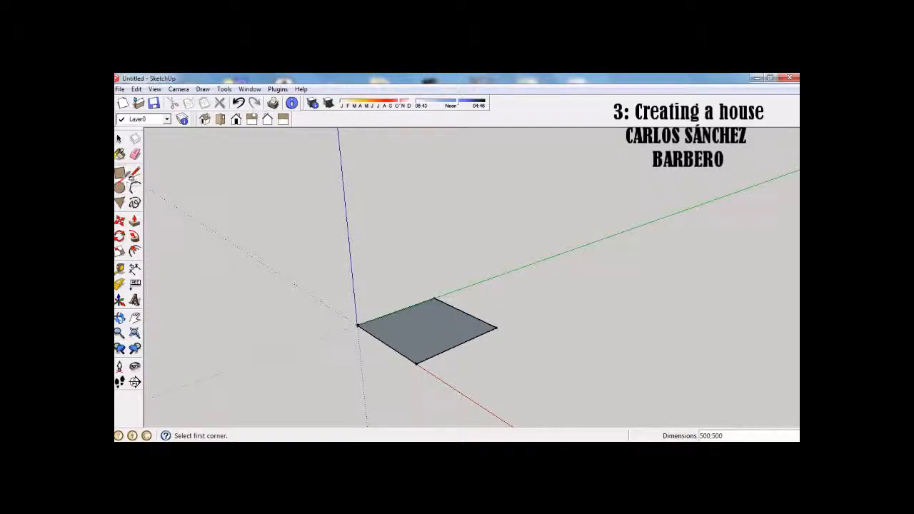
Step: Draw a line across the square between the midpoints of its two edges parallel to the red axis
click(135, 174)
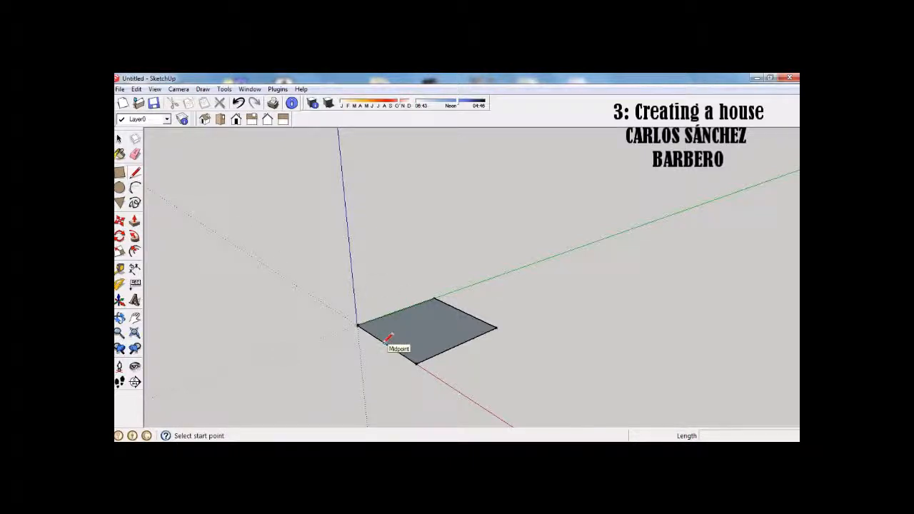
click(468, 312)
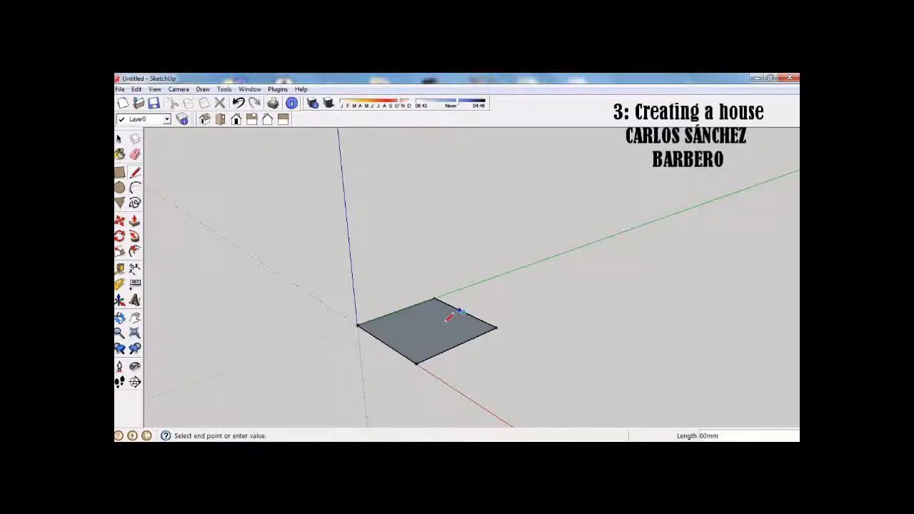
click(388, 343)
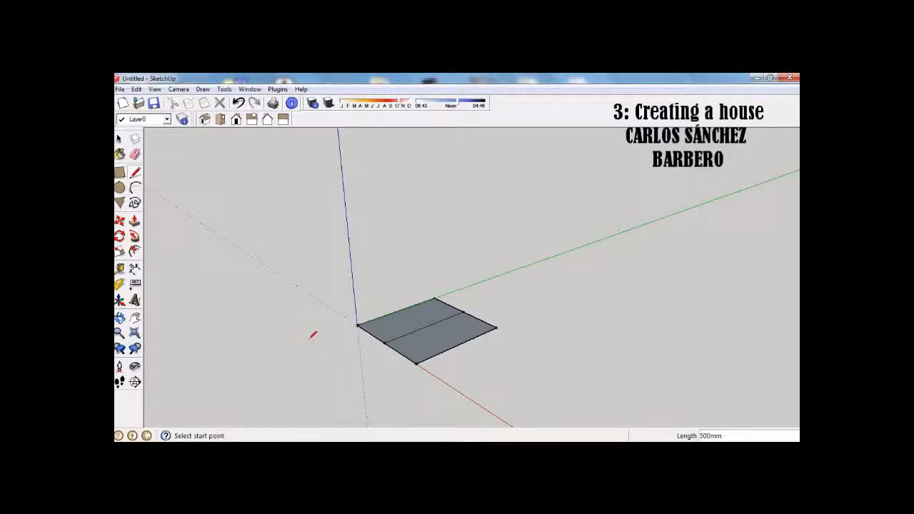
Step: Draw a 350 mm line along the red axis from the dividing line's far end, extending past the square's corner
click(464, 312)
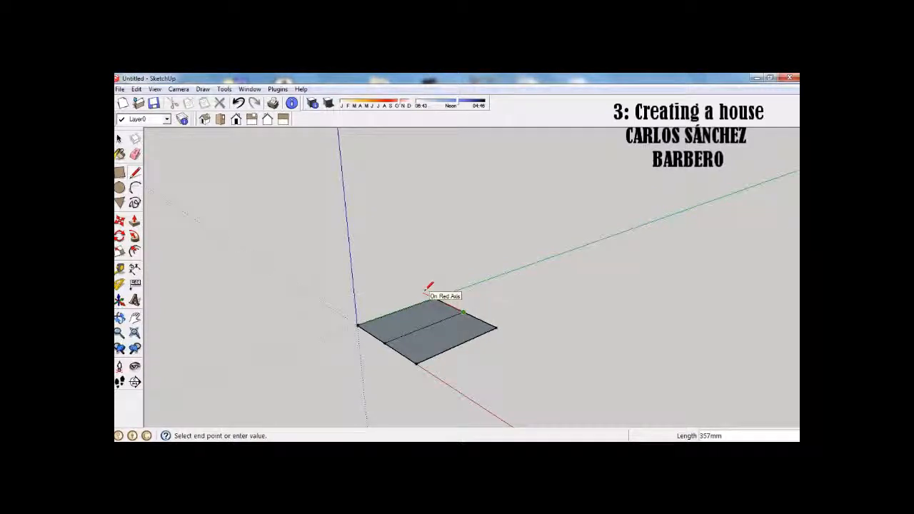
text(350)
key(Return)
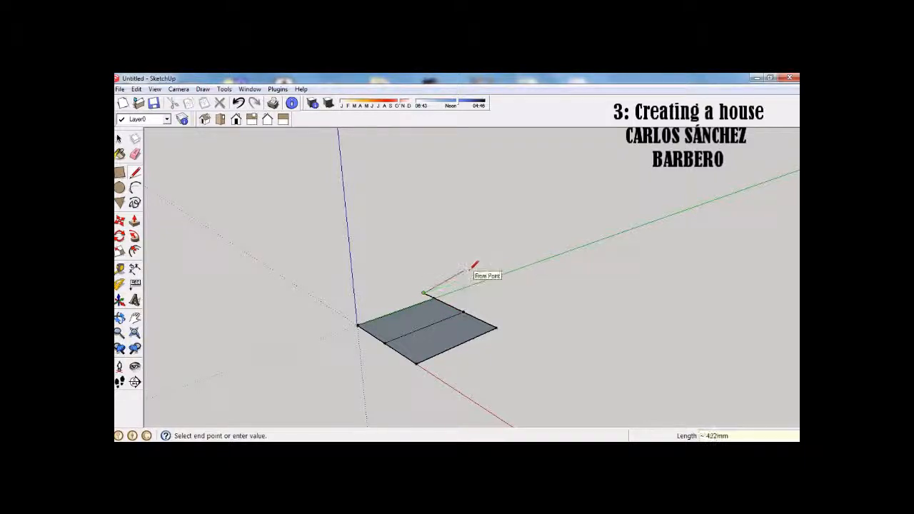
key(Escape)
Step: Complete an adjoining 700 × 700 mm square from that line's end with edges along the axes, closing at the small square's corner
click(424, 294)
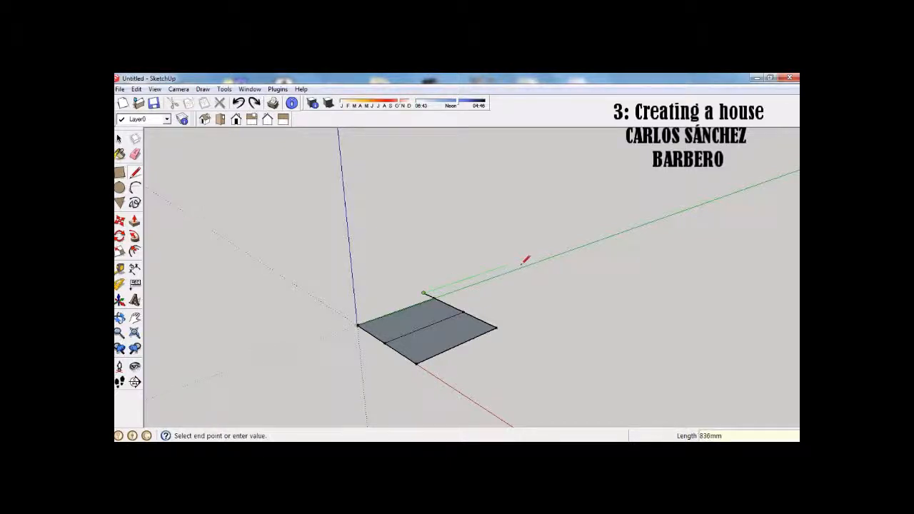
text(700)
key(Return)
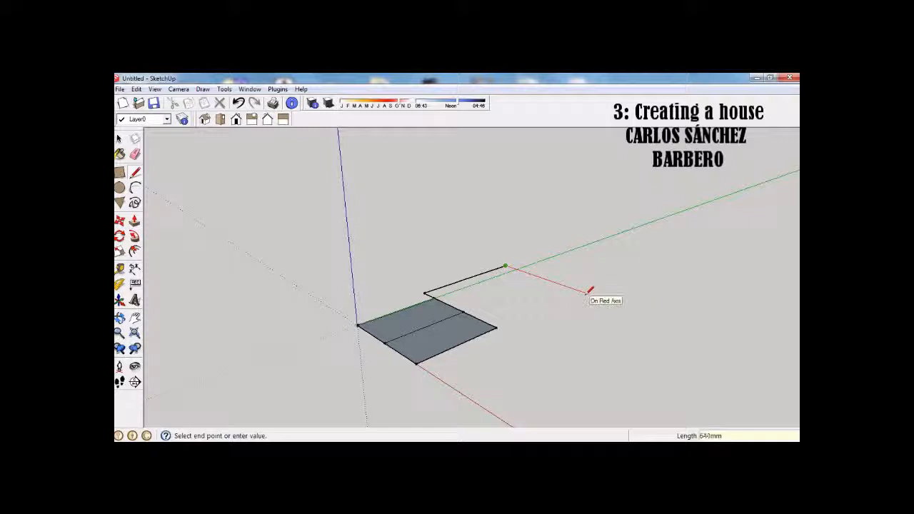
text(700)
key(Return)
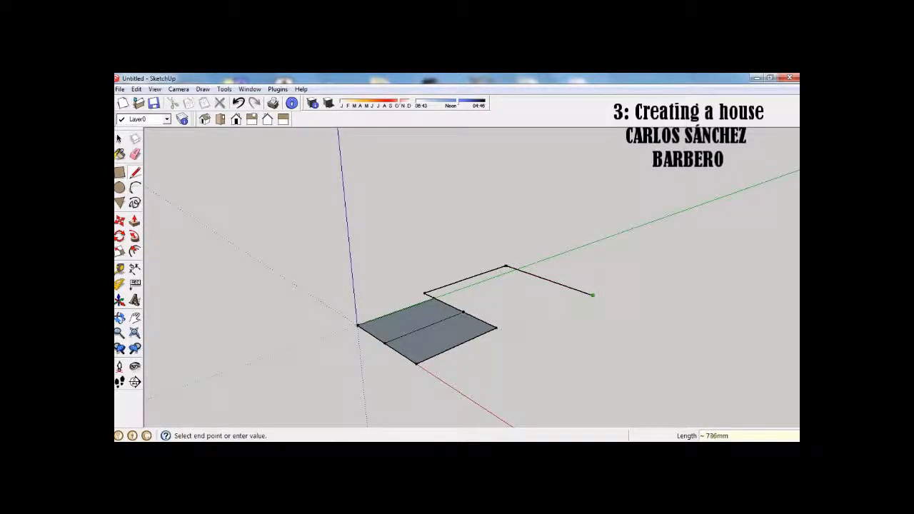
click(511, 333)
click(497, 328)
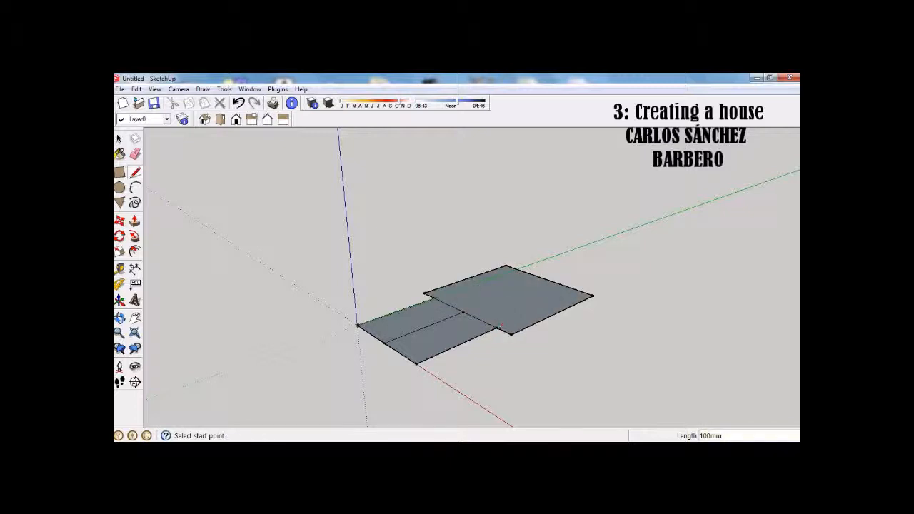
Step: Erase the dividing line across the small square and pull that square up 500 mm
click(135, 153)
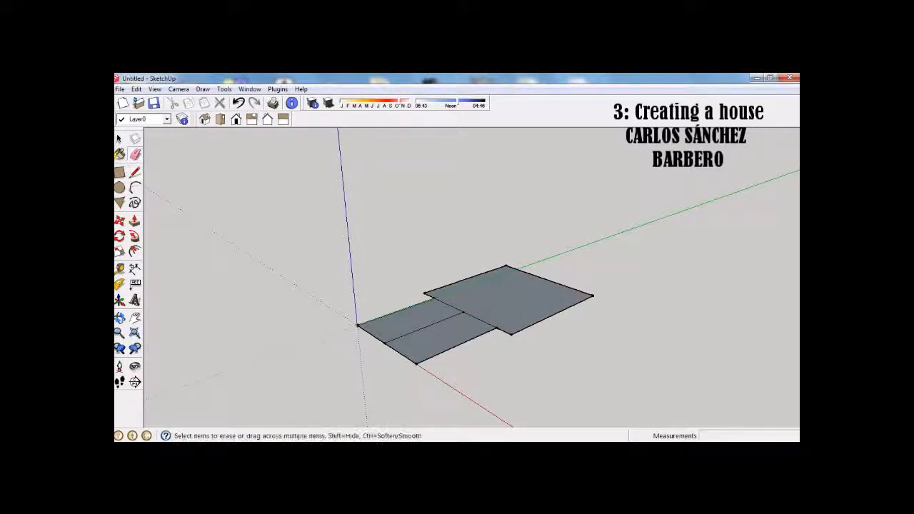
click(441, 321)
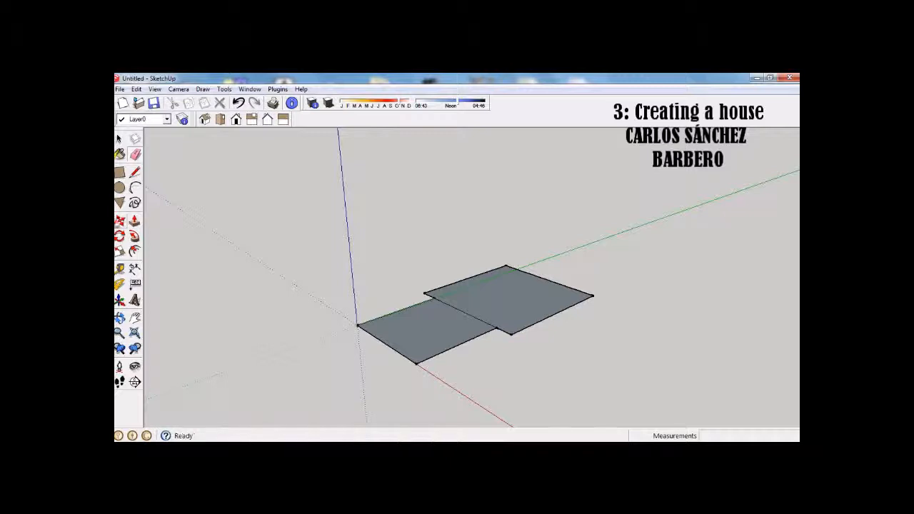
click(135, 222)
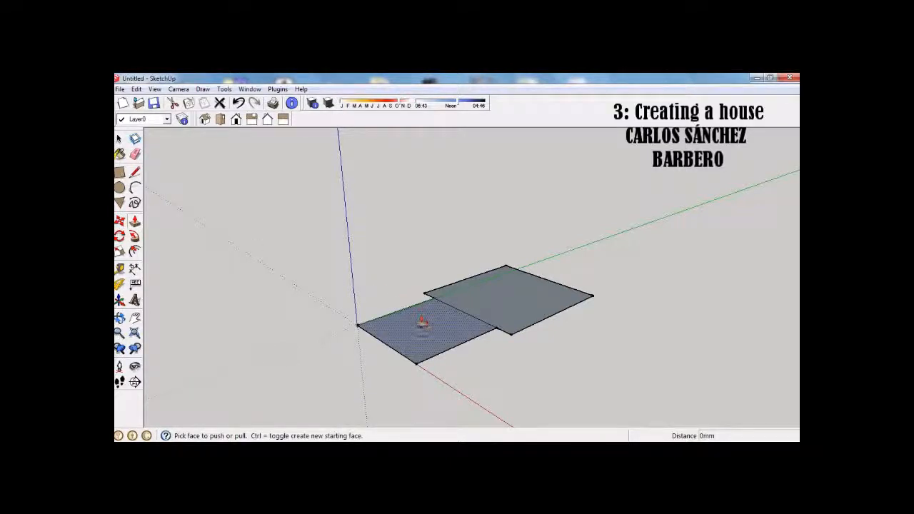
click(438, 332)
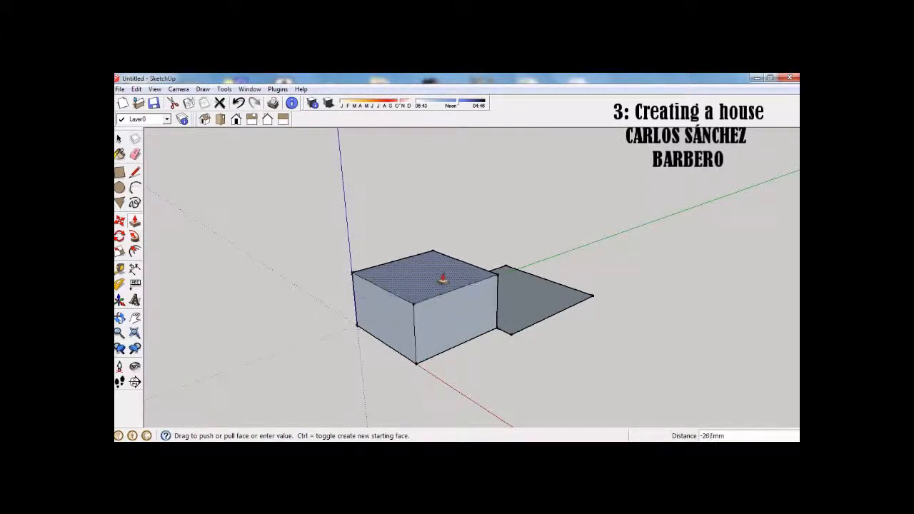
text(500)
key(Return)
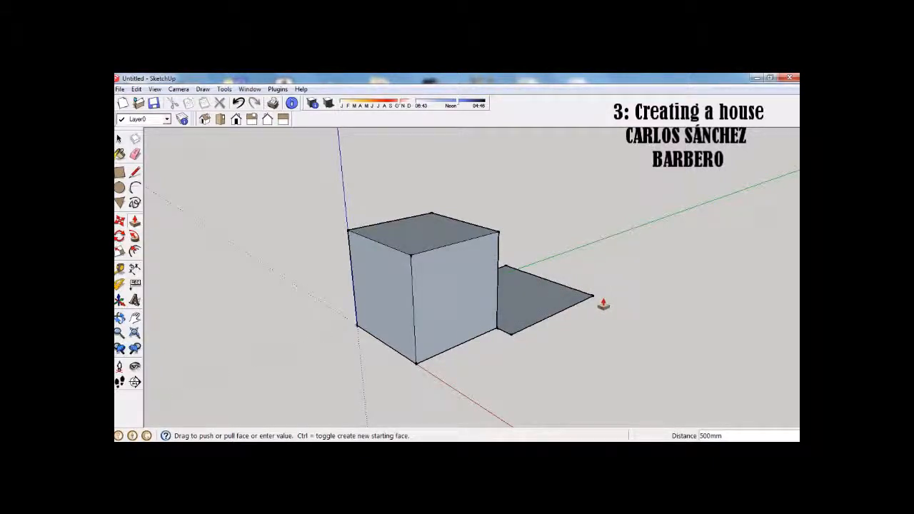
Step: Pull the larger square up into a 700 mm high block, 200 mm taller than the small block
middle_drag(639, 295, 436, 295)
drag(518, 321, 531, 277)
text(700)
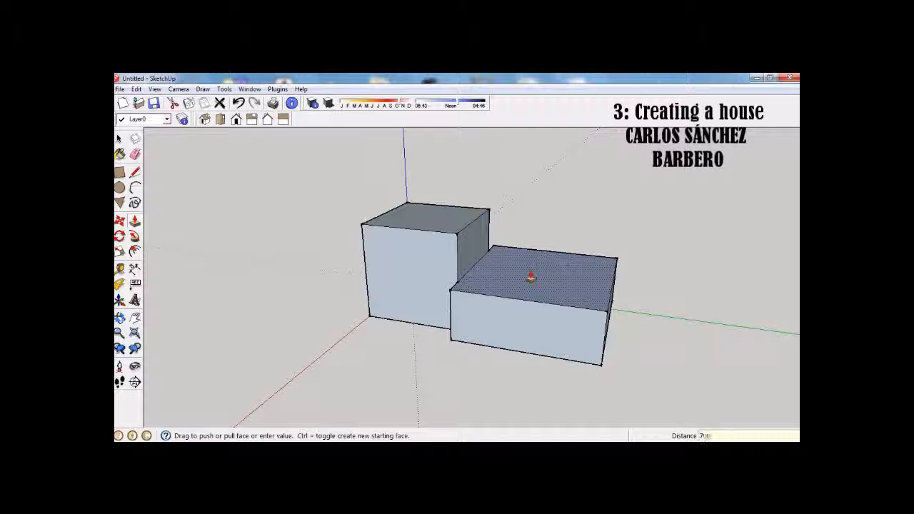
key(Return)
drag(512, 243, 513, 233)
text(200)
key(Return)
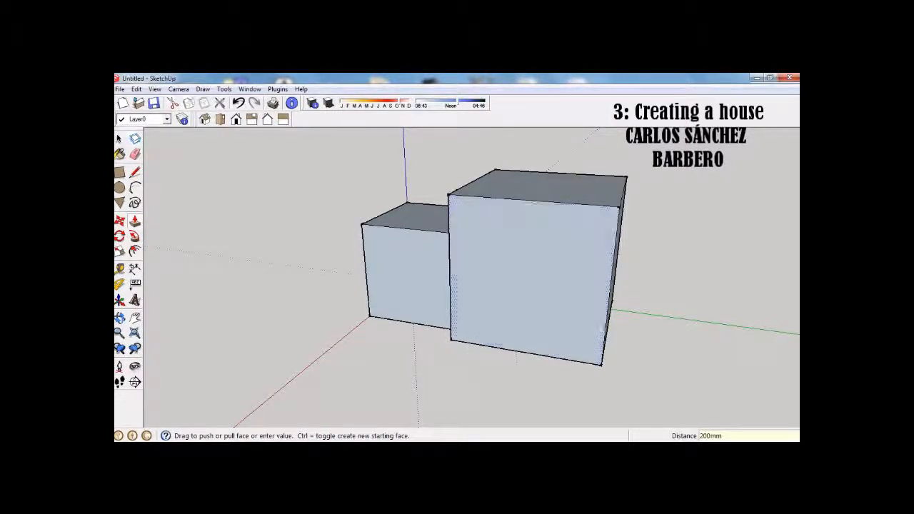
Step: Erase the two vertical edges on the large block's front wall above the small block
middle_drag(355, 213, 592, 216)
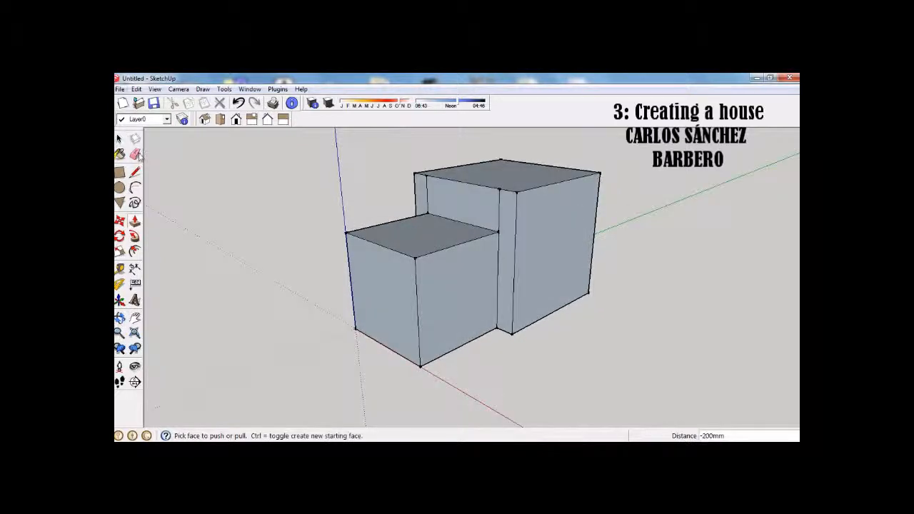
click(136, 154)
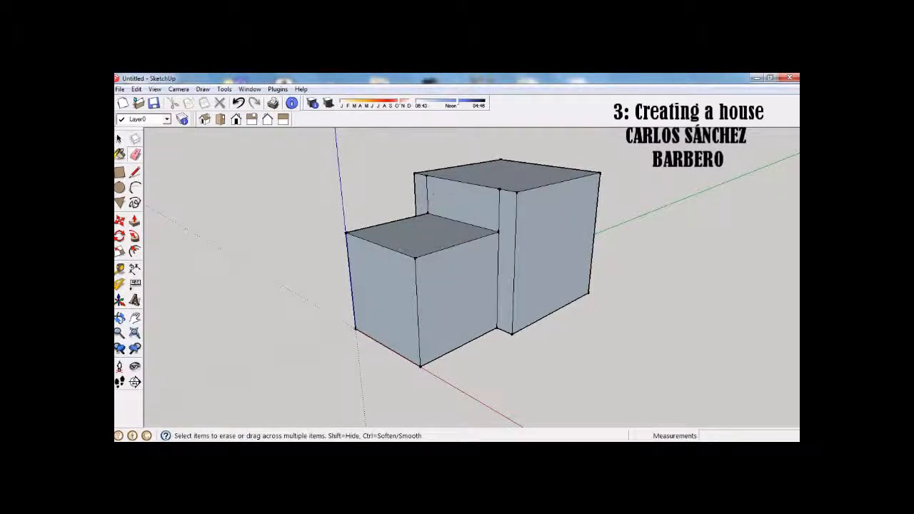
click(428, 192)
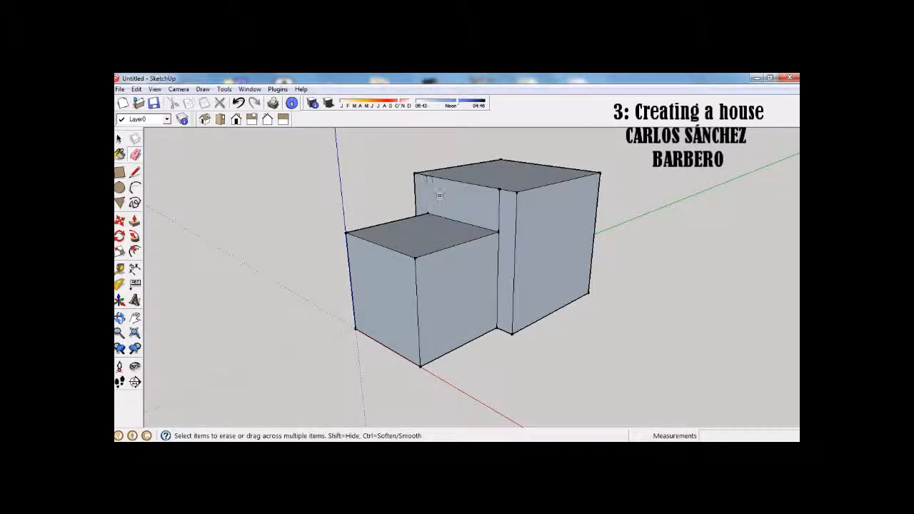
click(501, 200)
Step: Draw a midpoint-to-midpoint line along the green axis across the top face of each block
middle_drag(502, 200, 435, 192)
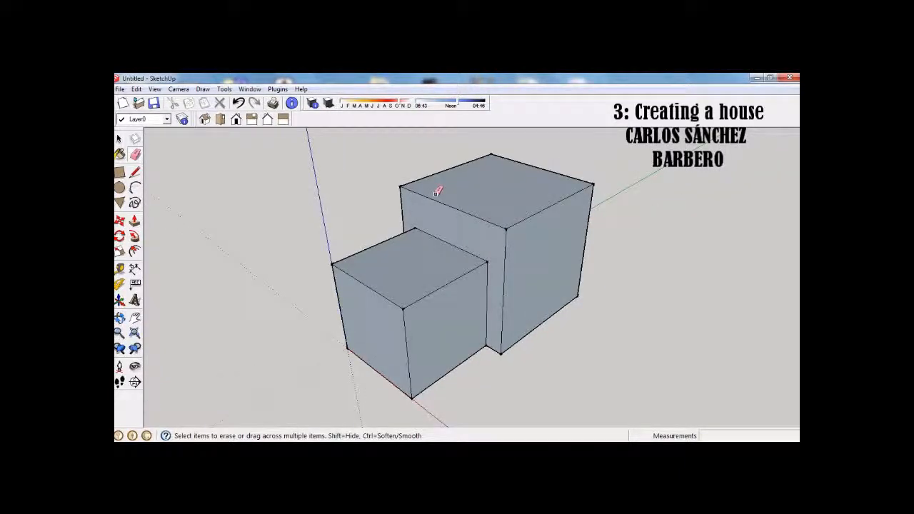
click(135, 173)
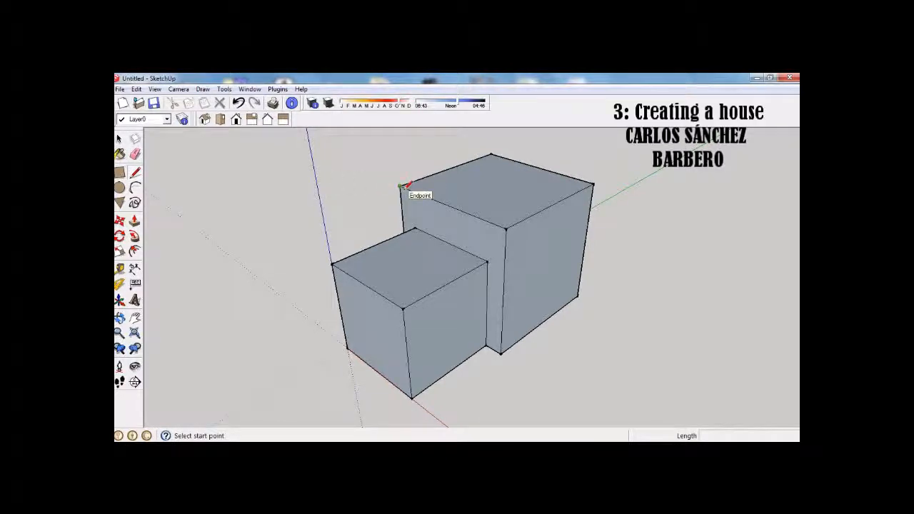
click(449, 206)
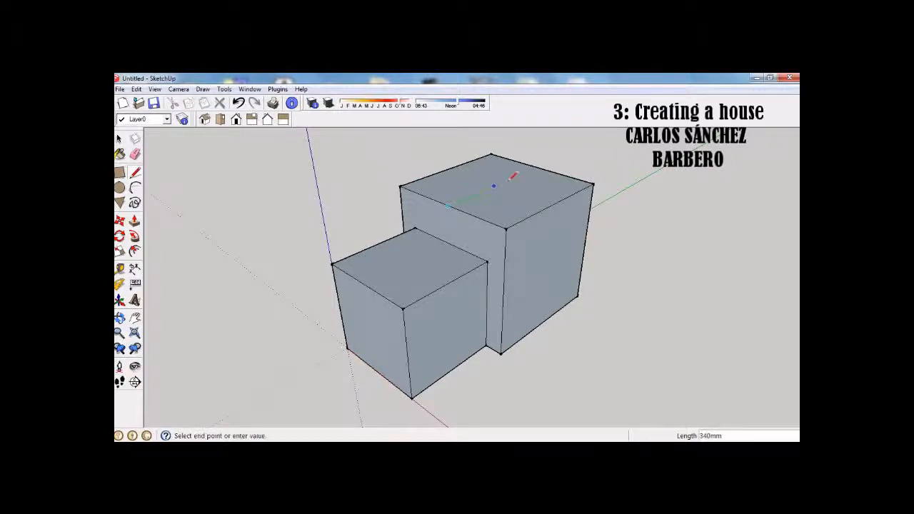
click(539, 168)
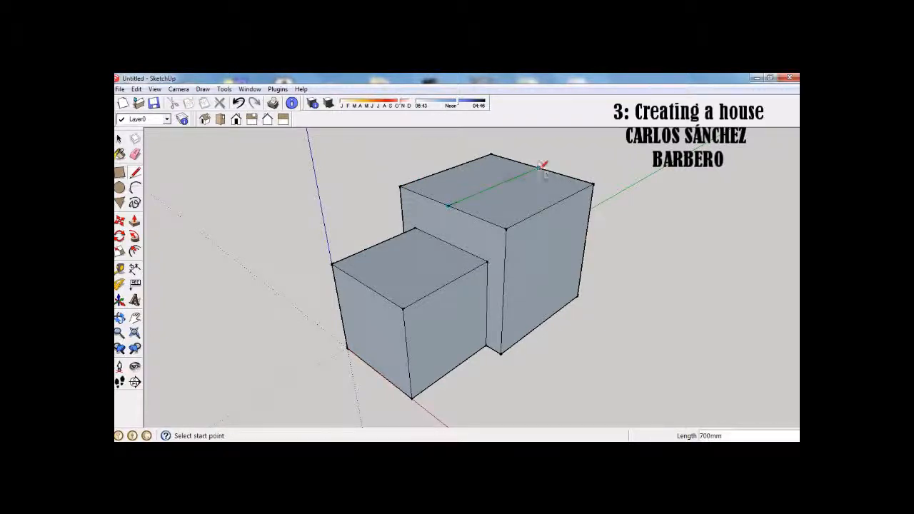
click(366, 283)
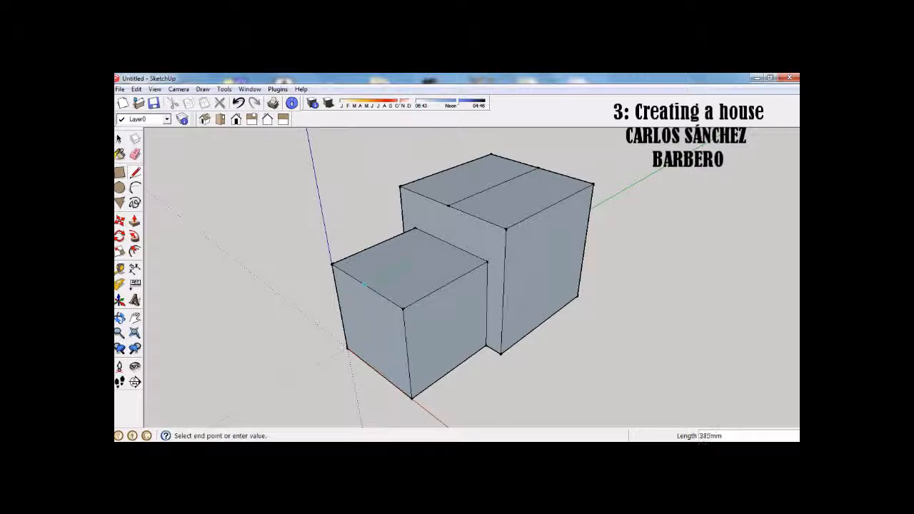
click(450, 243)
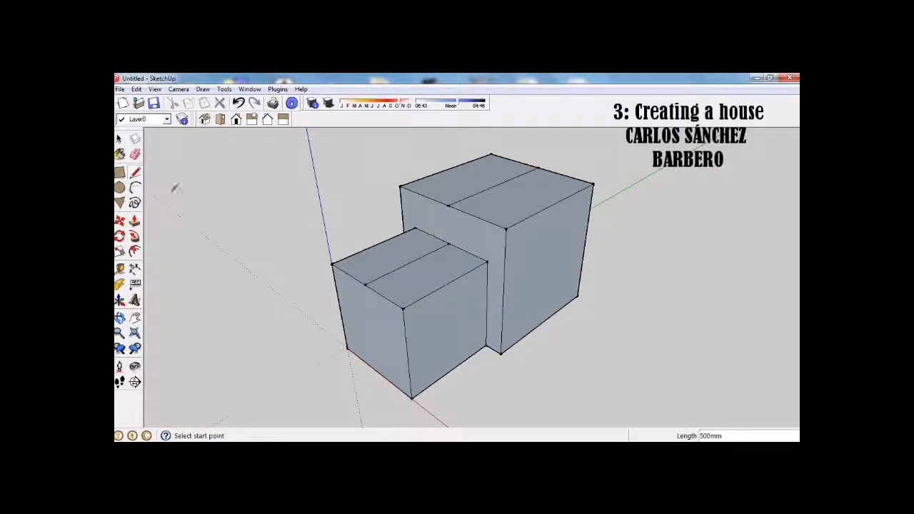
Step: Move the small block's top midline up 100 mm along the blue axis to form a gable roof
click(120, 140)
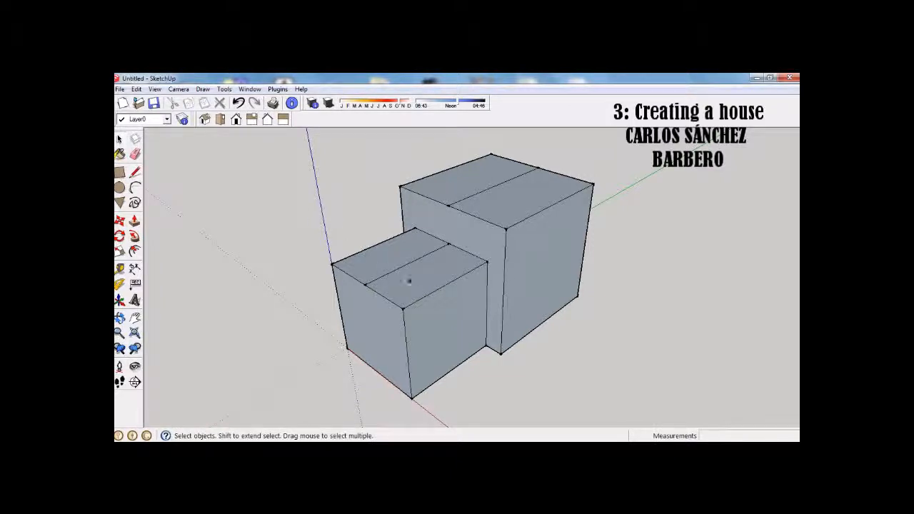
click(402, 268)
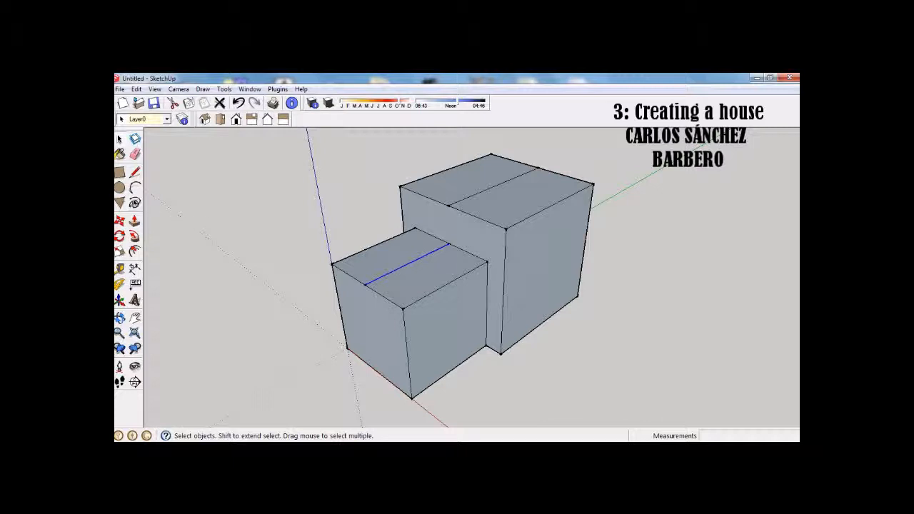
click(119, 221)
click(364, 285)
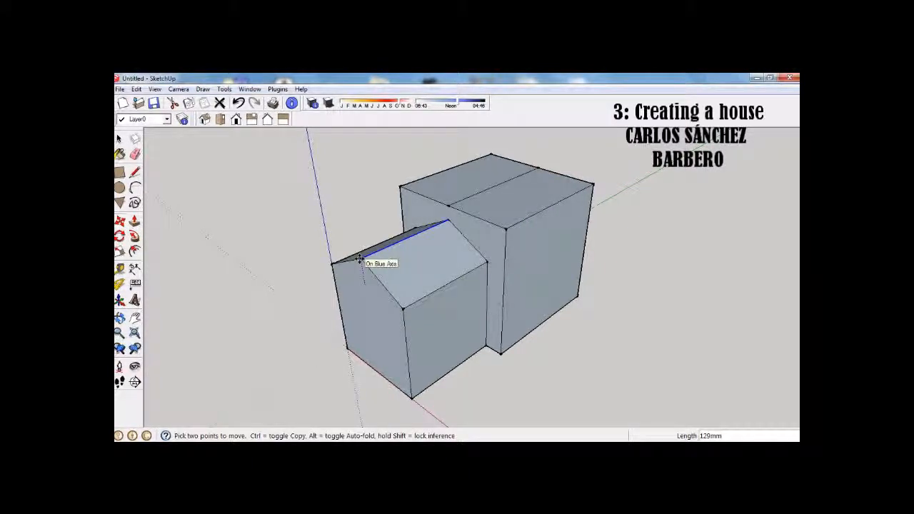
text(100)
key(Return)
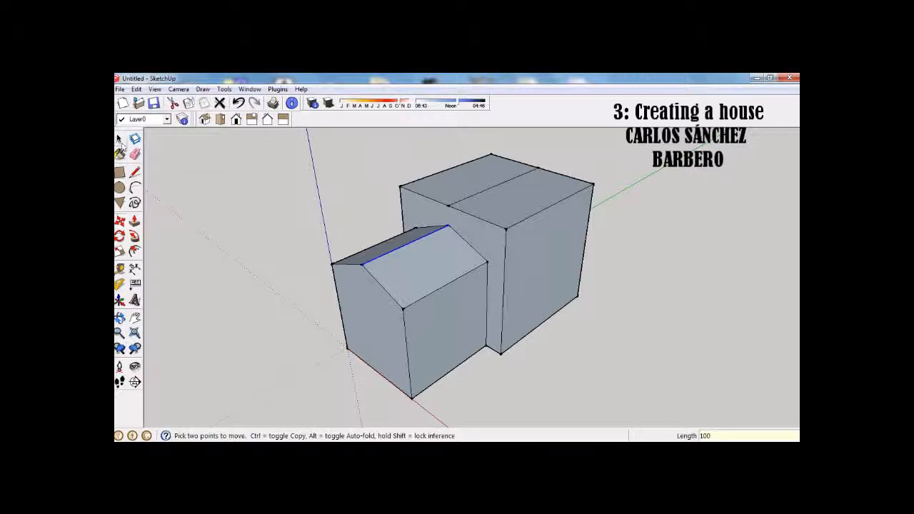
Step: Move the large block's top midline up 200 mm along the blue axis to form its gable roof
click(119, 139)
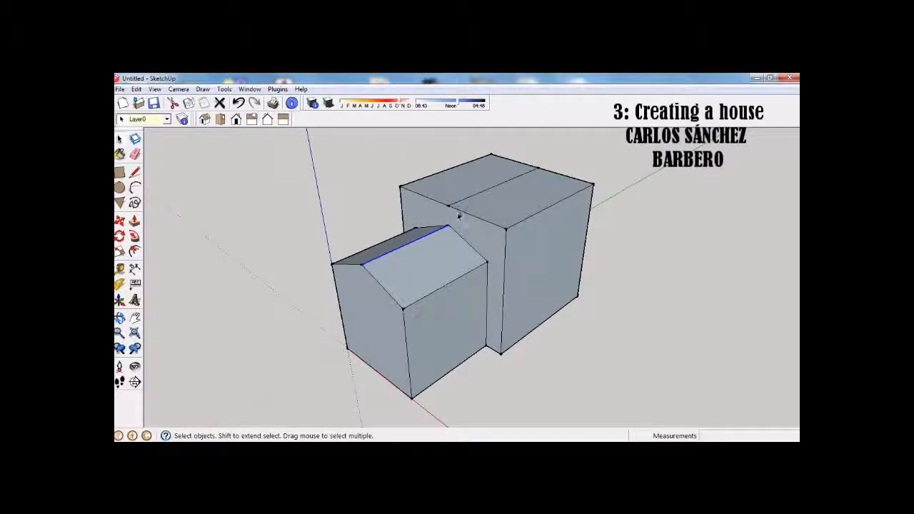
click(490, 189)
click(119, 220)
click(448, 205)
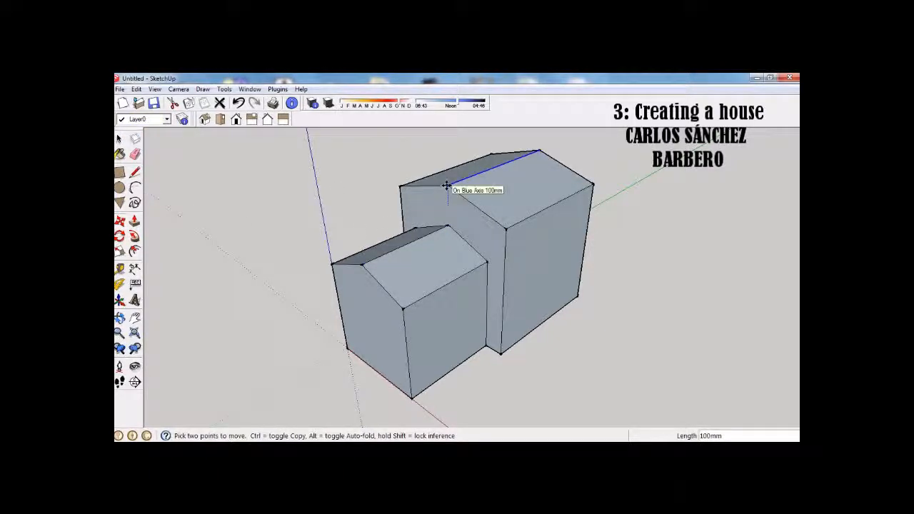
text(200)
key(Return)
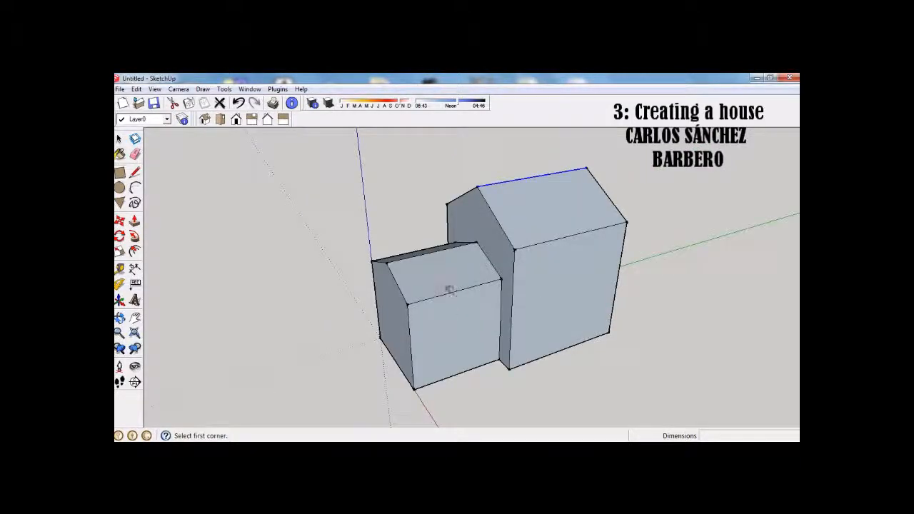
Step: Place a Tape Measure guide 25 mm below the eave edge on the small block's side wall
click(123, 273)
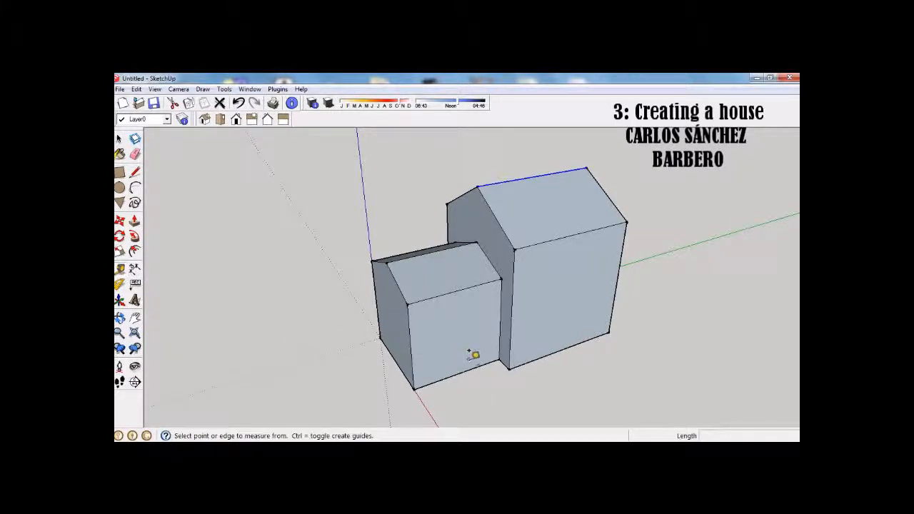
scroll(477, 354, up, 2)
scroll(478, 354, up, 1)
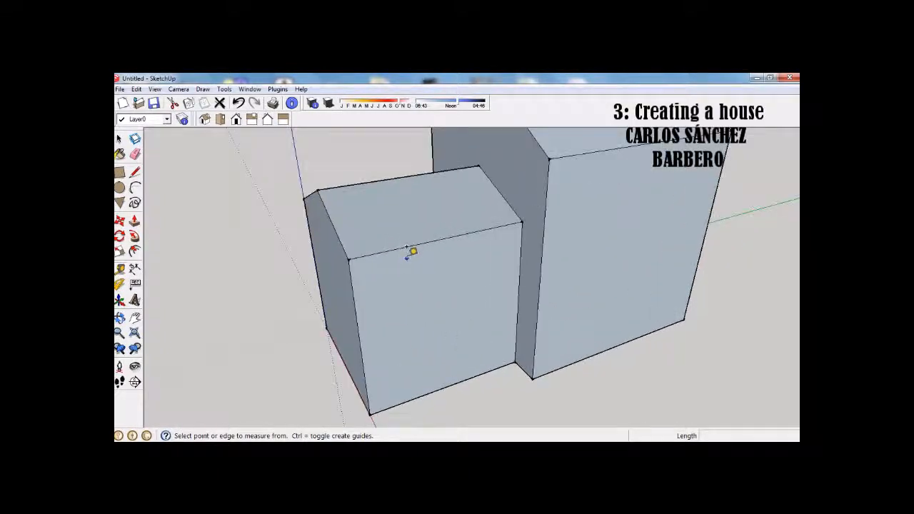
click(408, 247)
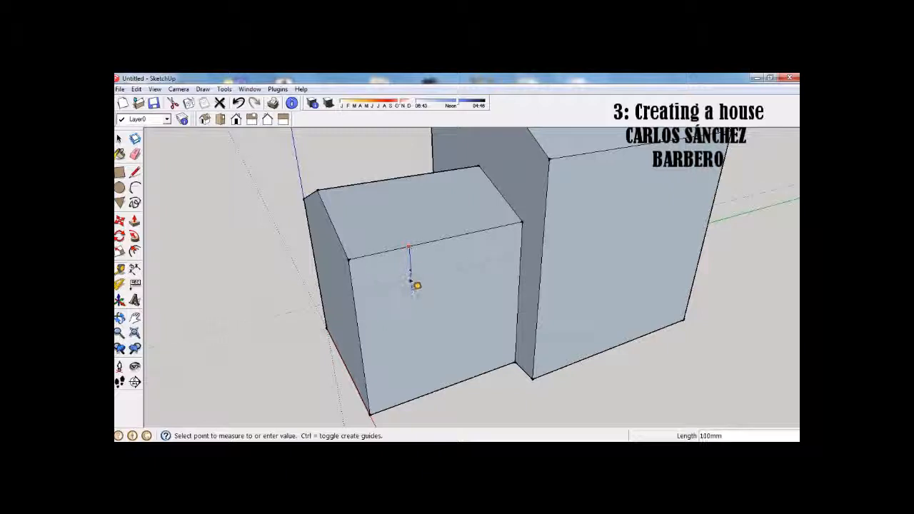
text(2)
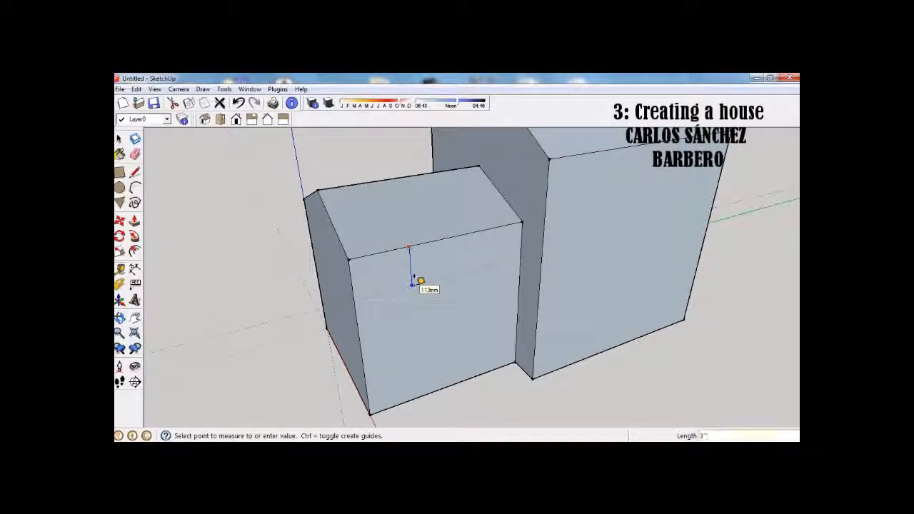
text(5)
key(Return)
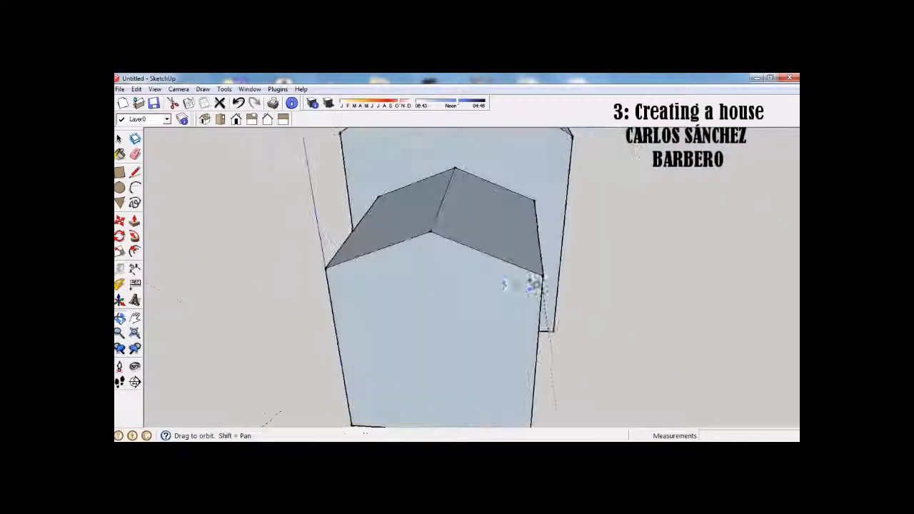
Step: Add guides parallel to both sloped edges of the small block's gable wall, each offset 25 mm below the roof
middle_drag(514, 279, 405, 255)
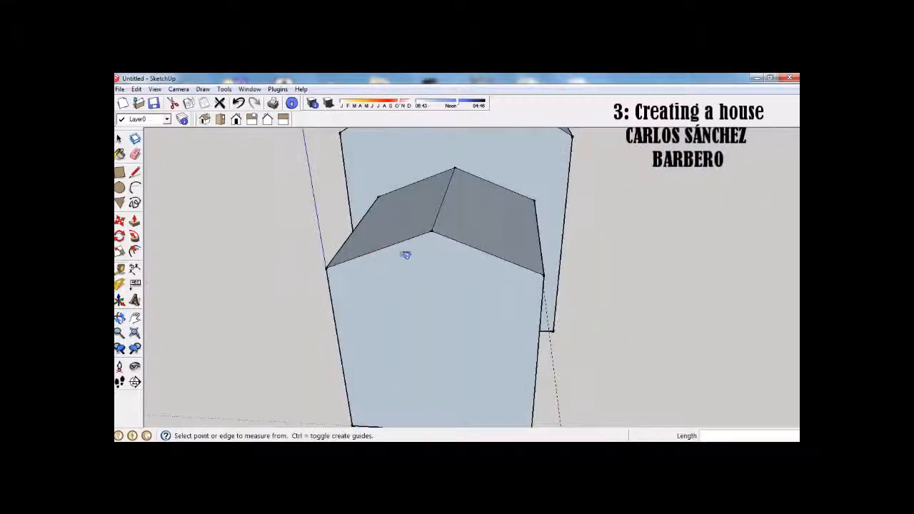
click(376, 249)
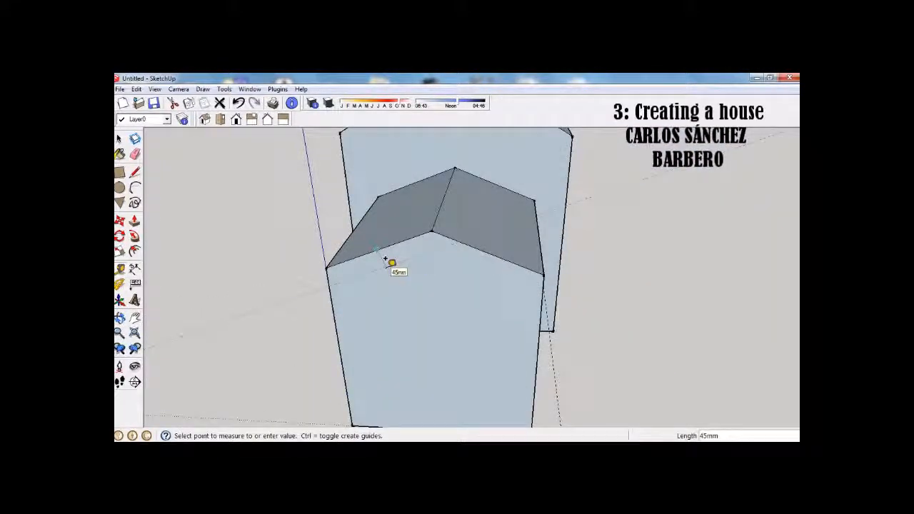
click(386, 259)
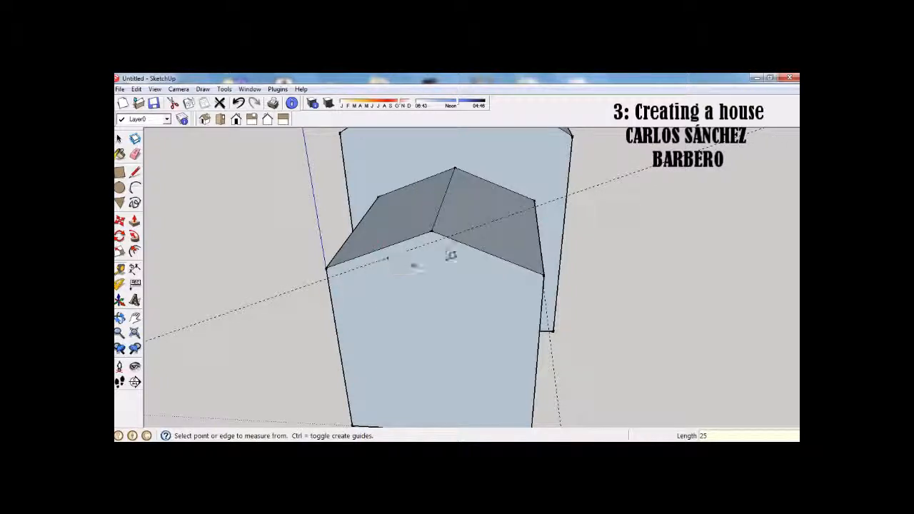
click(487, 254)
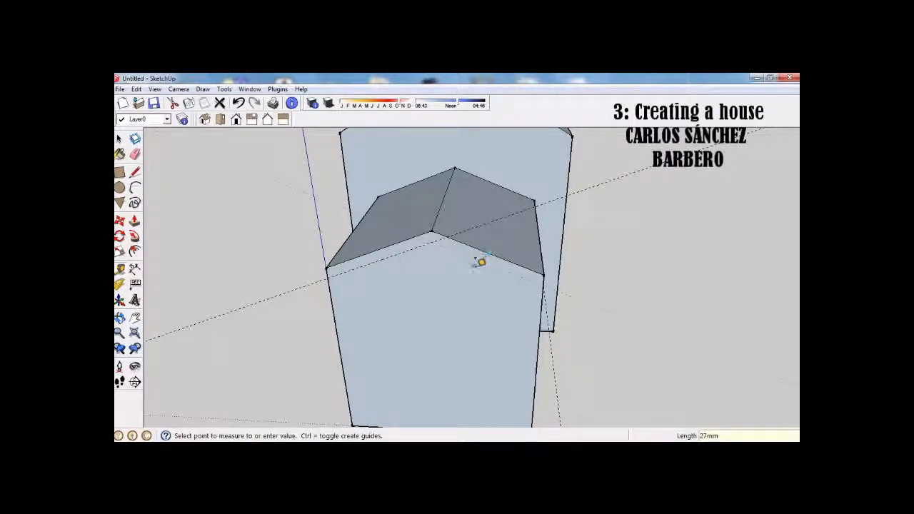
click(475, 259)
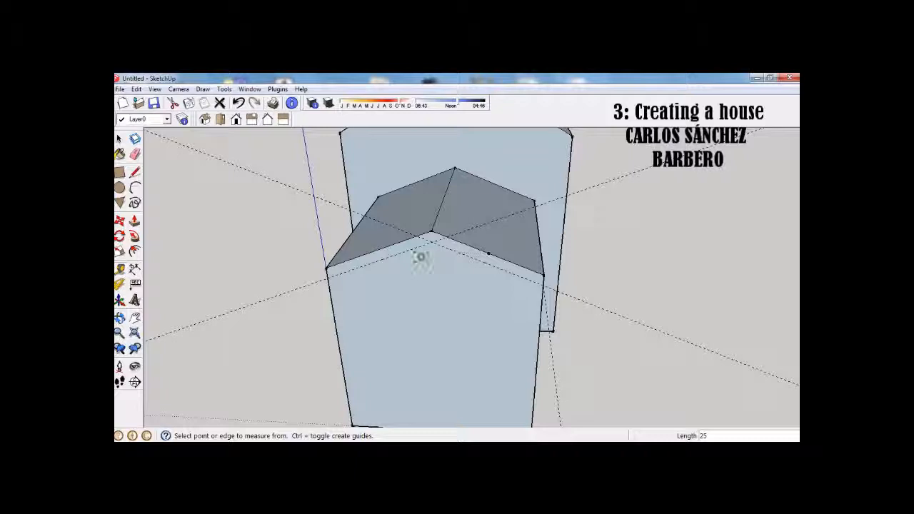
Step: Draw lines over the sloped guides across the gable wall, from one wall corner through the peak to the other
click(136, 174)
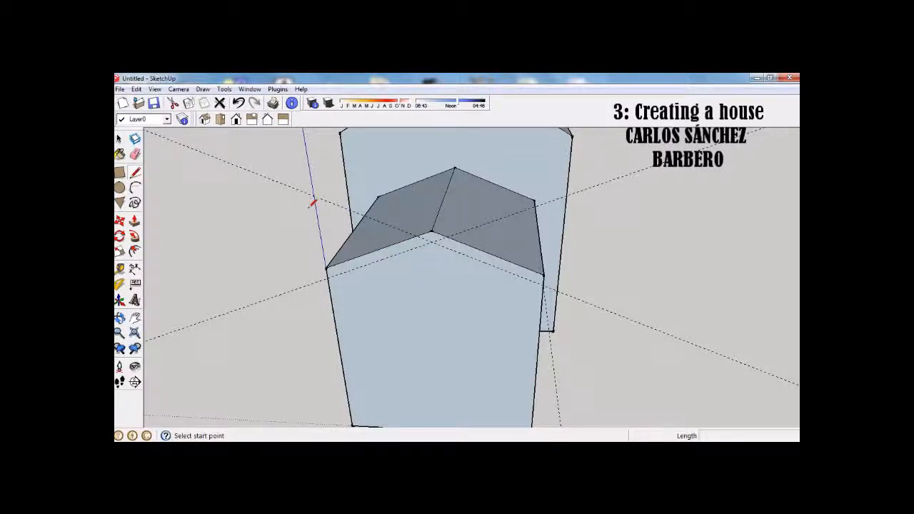
scroll(312, 203, up, 2)
click(333, 298)
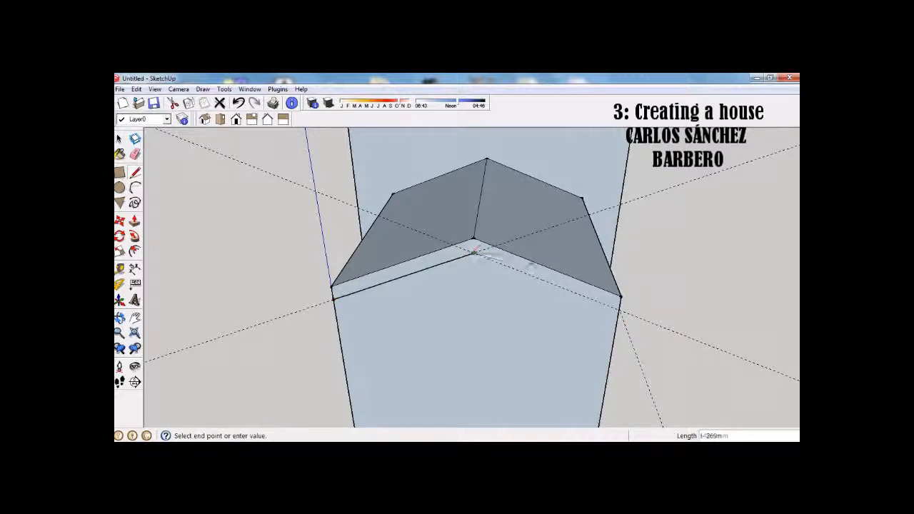
click(620, 297)
Step: Draw a line below the eave on each of the small block's side walls, continuing the gable strip to the large block
middle_drag(627, 308, 469, 318)
click(426, 314)
click(640, 246)
middle_drag(300, 337, 674, 290)
click(519, 293)
click(305, 250)
middle_drag(673, 294, 618, 305)
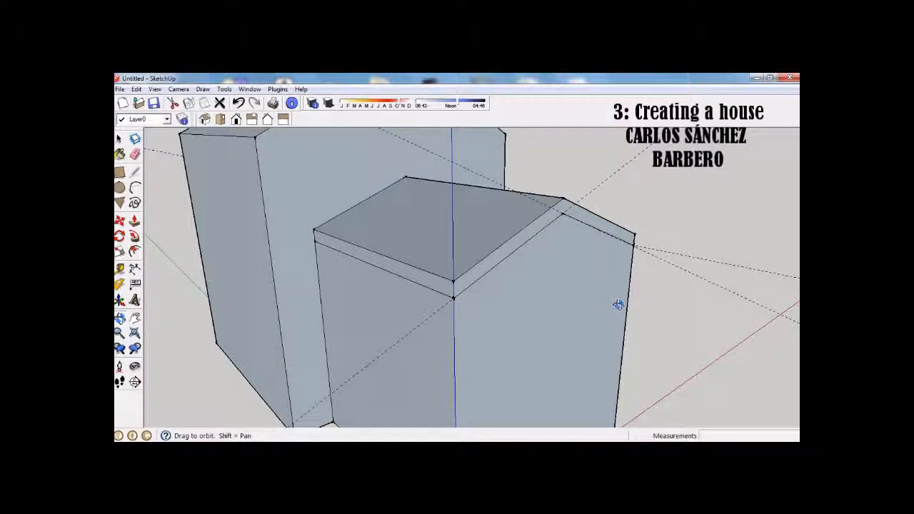
middle_drag(619, 305, 331, 308)
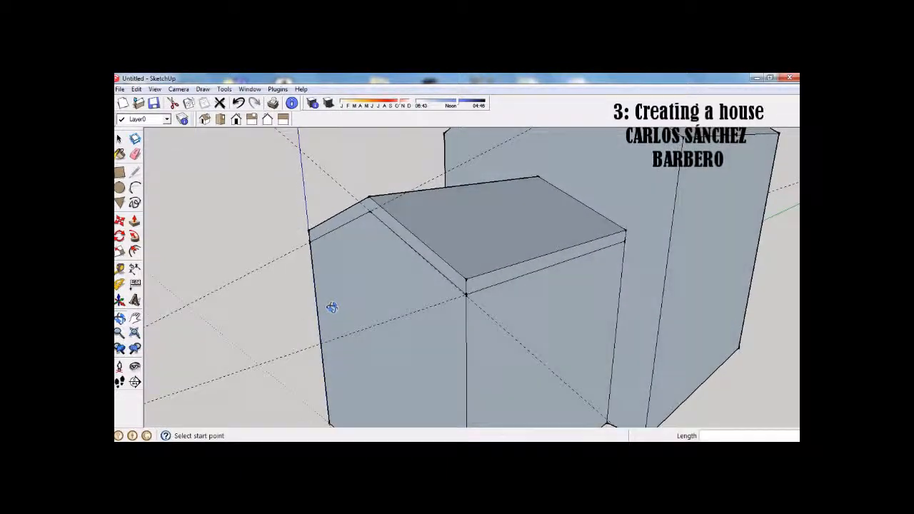
Step: Try to pull the narrow eave strip on the small block's side wall out 25 mm
click(134, 220)
drag(494, 283, 505, 288)
text(2)
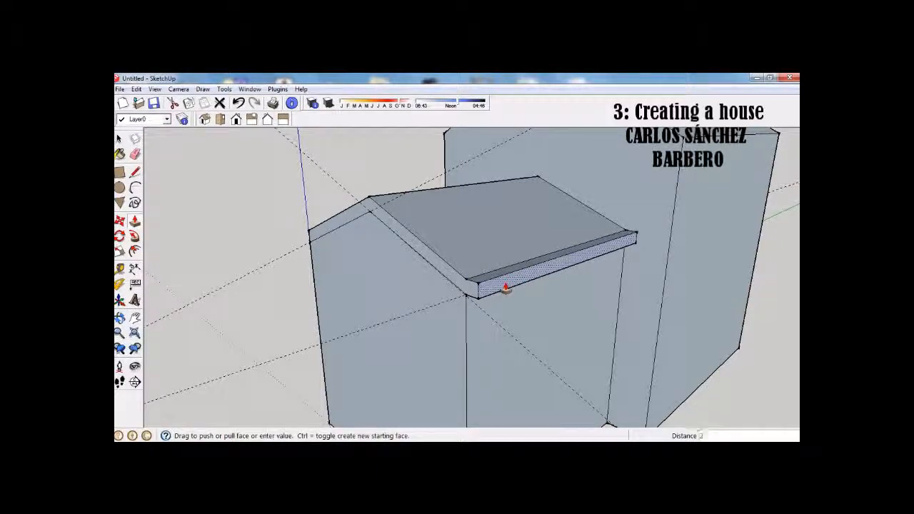
text(5)
key(Return)
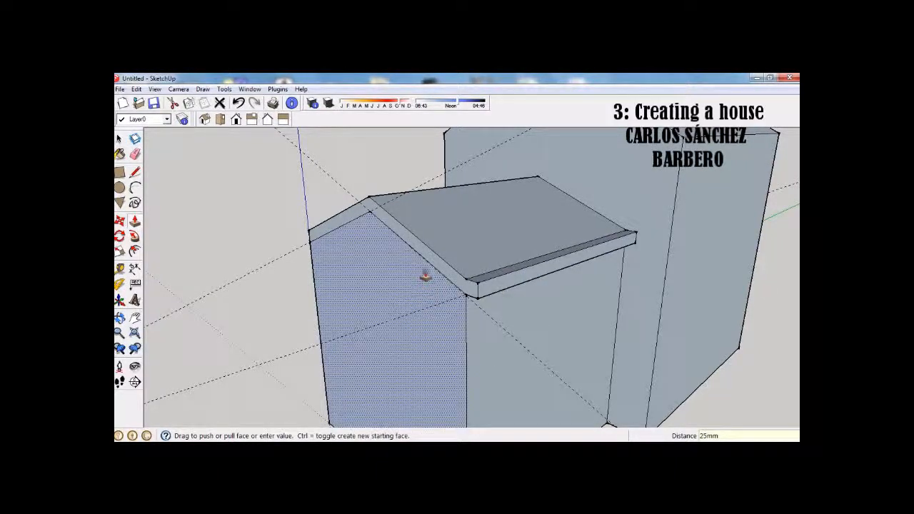
Step: Try to pull the gable strip out 25 mm, and undo the extrusion
drag(432, 265, 432, 277)
text(2)
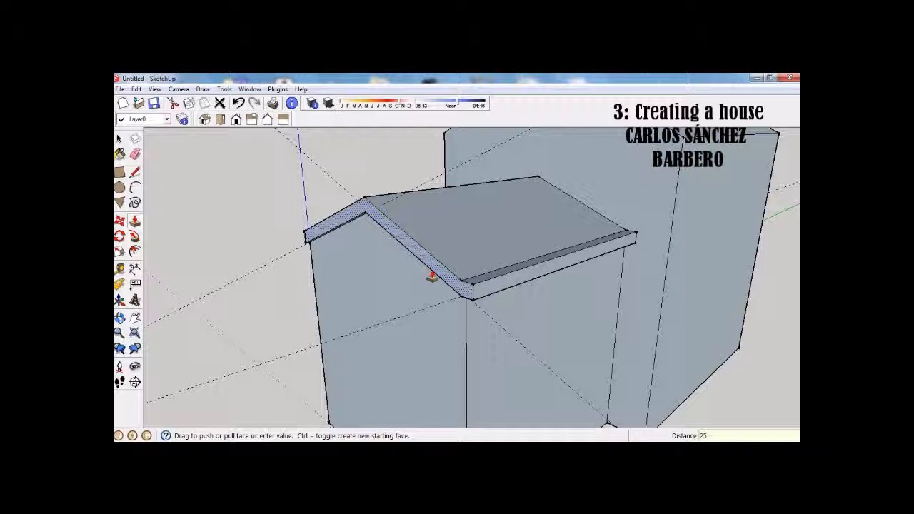
key(Return)
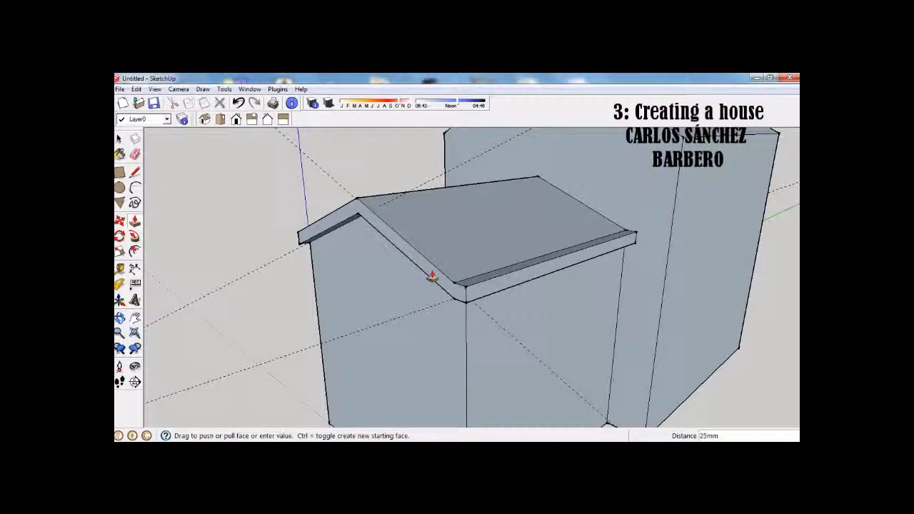
key(ctrl+z)
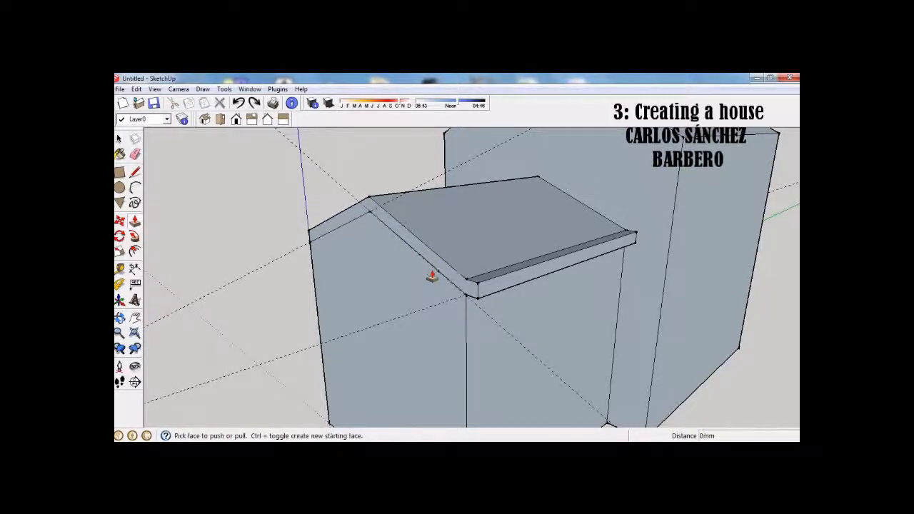
Step: Pull the small block's gable strip out 25 mm and push the side wall under the eave in 25 mm
click(433, 273)
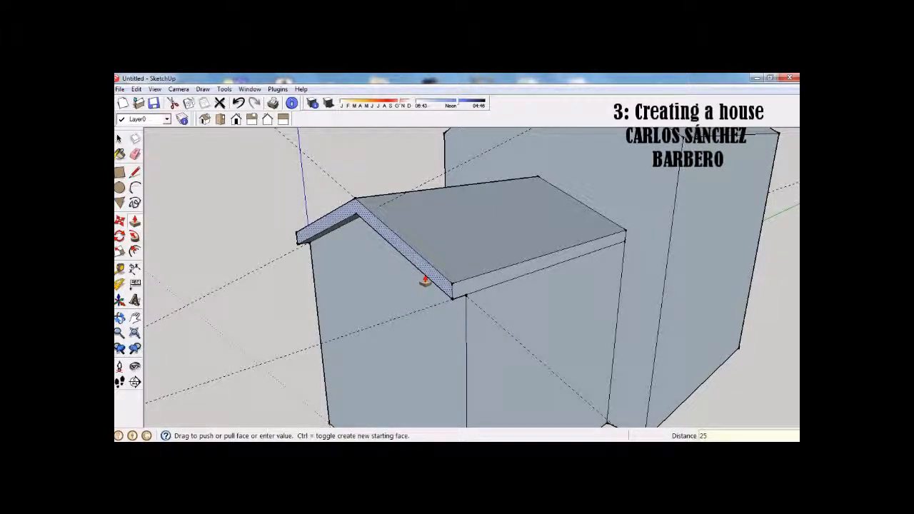
key(Return)
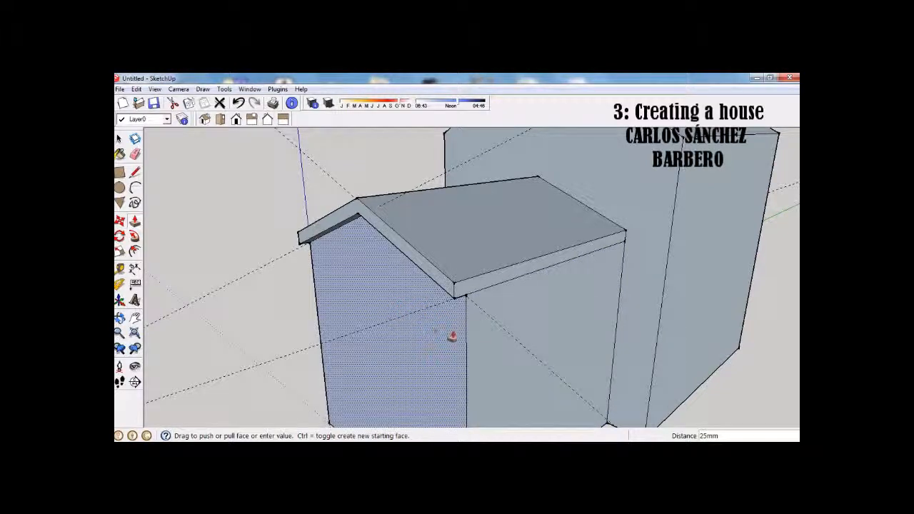
click(503, 360)
text(25)
key(Return)
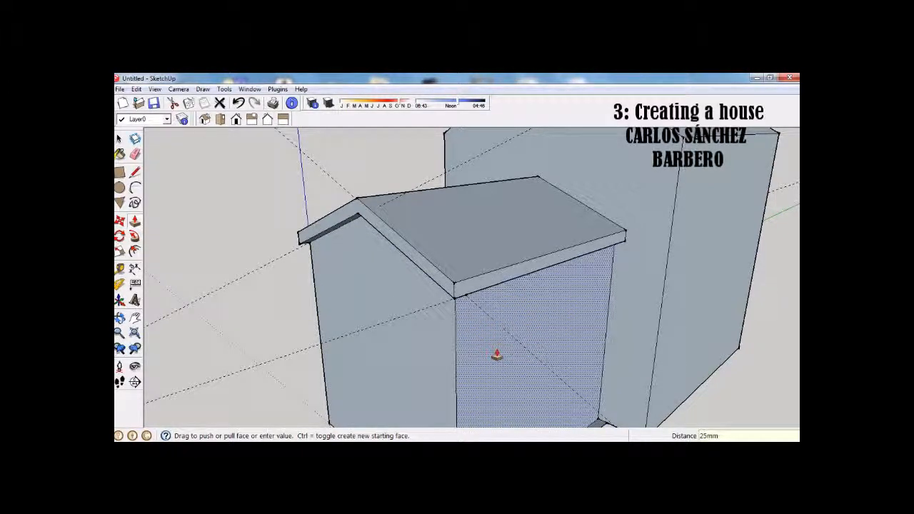
Step: Push the small block's opposite side wall in 25 mm under the roof
middle_drag(497, 355, 575, 277)
click(438, 302)
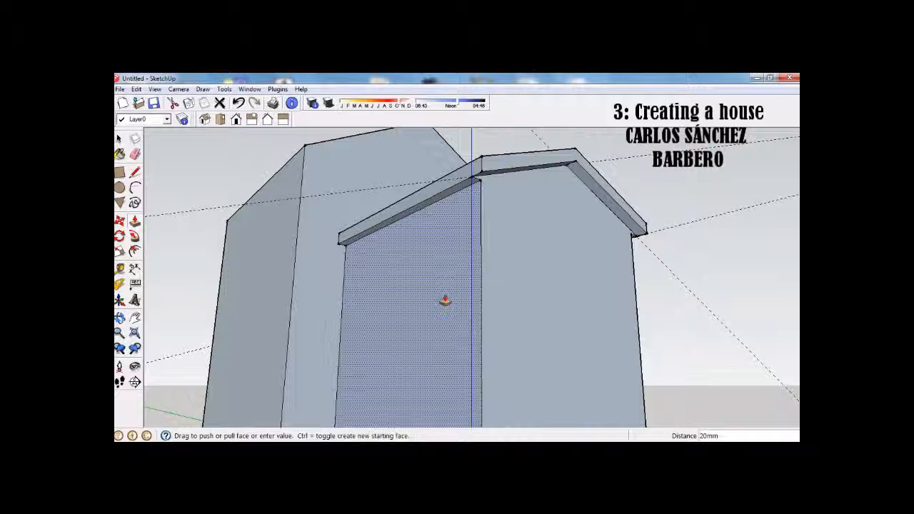
text(25)
key(Return)
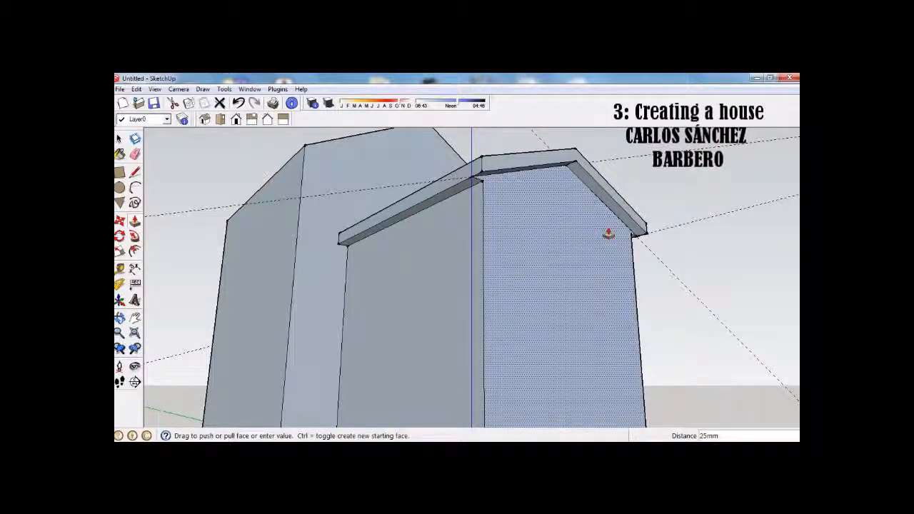
Step: Draw a vertical line about 10 mm long from the gable wall's upper corner to the underside of the roof
mouse_move(606, 230)
middle_down()
mouse_move(495, 188)
mouse_move(559, 257)
mouse_move(489, 253)
mouse_move(478, 233)
mouse_move(506, 227)
mouse_move(531, 252)
mouse_move(575, 265)
middle_up()
click(135, 173)
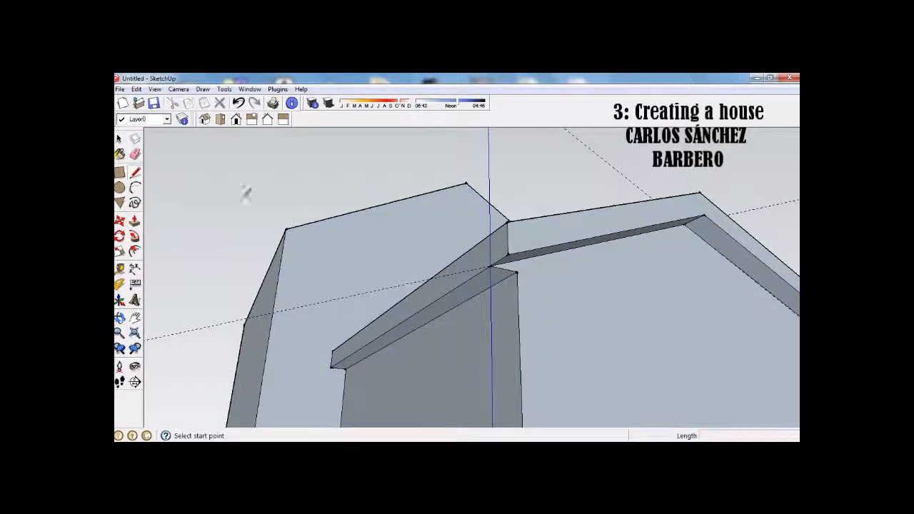
click(517, 271)
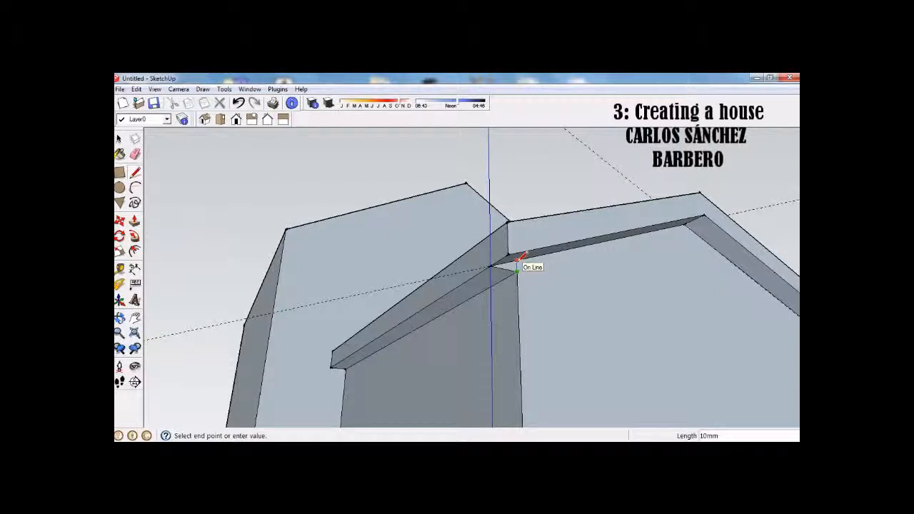
click(517, 269)
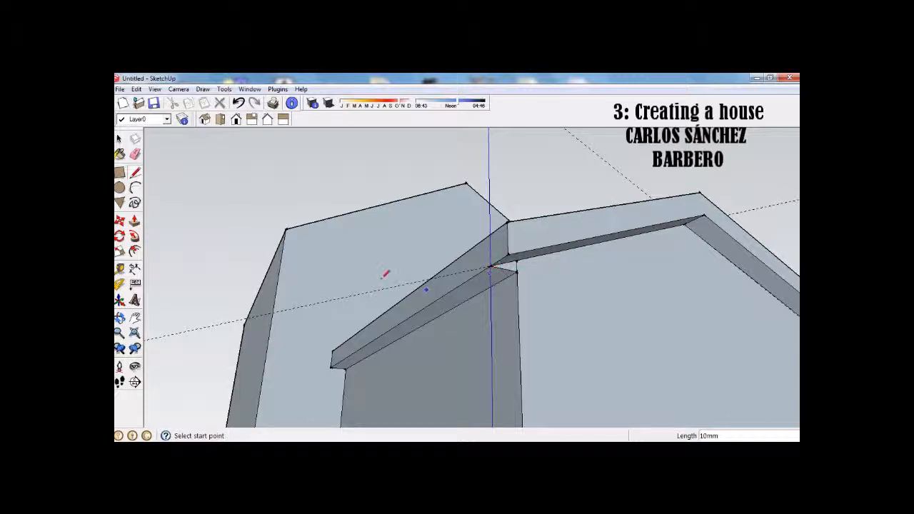
Step: Push the small triangle at the wall corner back 500 mm along the side wall and erase the leftover edge
click(135, 221)
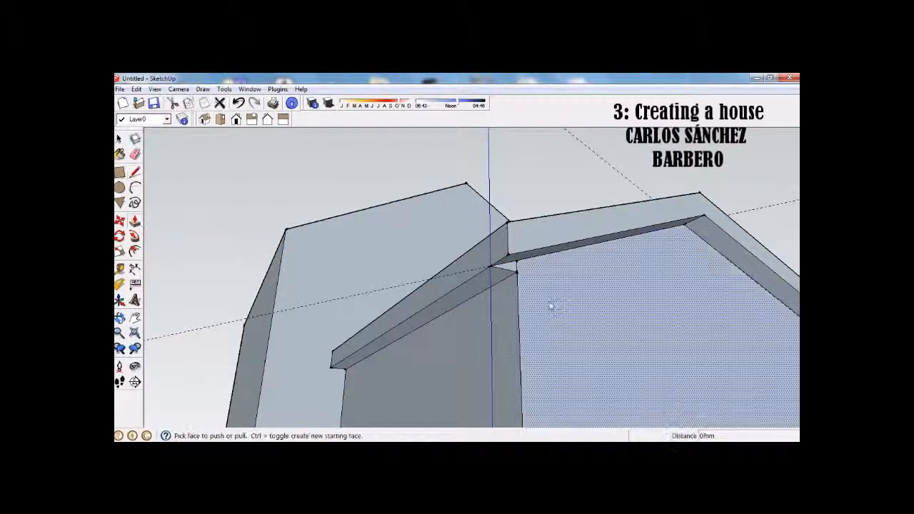
click(510, 272)
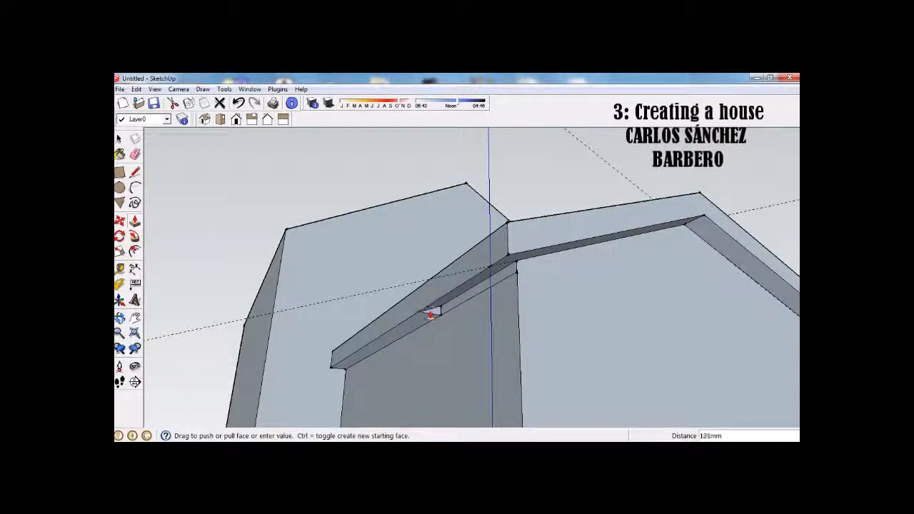
click(330, 376)
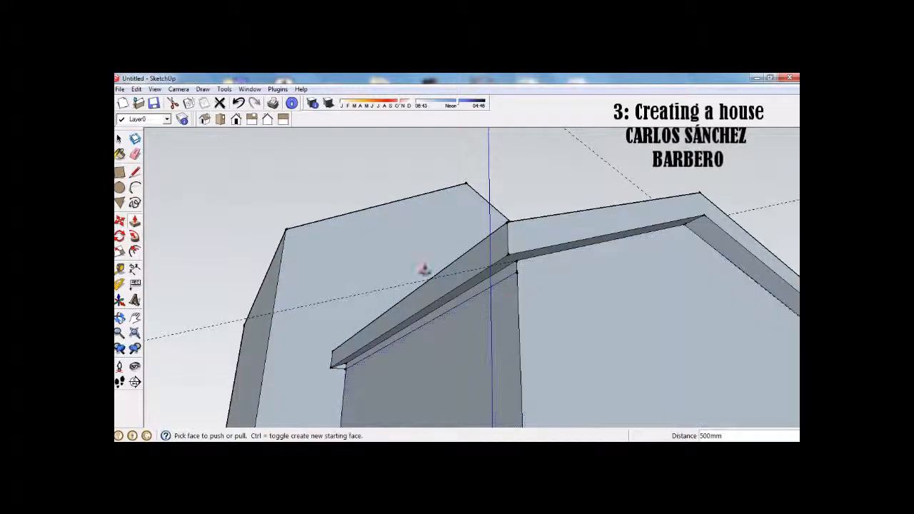
middle_drag(407, 261, 428, 262)
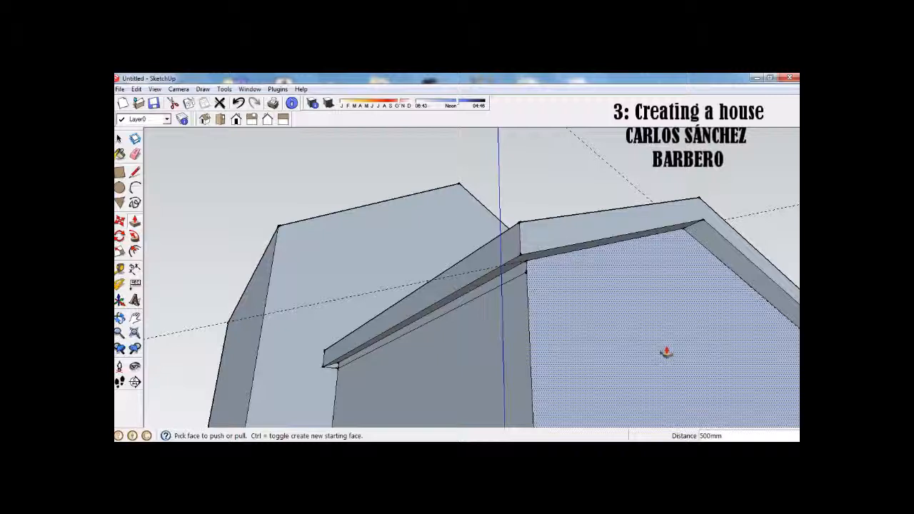
key(e)
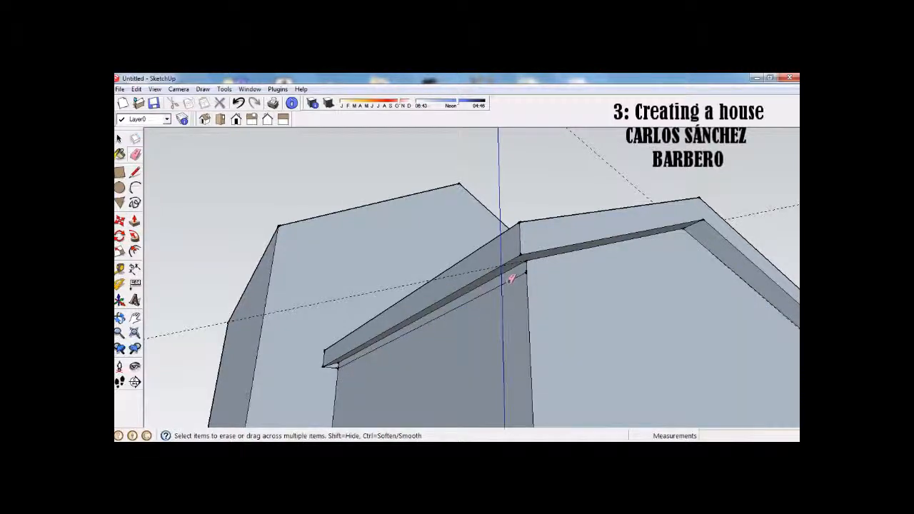
click(511, 279)
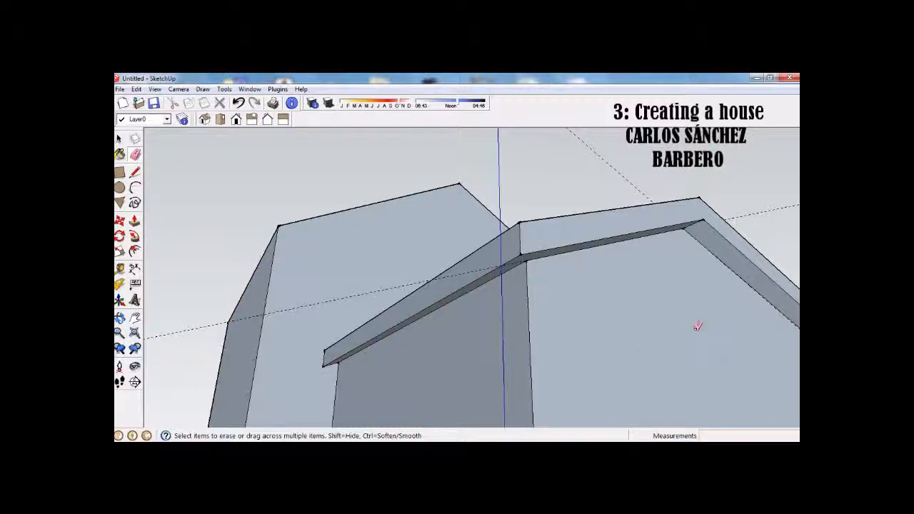
Step: Draw a vertical line about 10 mm long from the small block's opposite gable wall corner to the underside of the roof
middle_drag(701, 327, 571, 314)
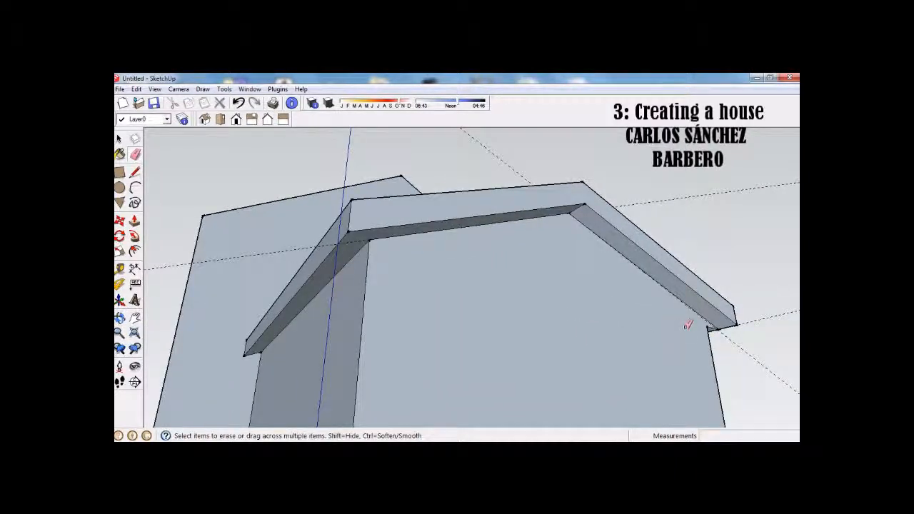
mouse_move(690, 328)
middle_down()
mouse_move(382, 314)
mouse_move(416, 316)
mouse_move(481, 286)
mouse_move(429, 250)
middle_up()
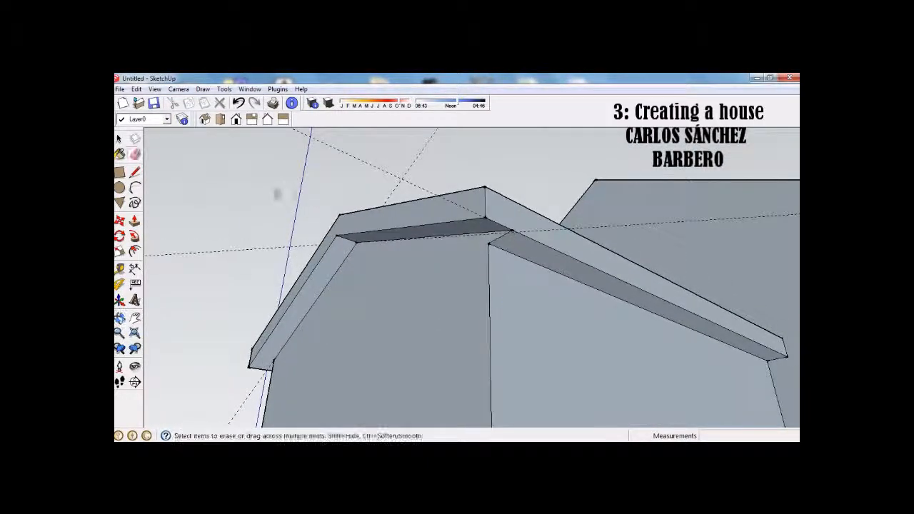
click(135, 174)
middle_drag(618, 279, 658, 300)
scroll(614, 296, up, 1)
click(523, 263)
click(524, 245)
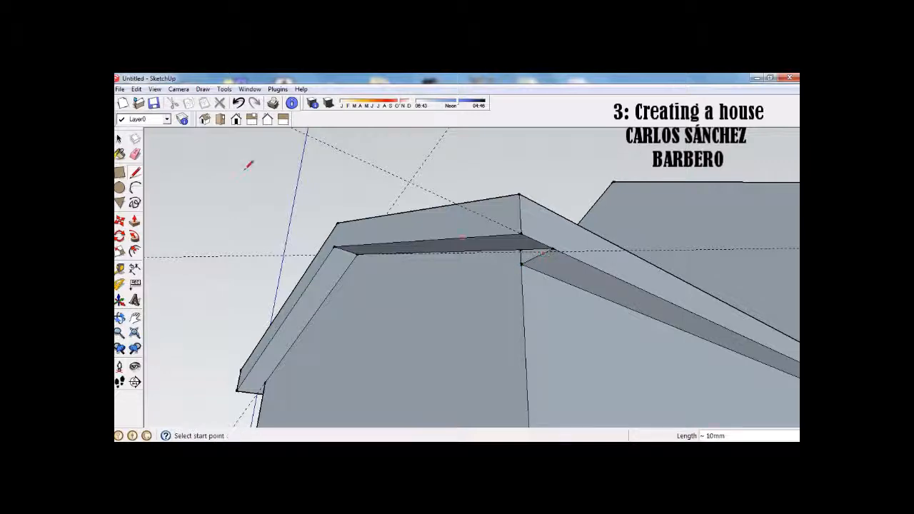
Step: Push the small triangle at this corner back along the full side wall and erase the leftover edge under the eave
click(134, 221)
middle_drag(527, 259, 341, 249)
mouse_move(320, 233)
mouse_down()
mouse_move(705, 352)
mouse_move(726, 369)
mouse_up()
key(e)
click(472, 285)
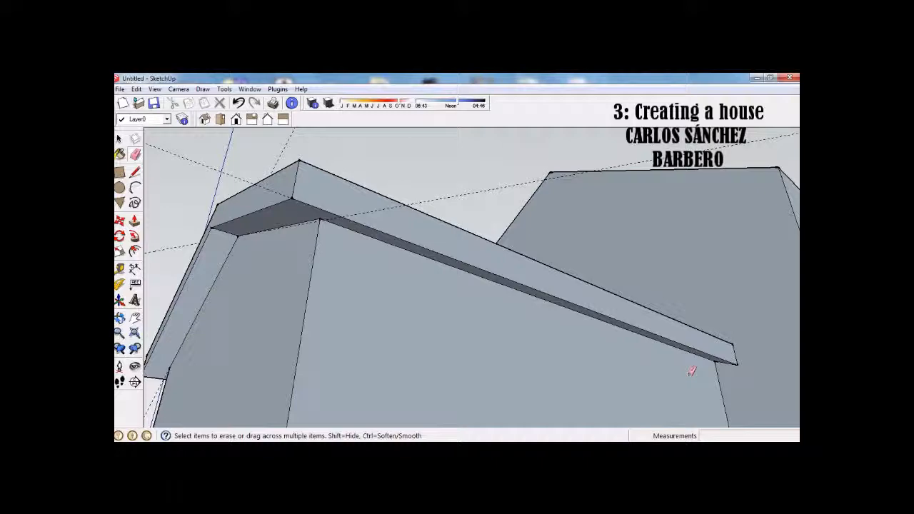
Step: Erase the leftover ground edges running along both side walls of the small block
mouse_move(444, 205)
middle_down()
mouse_move(485, 257)
mouse_move(530, 286)
mouse_move(520, 286)
middle_up()
mouse_move(617, 359)
middle_down()
mouse_move(602, 259)
mouse_move(567, 302)
mouse_move(520, 246)
mouse_move(506, 331)
mouse_move(550, 253)
mouse_move(675, 330)
mouse_move(449, 339)
mouse_move(408, 326)
mouse_move(482, 292)
mouse_move(717, 302)
mouse_move(781, 282)
mouse_move(560, 314)
mouse_move(598, 295)
mouse_move(527, 351)
middle_up()
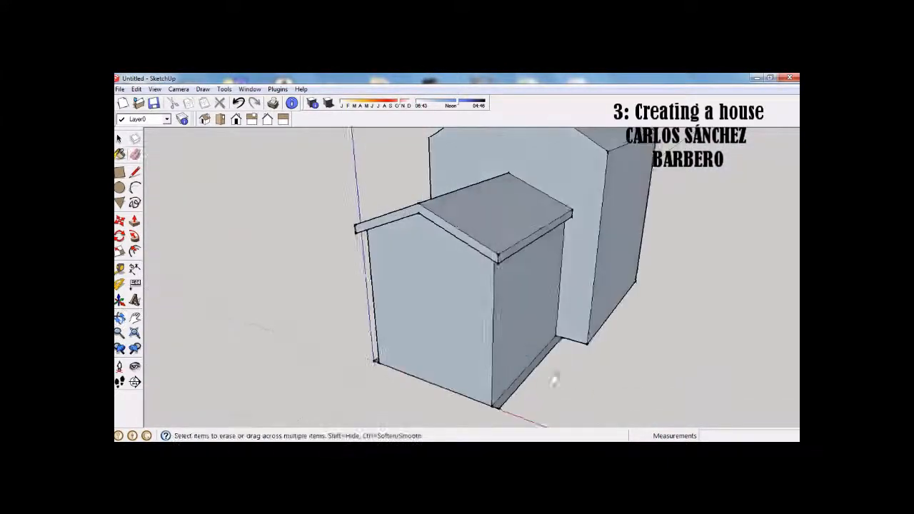
scroll(526, 351, up, 5)
click(534, 348)
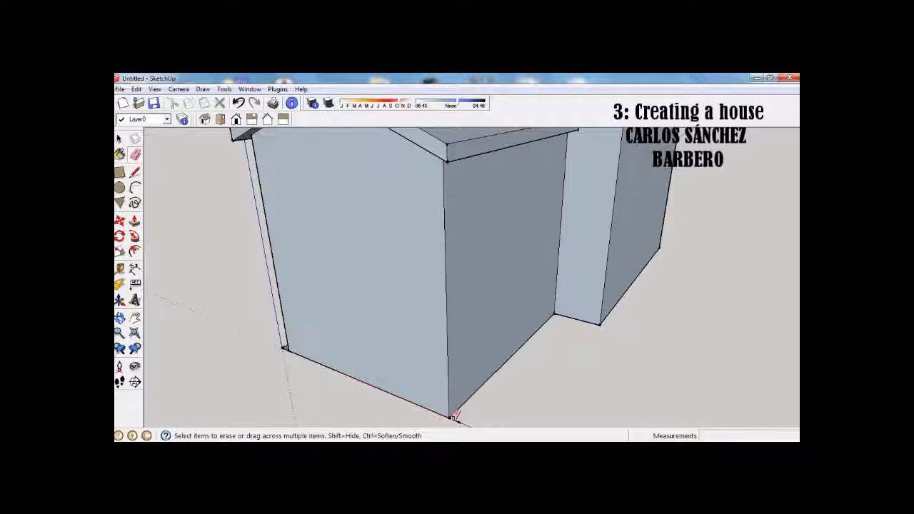
mouse_move(454, 416)
middle_down()
mouse_move(530, 340)
mouse_move(521, 317)
mouse_move(596, 300)
middle_up()
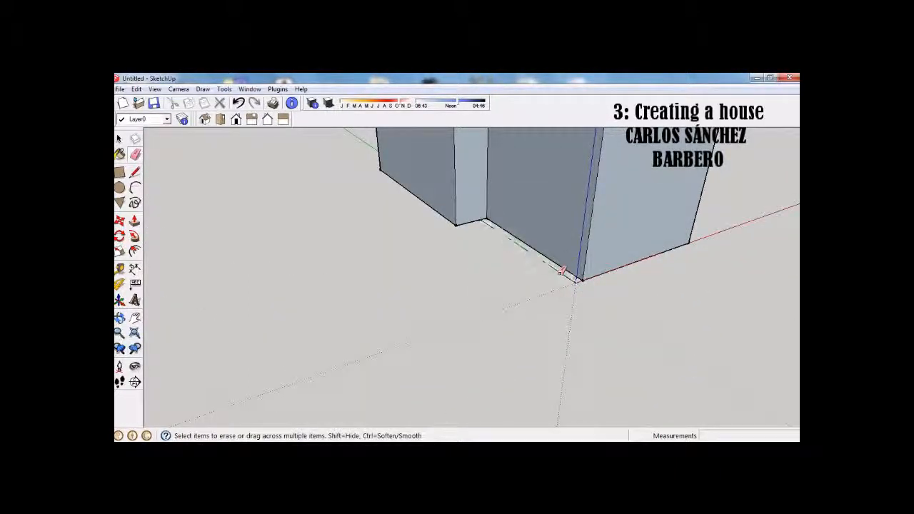
mouse_move(564, 271)
middle_down()
mouse_move(490, 296)
mouse_move(610, 230)
mouse_move(378, 231)
mouse_move(479, 245)
mouse_move(490, 321)
mouse_move(564, 275)
mouse_move(557, 147)
mouse_move(507, 265)
mouse_move(479, 214)
mouse_move(457, 228)
middle_up()
Step: Close the small block's underside with a 450 by 500 mm rectangle and erase the edge dividing it from the large block's base
key(r)
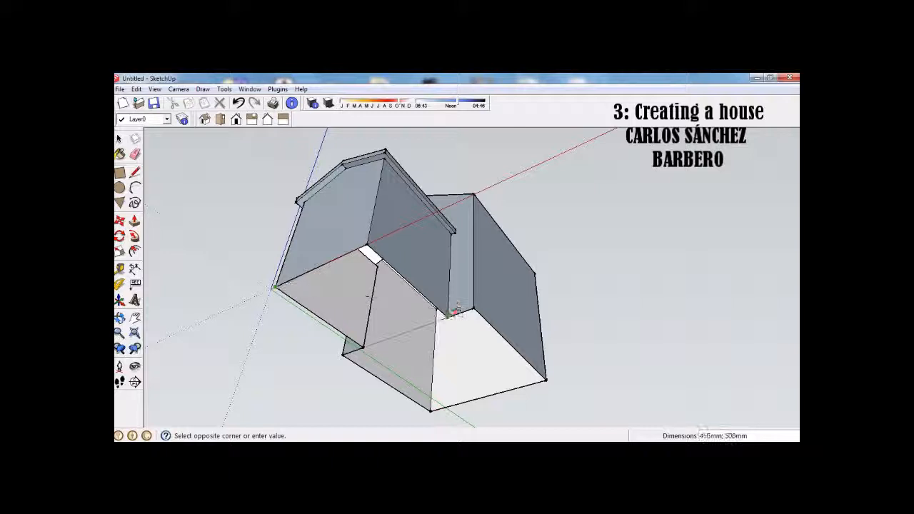
click(449, 316)
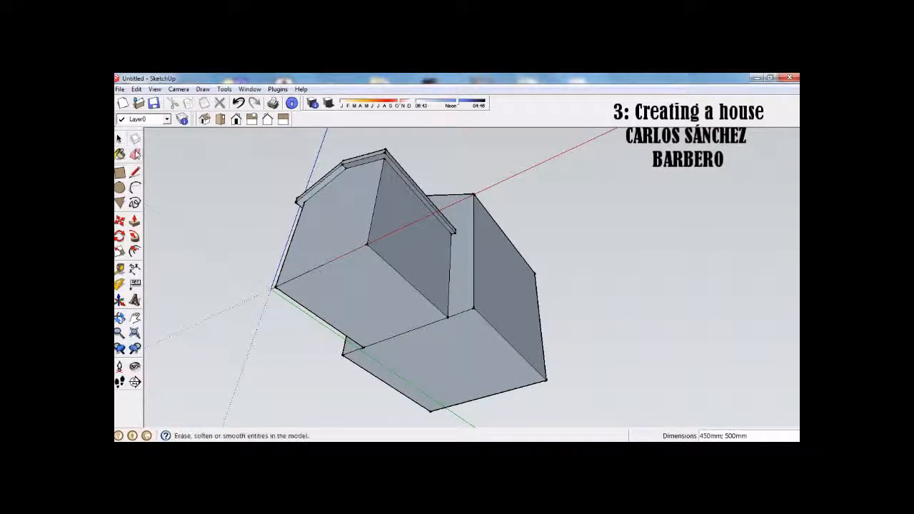
click(135, 138)
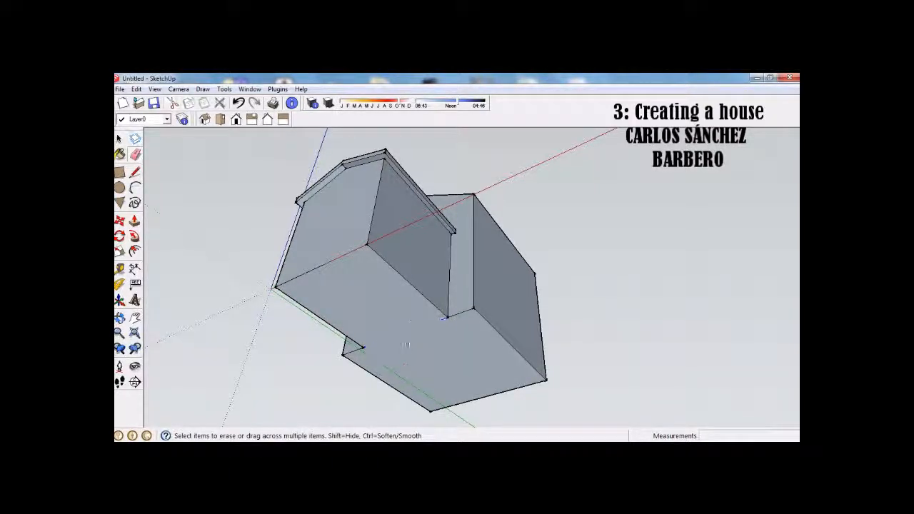
middle_drag(368, 266, 376, 389)
middle_drag(400, 286, 417, 286)
middle_drag(472, 232, 455, 296)
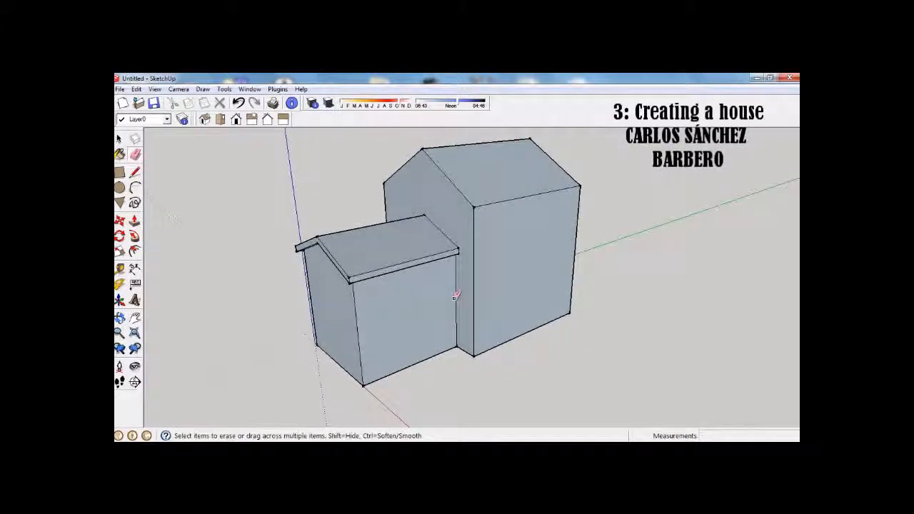
Step: Place guides 25 mm below both sloping edges of the large block's rear gable
mouse_move(637, 245)
middle_down()
mouse_move(493, 220)
mouse_move(335, 235)
middle_up()
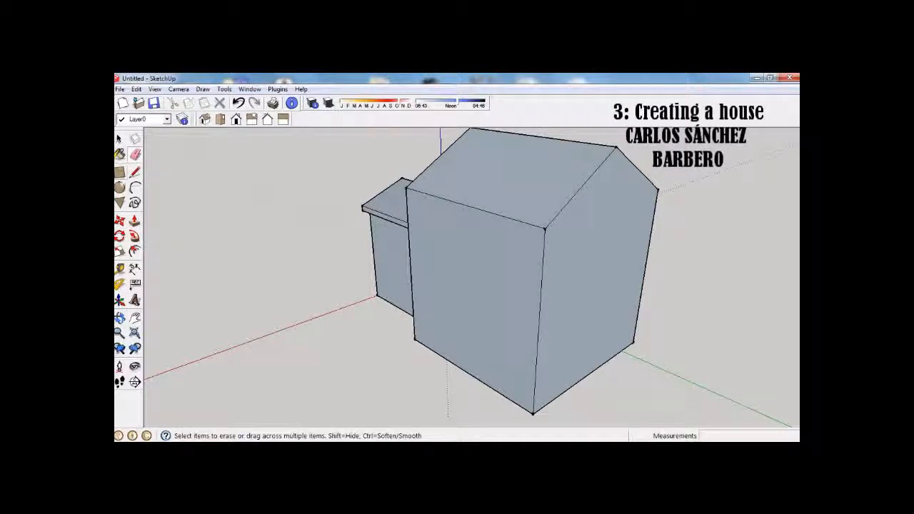
key(t)
click(582, 184)
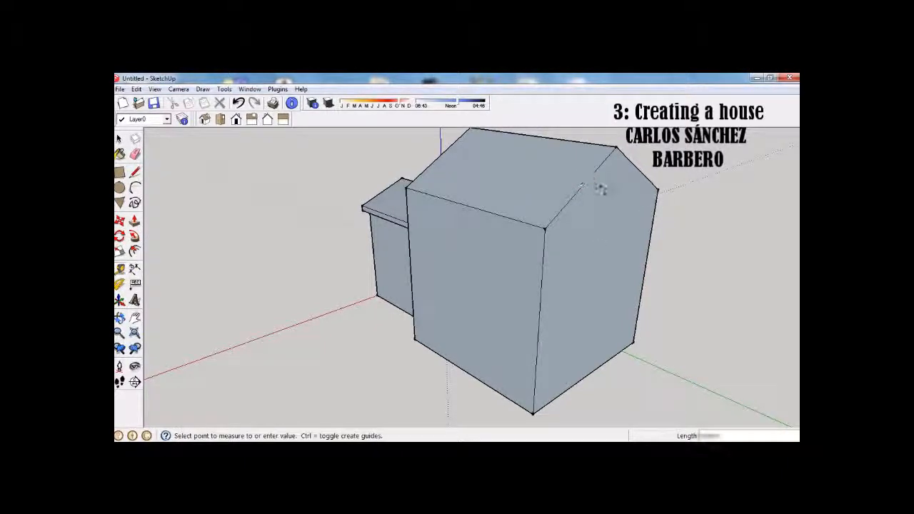
middle_drag(605, 192, 507, 178)
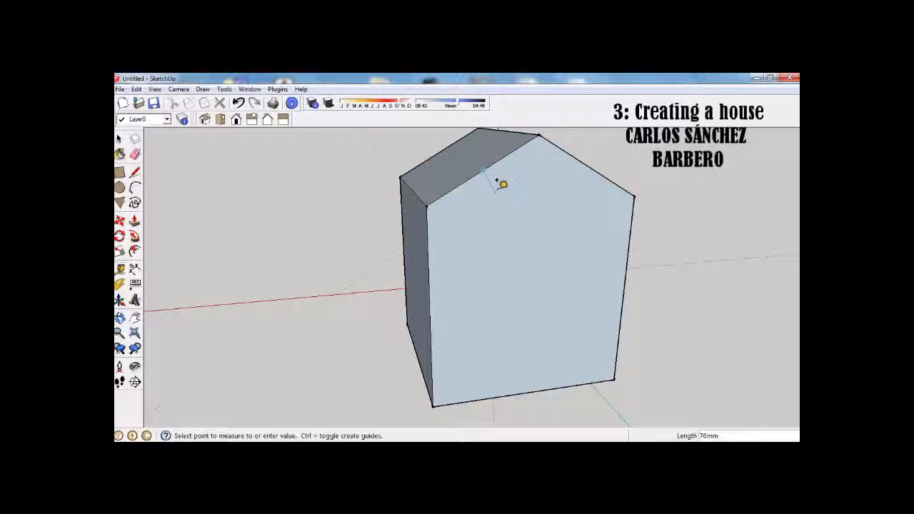
text(25)
key(Return)
click(563, 142)
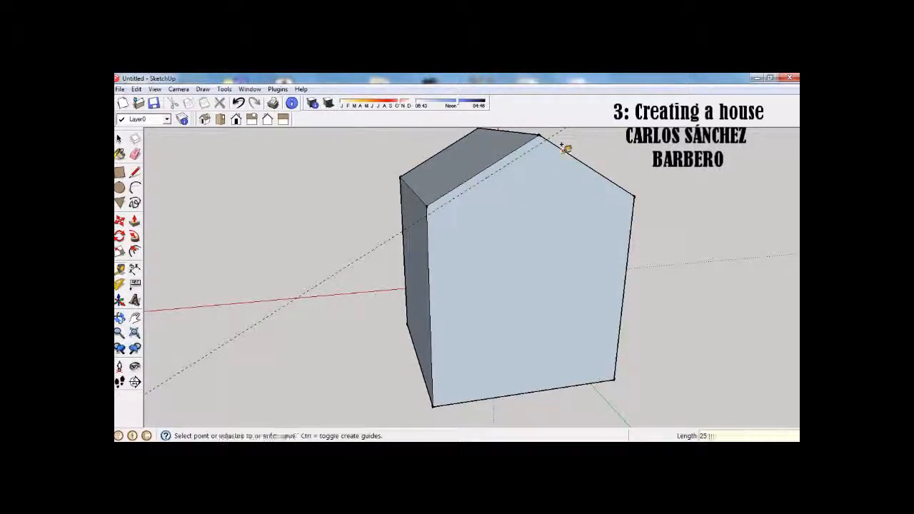
text(25)
key(Return)
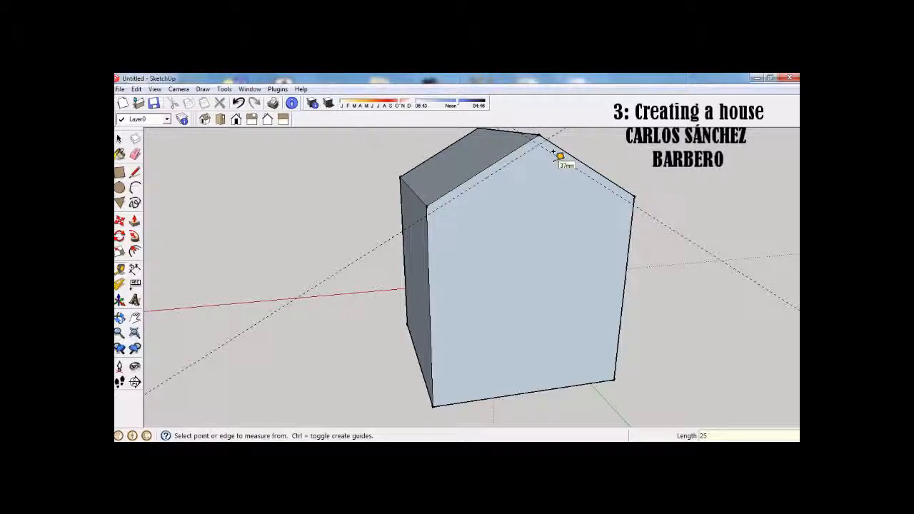
Step: Draw two lines along the guides on the large block's rear gable, meeting below the ridge
click(135, 172)
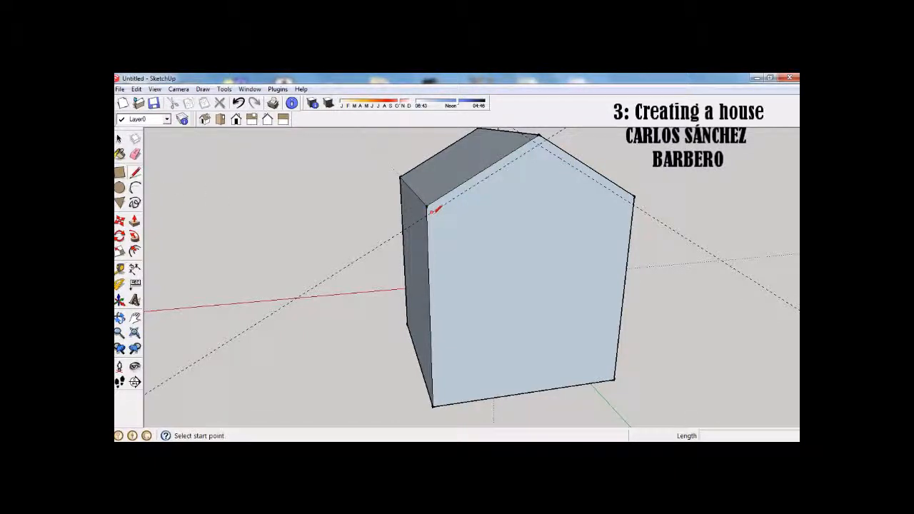
click(427, 213)
click(539, 144)
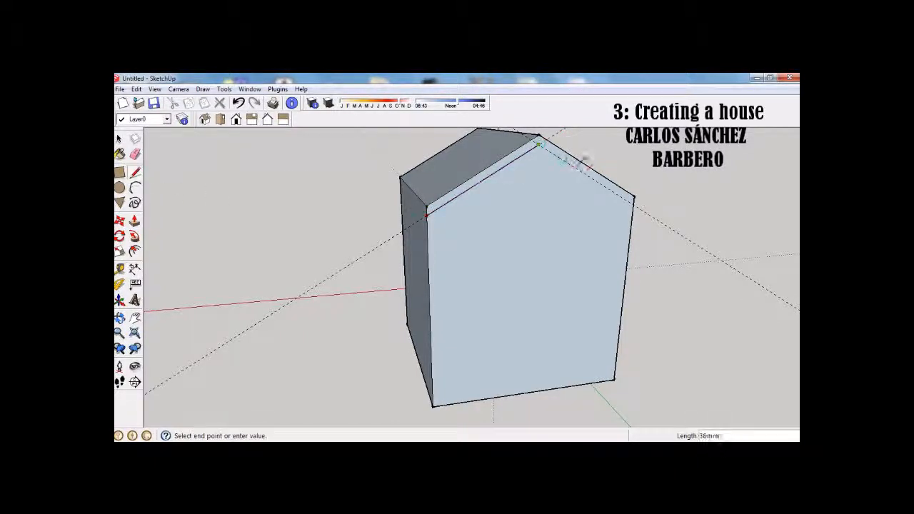
click(633, 205)
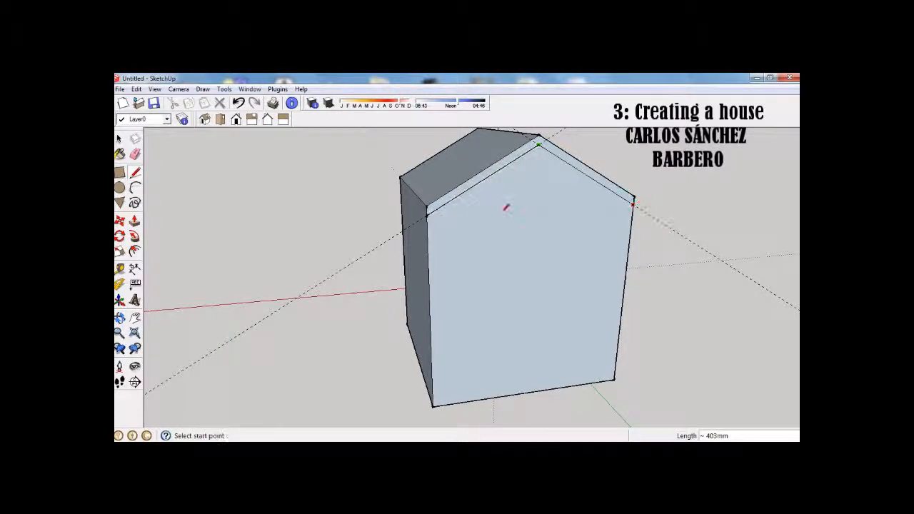
Step: Pull the strip along the large block's rear gable out 25 mm
middle_drag(506, 206, 532, 256)
scroll(532, 258, up, 3)
key(p)
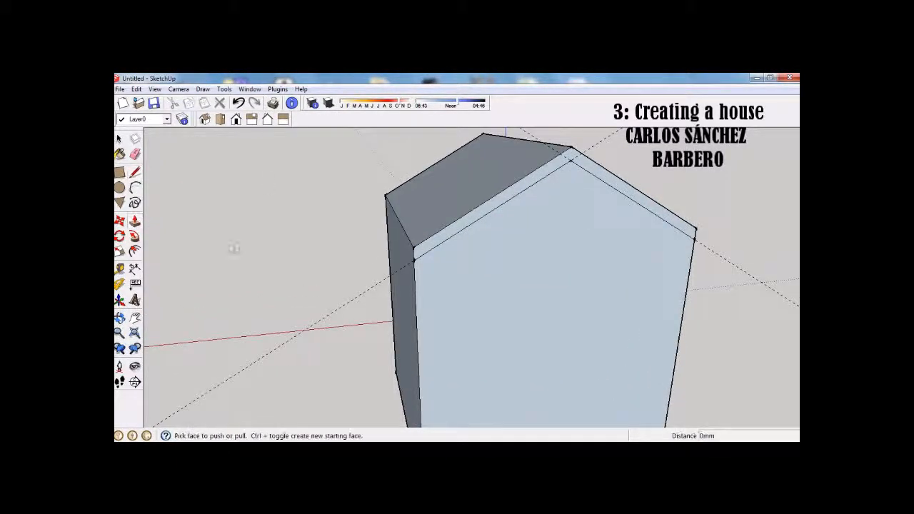
click(443, 243)
text(25)
key(Return)
Step: Draw a line along the top of each side wall of the large block, level with the underside of the gable strip
mouse_move(439, 300)
middle_down()
mouse_move(395, 291)
mouse_move(476, 274)
mouse_move(441, 263)
mouse_move(509, 280)
middle_up()
click(137, 173)
click(598, 225)
click(343, 203)
middle_drag(357, 200, 373, 227)
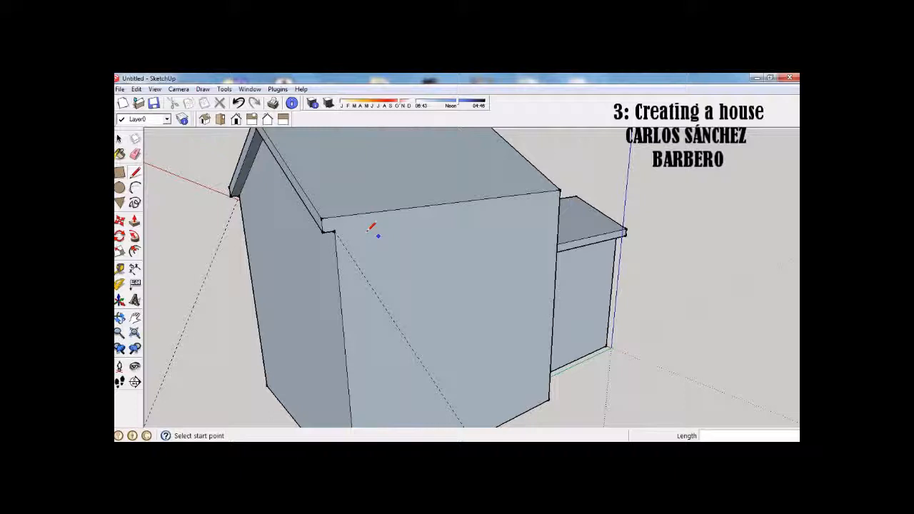
click(338, 226)
click(560, 193)
Step: Push both side walls of the large block in 25 mm under the roof edge
key(p)
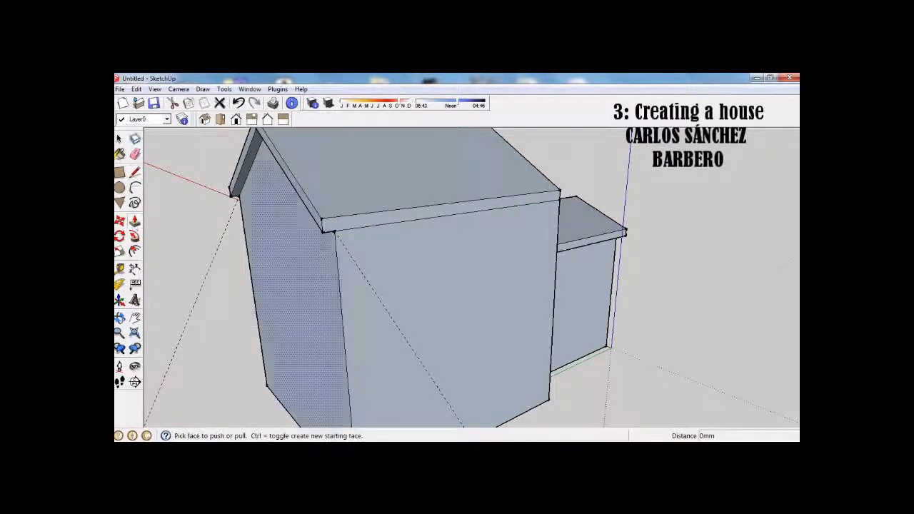
click(376, 277)
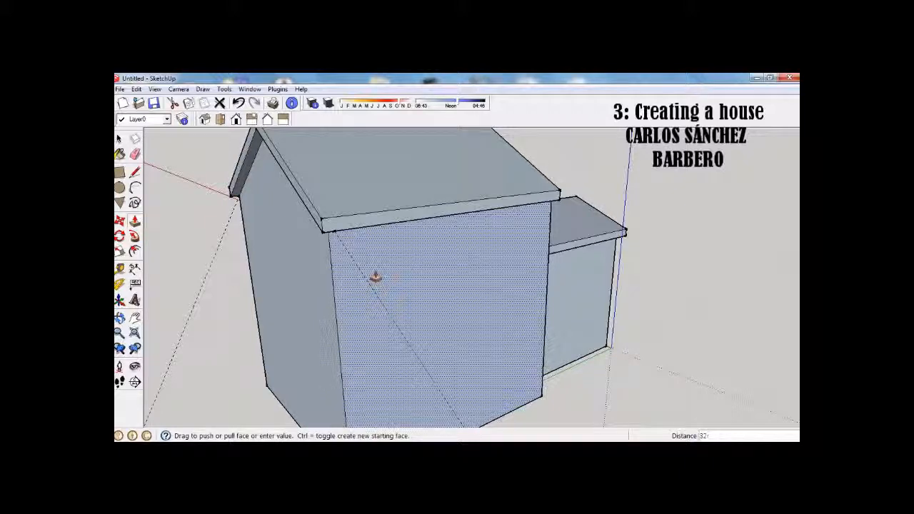
click(374, 277)
middle_drag(373, 272, 571, 261)
click(530, 267)
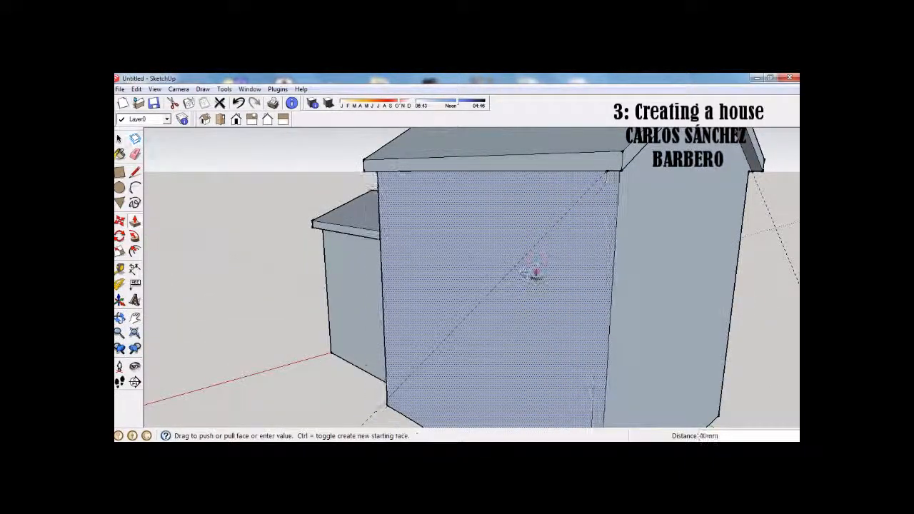
click(536, 274)
Step: Draw a vertical line about 14 mm long from the large block's rear wall corner to the roof underside and push the triangle back 700 mm
middle_drag(653, 267, 343, 202)
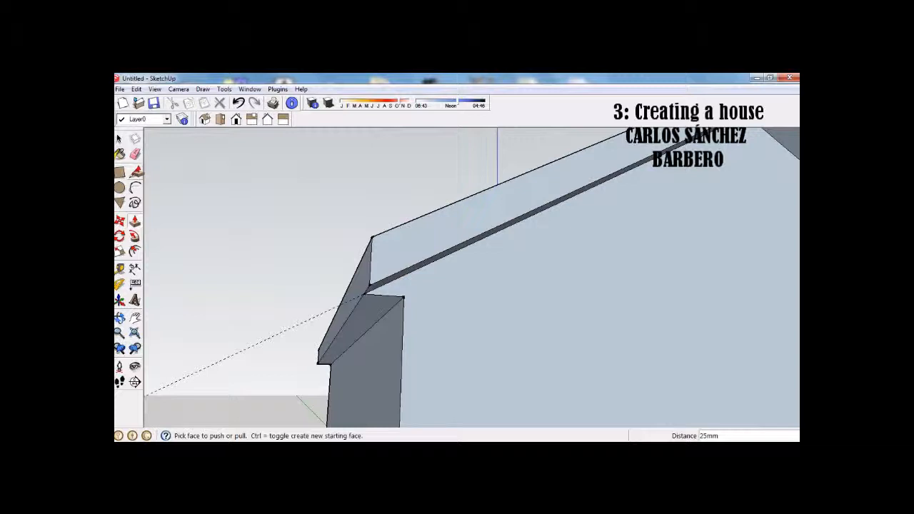
click(135, 172)
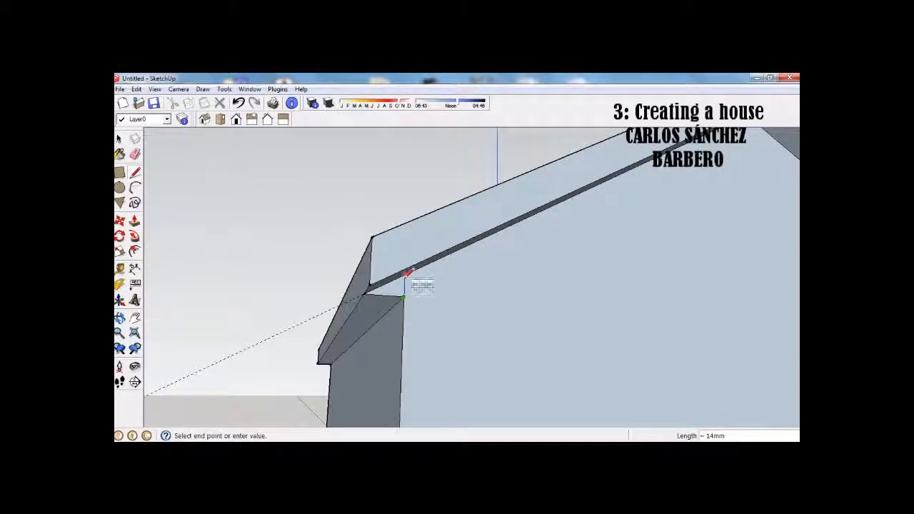
middle_drag(410, 272, 416, 307)
click(135, 220)
drag(511, 259, 361, 351)
Step: Draw a vertical line at the large block's opposite rear wall corner up to the roof underside and push the triangle back 700 mm
middle_drag(610, 280, 410, 308)
middle_drag(664, 310, 457, 316)
middle_drag(630, 320, 292, 315)
scroll(336, 306, down, 6)
middle_drag(447, 290, 598, 281)
scroll(421, 314, up, 3)
scroll(564, 247, up, 2)
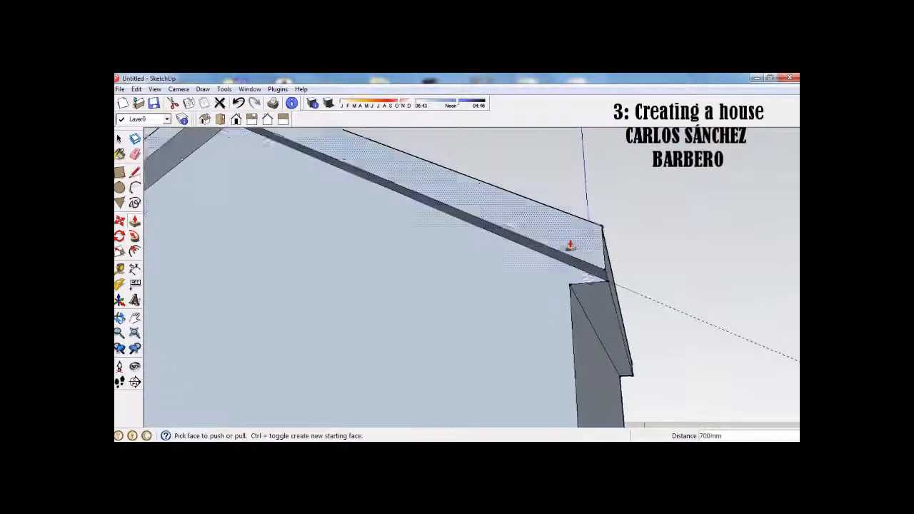
click(134, 173)
click(570, 288)
click(135, 221)
drag(574, 284, 628, 382)
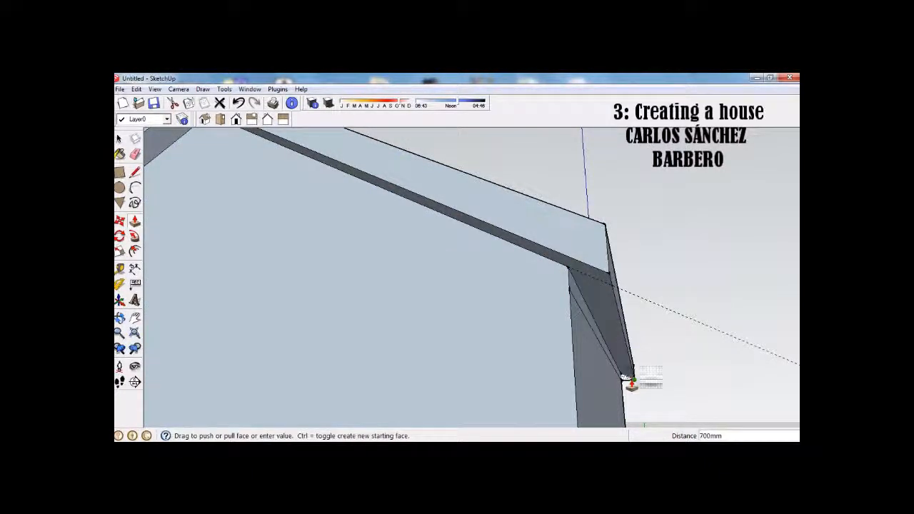
Step: Erase the leftover edges under the large block's eaves and the remaining roof guides
middle_drag(706, 416, 306, 276)
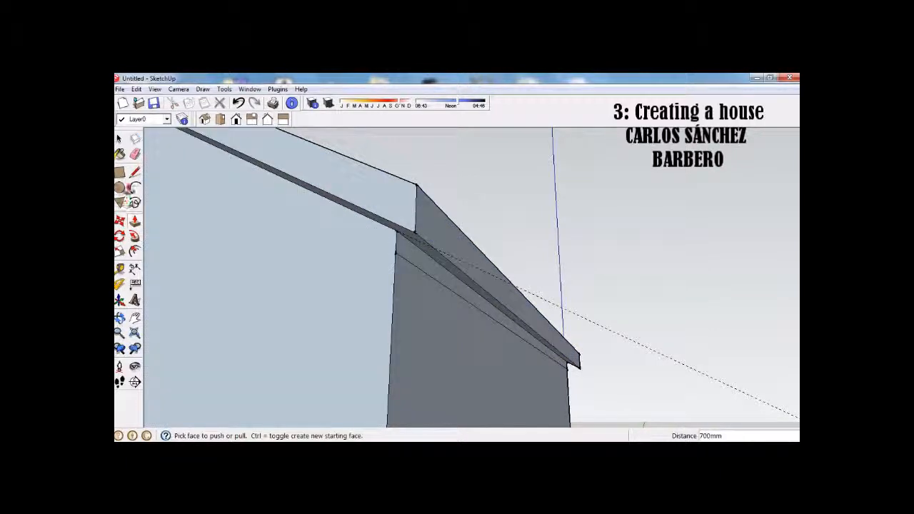
mouse_move(408, 257)
middle_down()
mouse_move(300, 282)
mouse_move(430, 274)
mouse_move(463, 242)
mouse_move(516, 300)
mouse_move(396, 286)
middle_up()
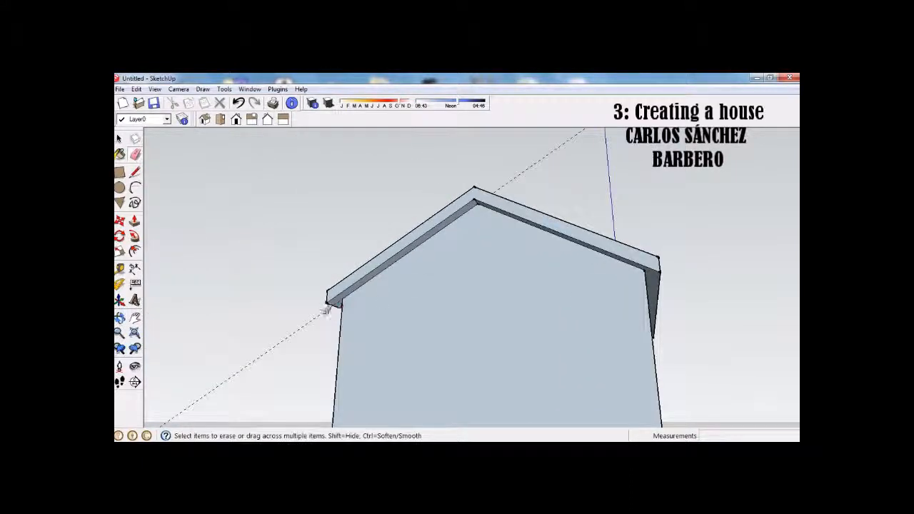
middle_drag(323, 315, 496, 247)
scroll(336, 279, down, 5)
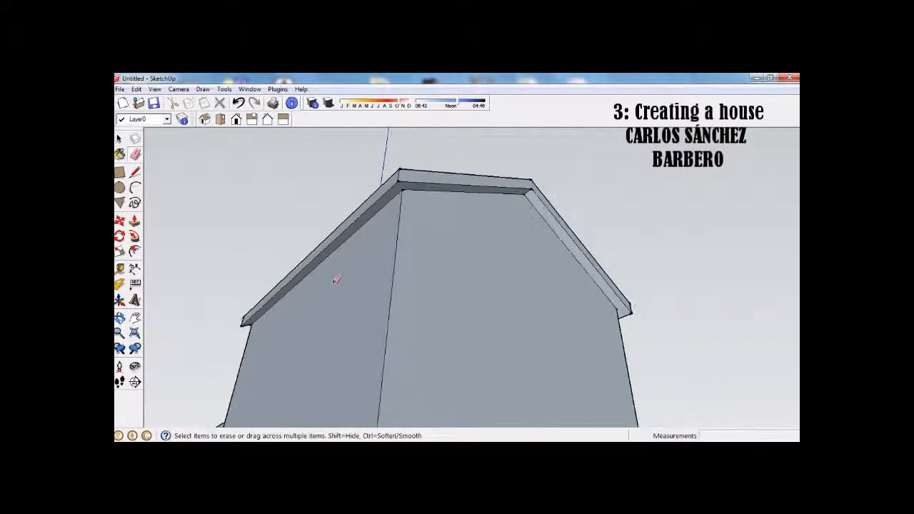
mouse_move(344, 284)
middle_down()
mouse_move(343, 318)
mouse_move(488, 303)
mouse_move(341, 283)
mouse_move(464, 272)
mouse_move(420, 255)
mouse_move(327, 248)
mouse_move(526, 245)
mouse_move(445, 253)
mouse_move(435, 261)
mouse_move(443, 267)
middle_up()
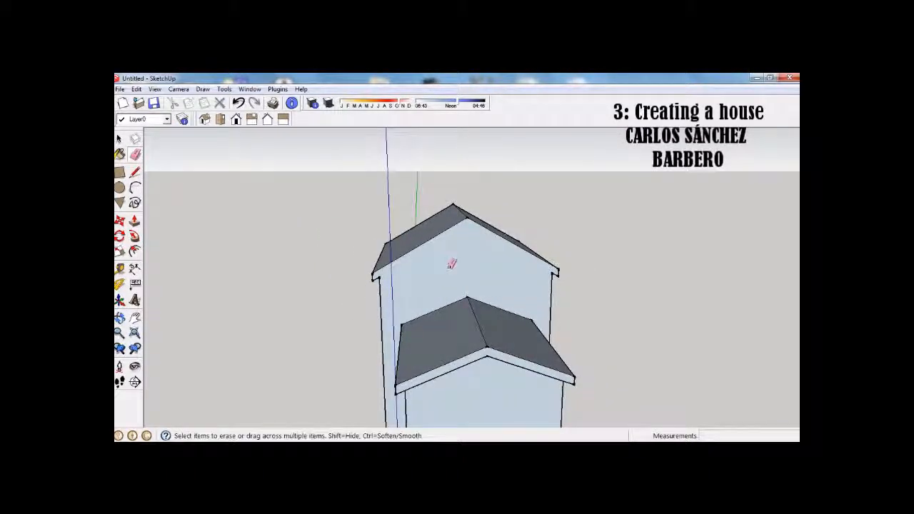
Step: Draw two crossing lines about 403 mm long on the large block's front gable, from the side wall tops parallel to the roof slopes
key(l)
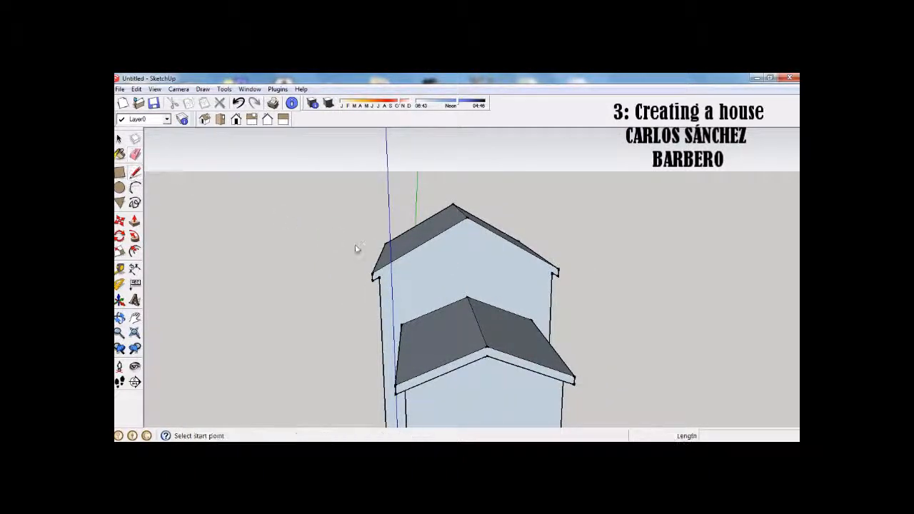
scroll(419, 276, up, 3)
middle_drag(525, 222, 333, 291)
click(300, 309)
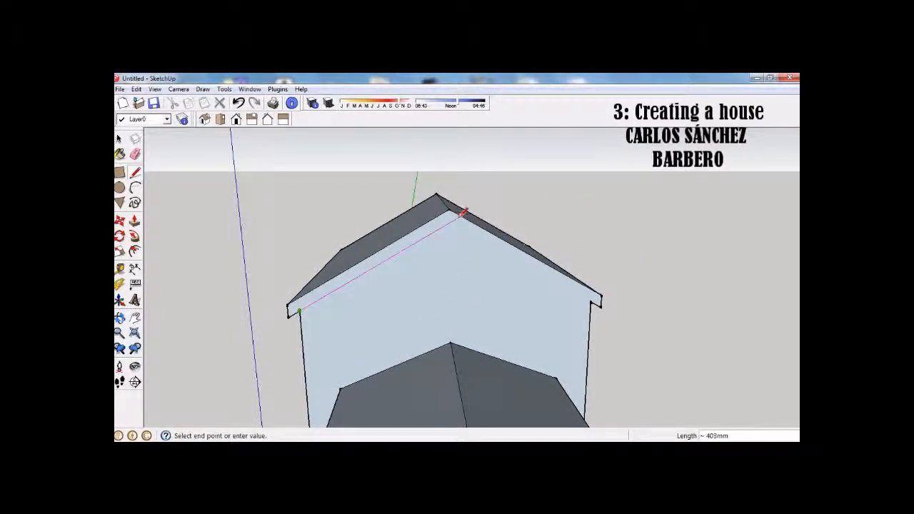
click(593, 300)
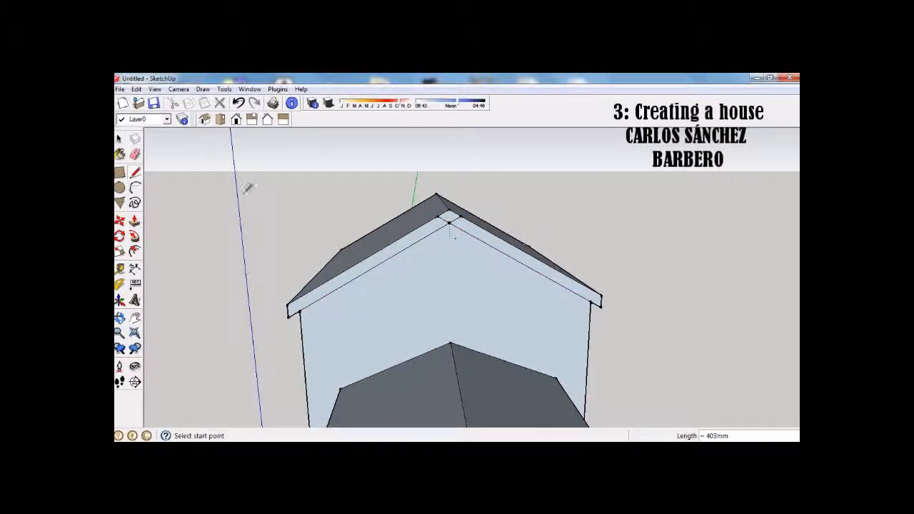
Step: Erase the crossing line ends at the large block's front gable peak and push the gable wall under the roof band back 25 mm
key(e)
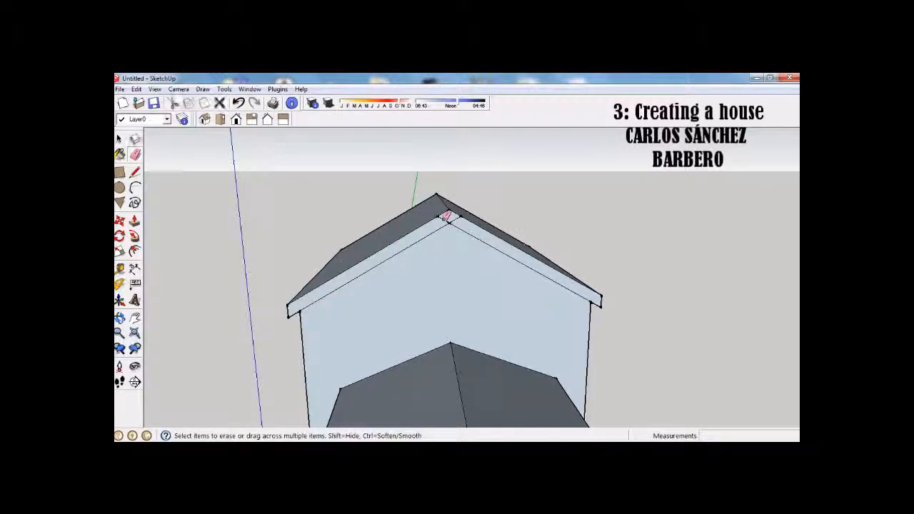
click(135, 220)
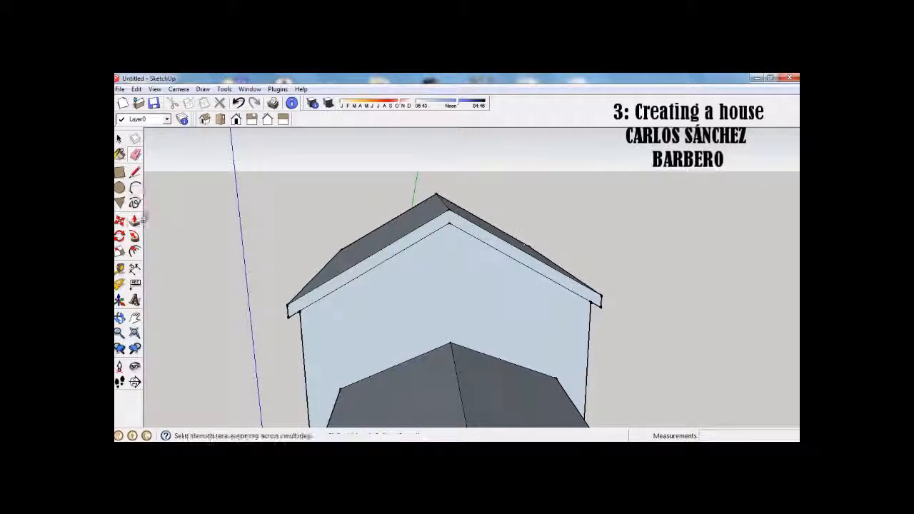
click(376, 322)
text(51)
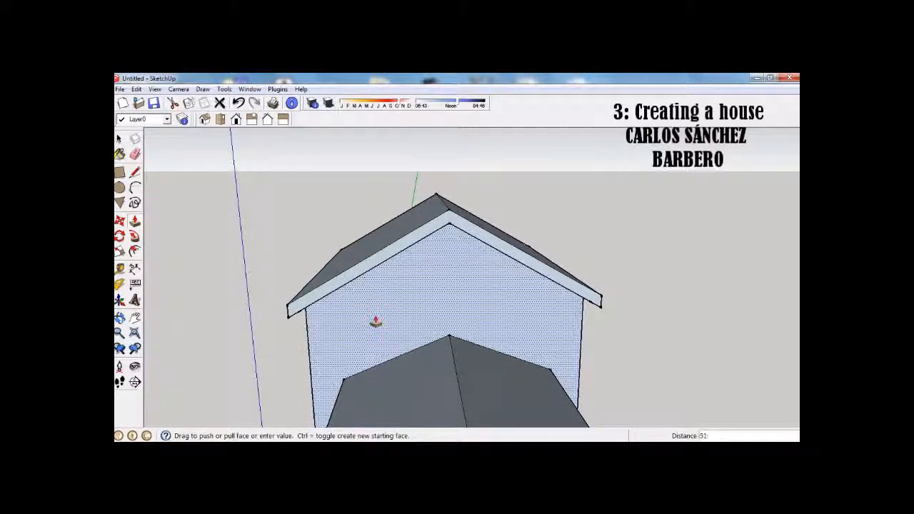
key(Return)
Step: Erase the leftover edge under the eave at the corner of the large block's front gable
middle_drag(341, 337, 378, 230)
scroll(389, 207, up, 4)
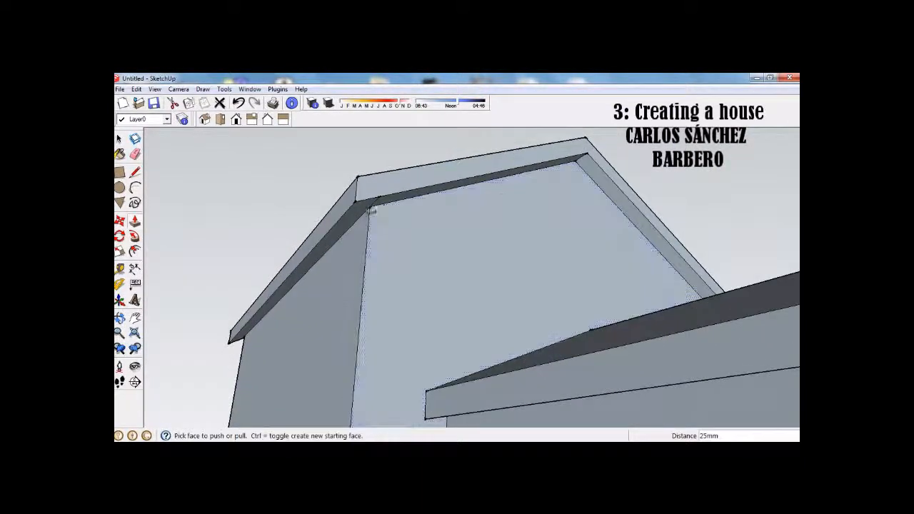
click(135, 154)
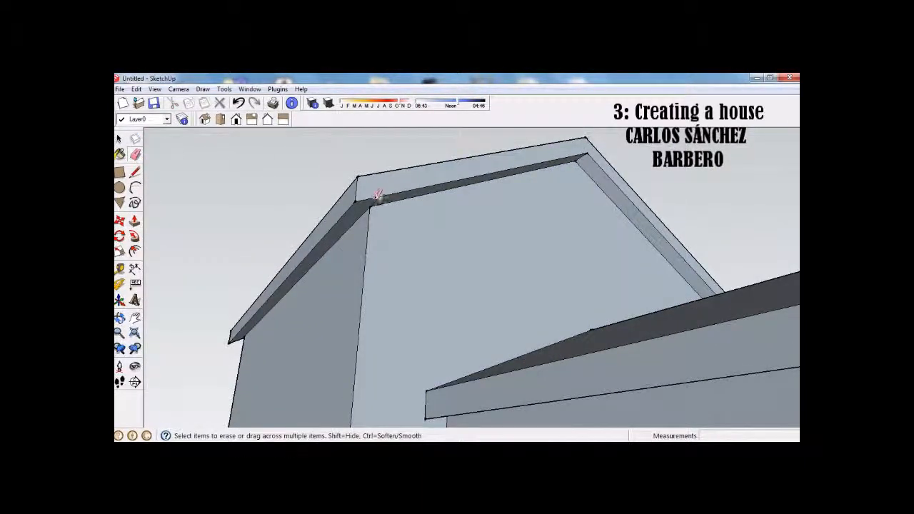
mouse_move(577, 245)
middle_down()
mouse_move(434, 235)
mouse_move(350, 271)
mouse_move(467, 238)
mouse_move(500, 243)
mouse_move(547, 169)
mouse_move(555, 284)
mouse_move(565, 245)
mouse_move(578, 275)
mouse_move(578, 219)
mouse_move(593, 265)
mouse_move(604, 231)
mouse_move(606, 247)
mouse_move(519, 267)
mouse_move(534, 267)
middle_up()
scroll(565, 248, down, 3)
scroll(606, 247, down, 3)
key(e)
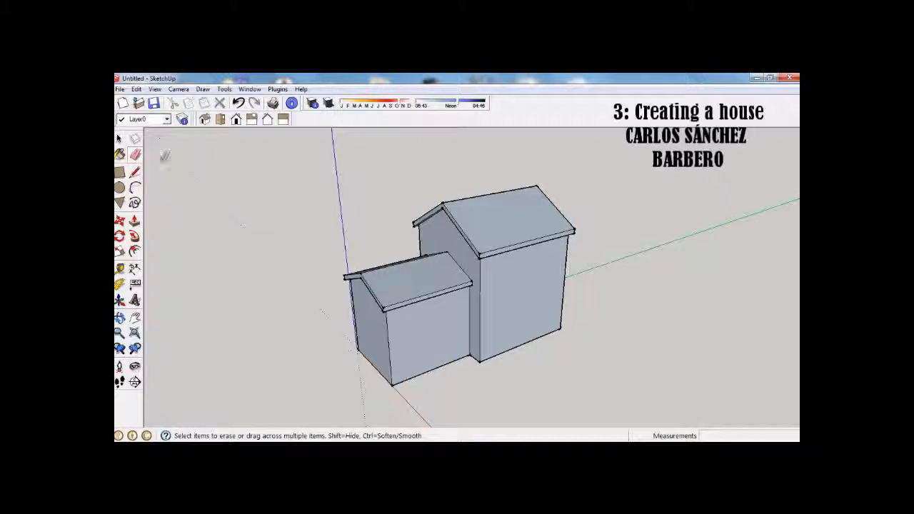
key(space)
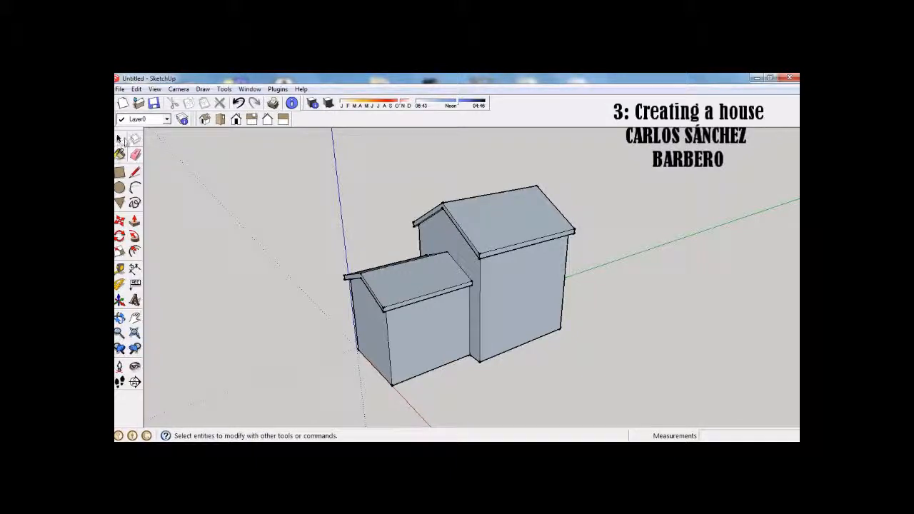
Step: Place guide lines 25 mm below the top edges of the small and large blocks' side walls
scroll(147, 135, up, 2)
middle_drag(530, 395, 434, 214)
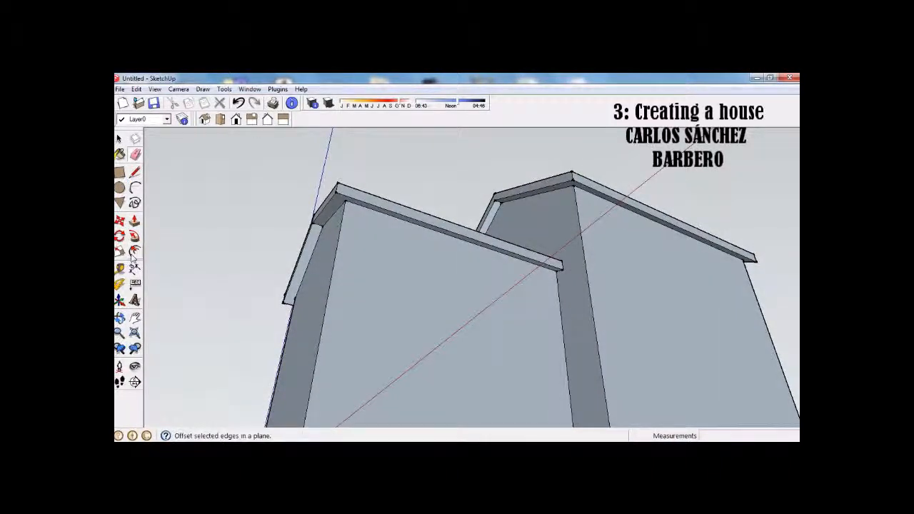
click(120, 269)
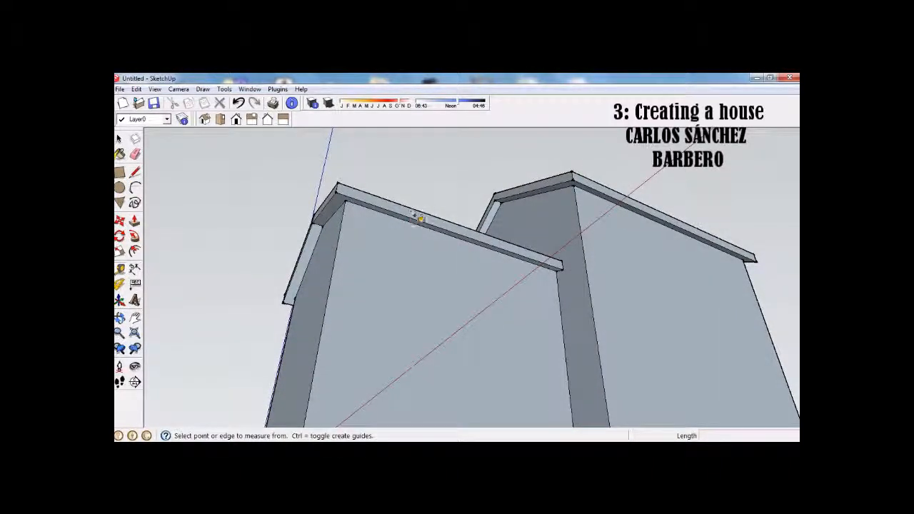
click(422, 221)
text(25)
key(Return)
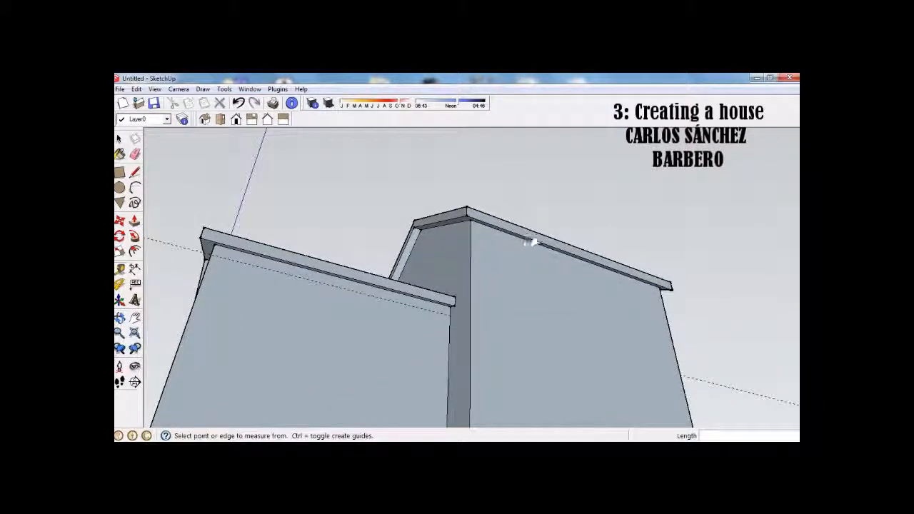
middle_drag(527, 238, 531, 230)
click(534, 234)
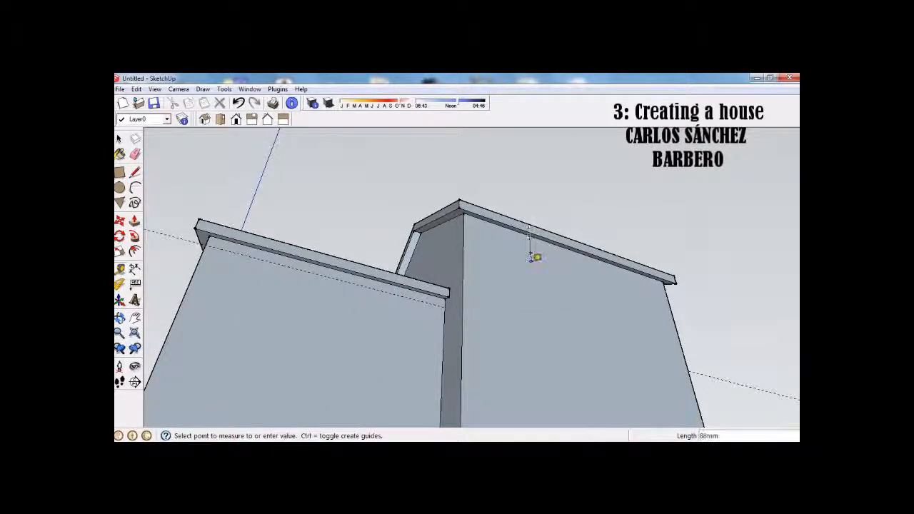
click(533, 255)
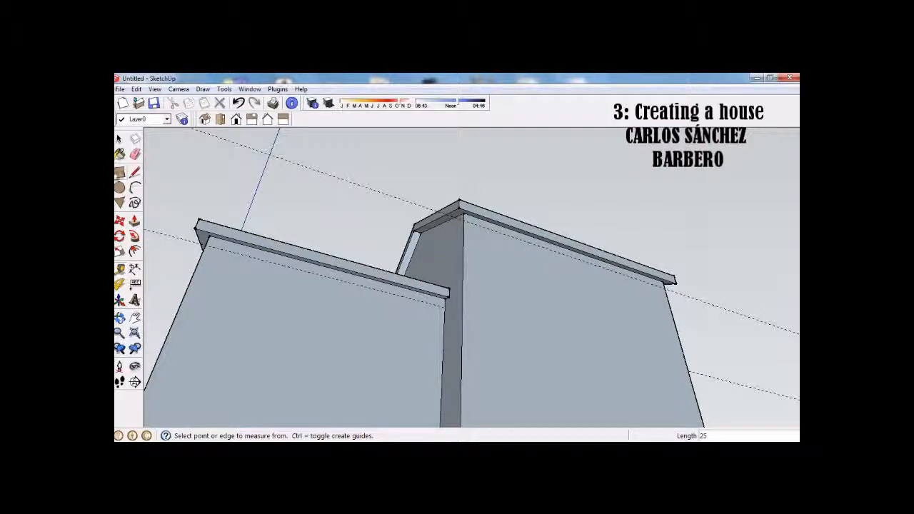
Step: Draw a 175 by 175 mm square on the large block's side wall, hanging from the guide line
click(119, 173)
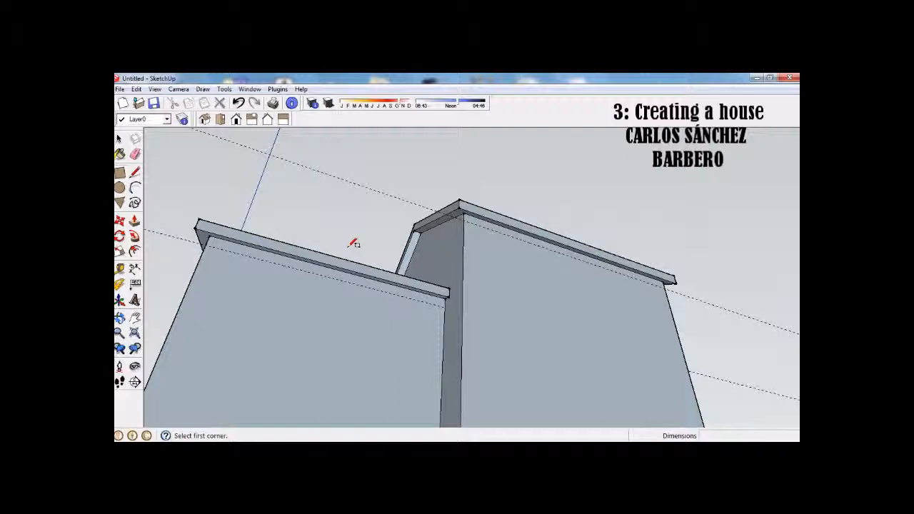
click(498, 229)
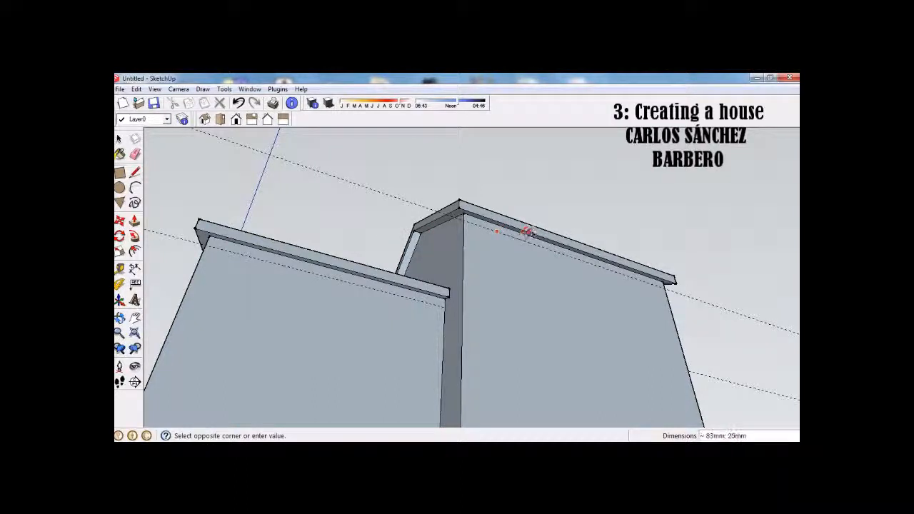
text(175)
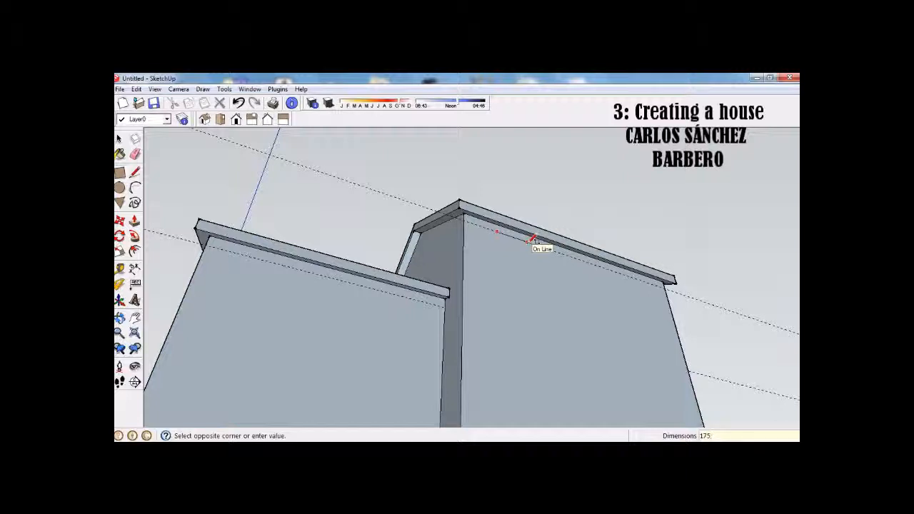
text(;175)
key(Return)
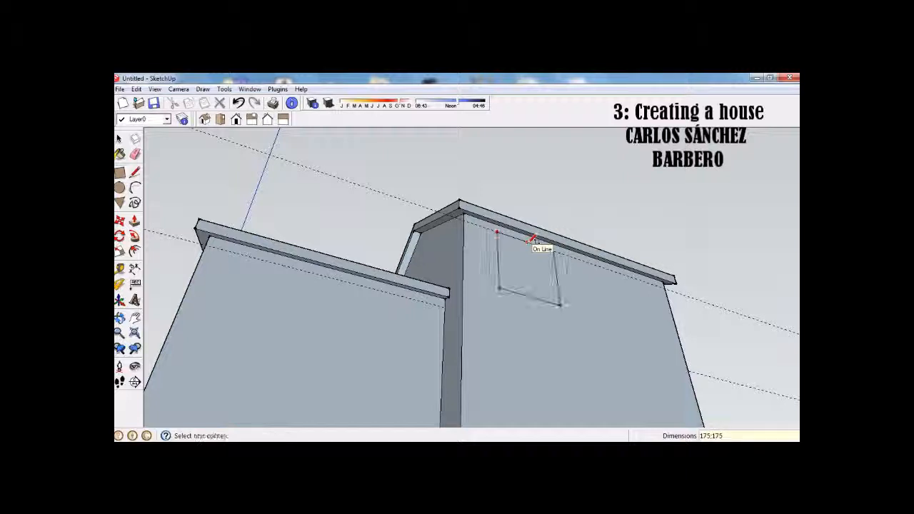
middle_drag(547, 260, 488, 324)
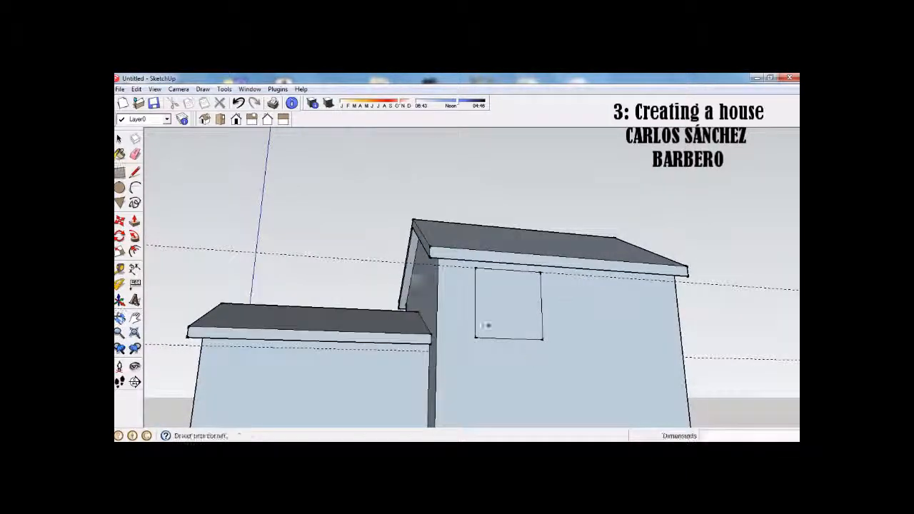
Step: Move the square about 52 mm along the guide toward the wall corner next to the small block
key(space)
click(497, 291)
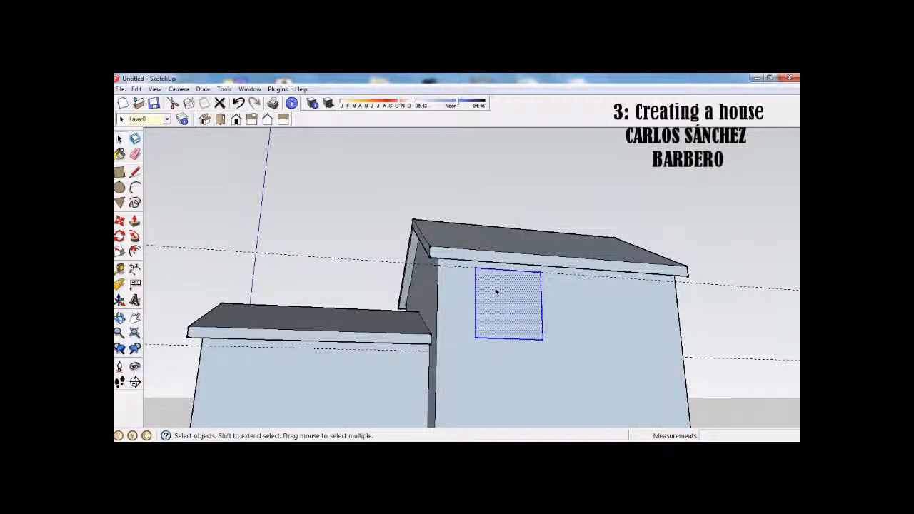
click(119, 221)
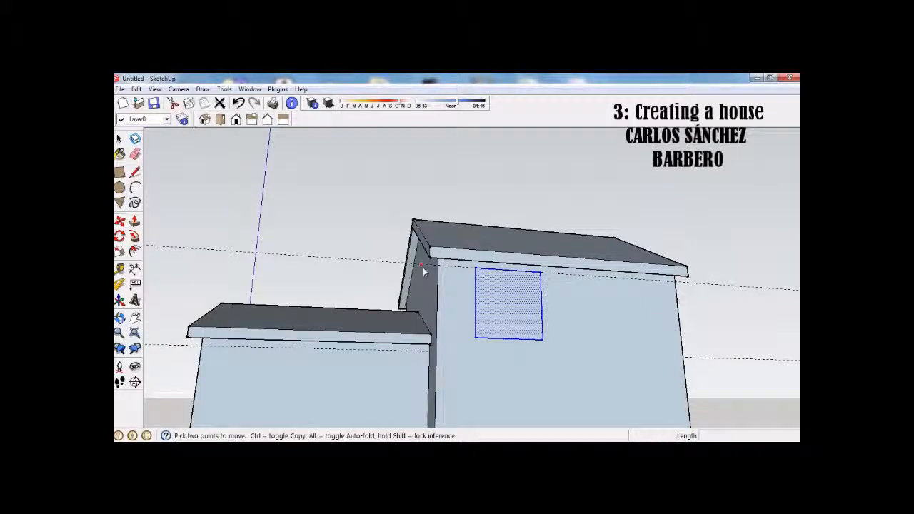
click(474, 269)
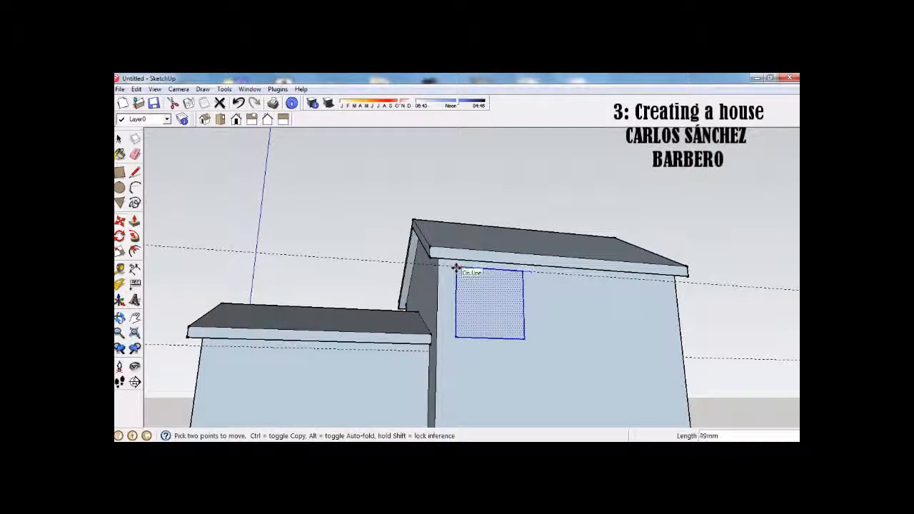
click(454, 267)
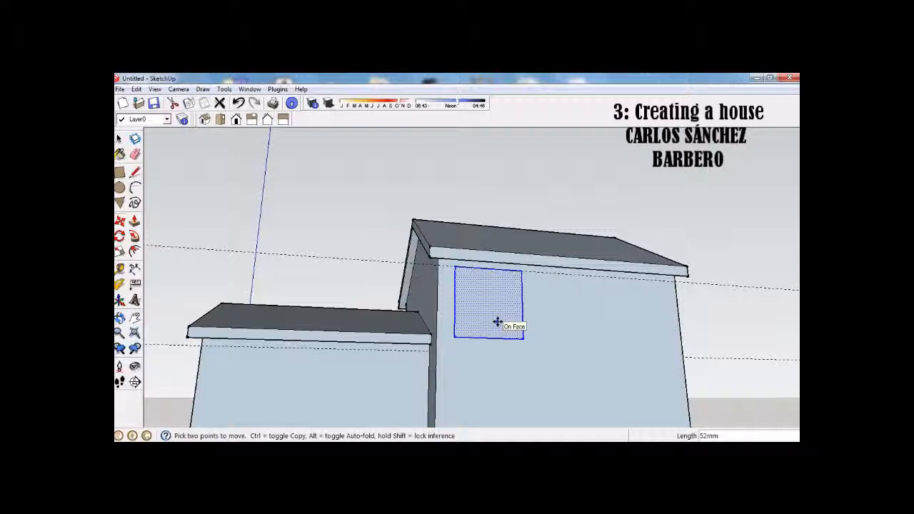
Step: Copy the square twice along the guide at 200 mm spacing to form a row of three window outlines
click(119, 140)
click(548, 336)
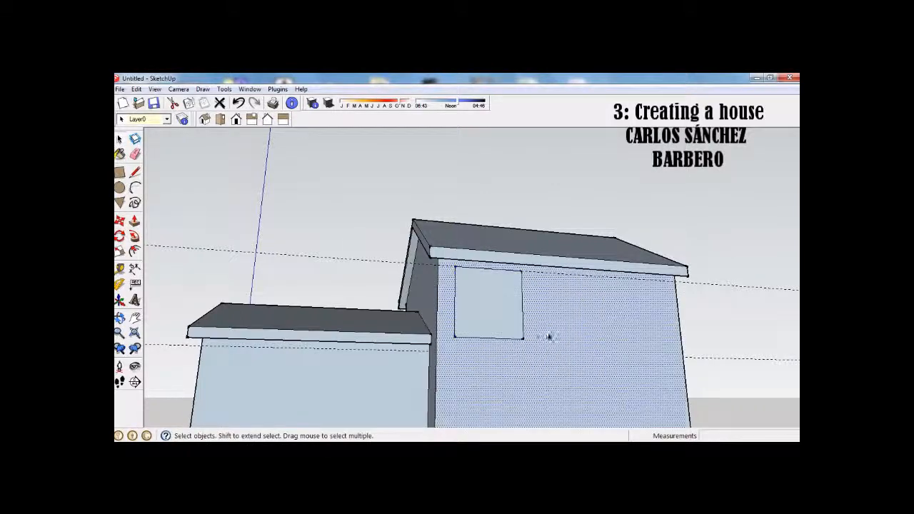
triple_click(494, 324)
click(495, 323)
double_click(496, 322)
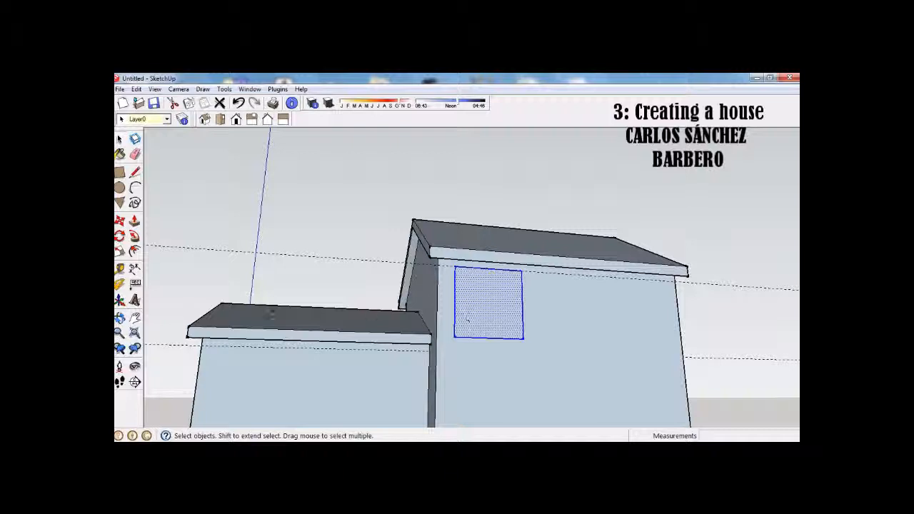
click(121, 224)
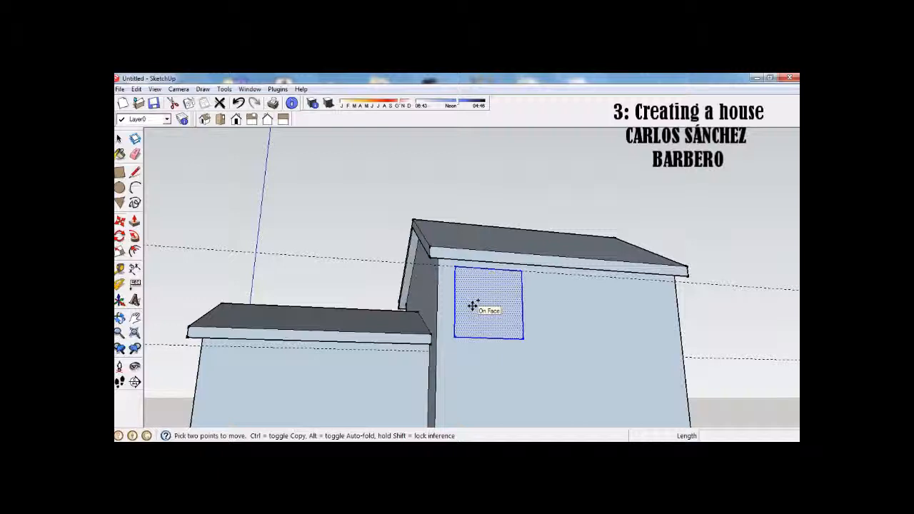
key(ctrl)
click(456, 267)
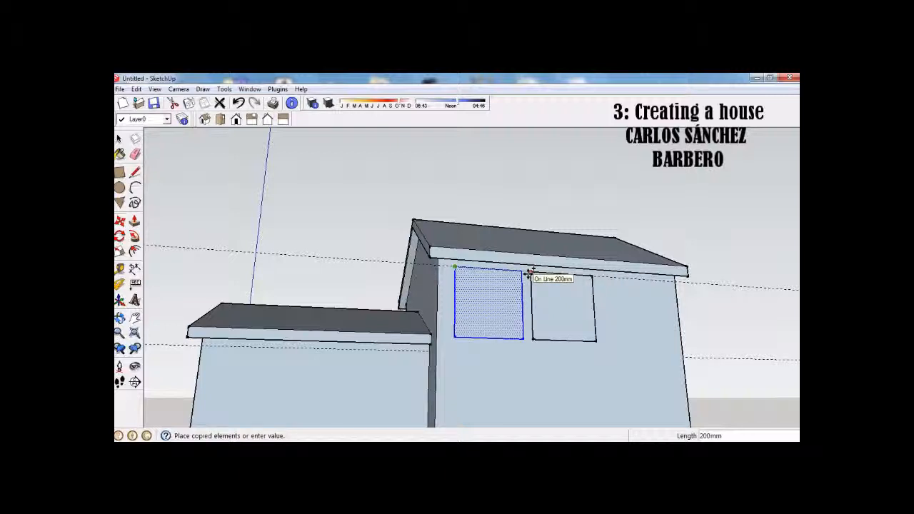
click(529, 273)
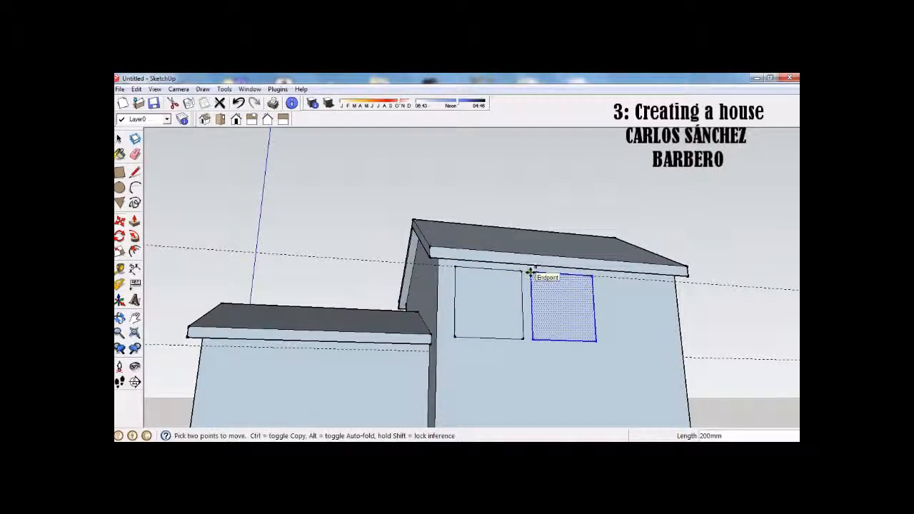
key(ctrl)
click(529, 273)
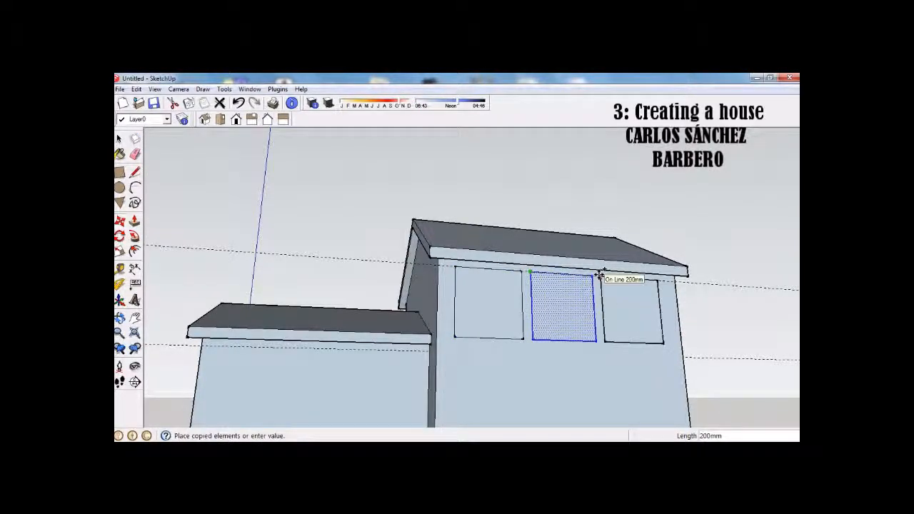
click(601, 274)
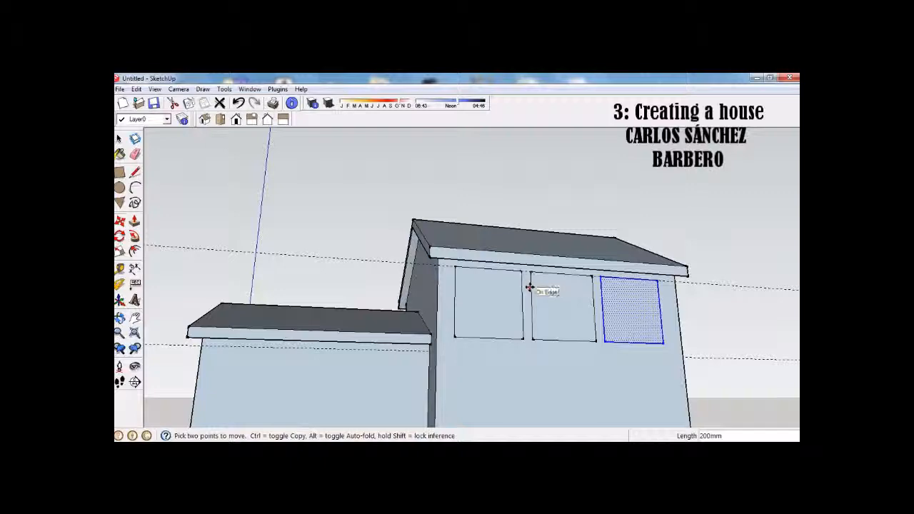
Step: Try to draw a 340 by 175 mm door rectangle from the base edge of the large block's side wall
scroll(530, 288, down, 2)
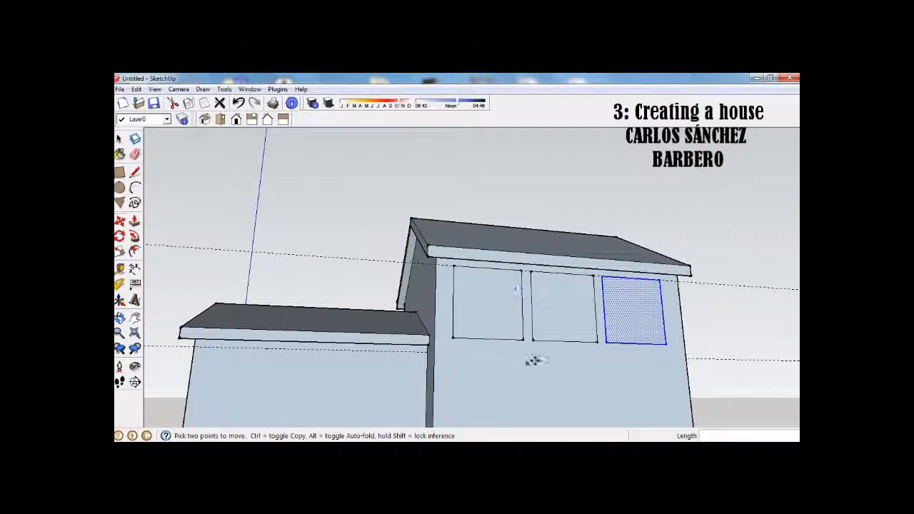
scroll(533, 361, up, 5)
middle_drag(496, 210, 521, 277)
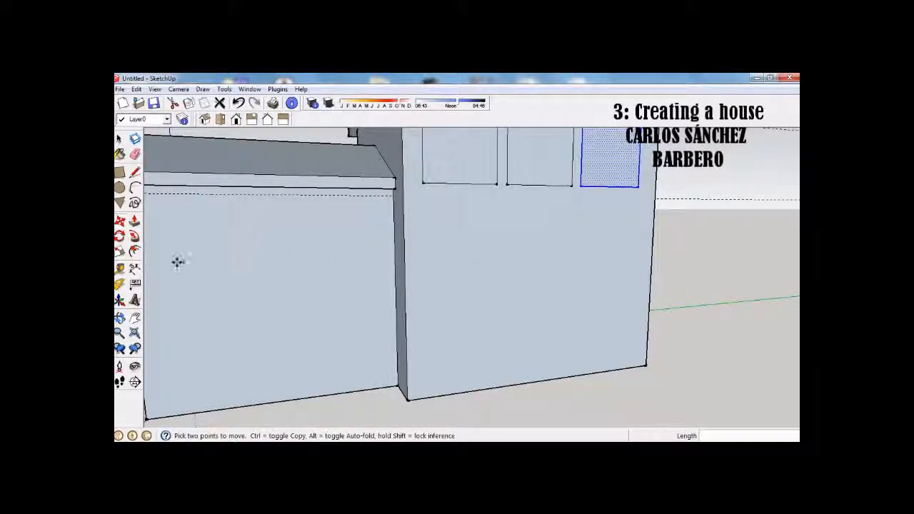
click(119, 172)
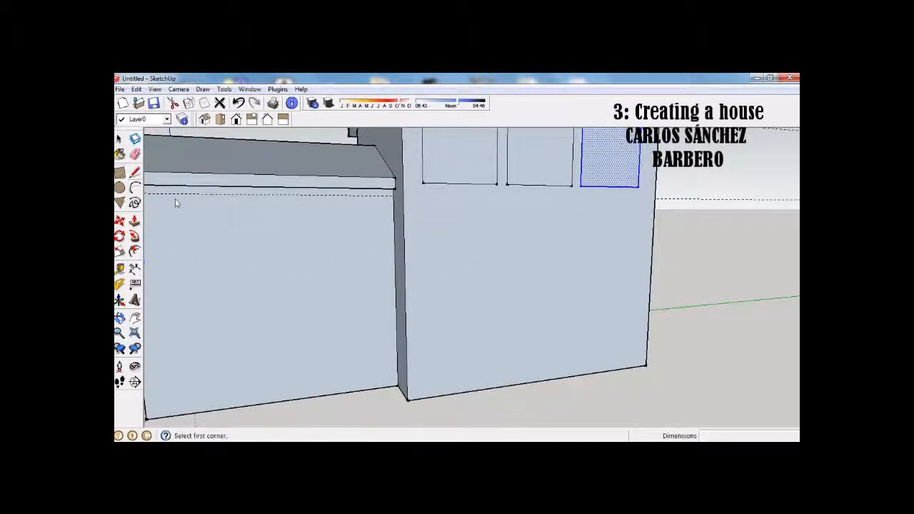
click(508, 386)
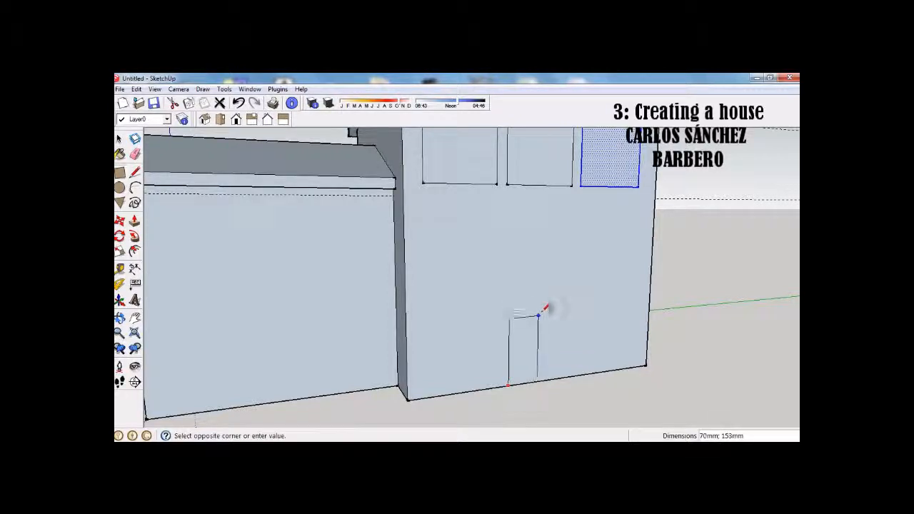
text(340)
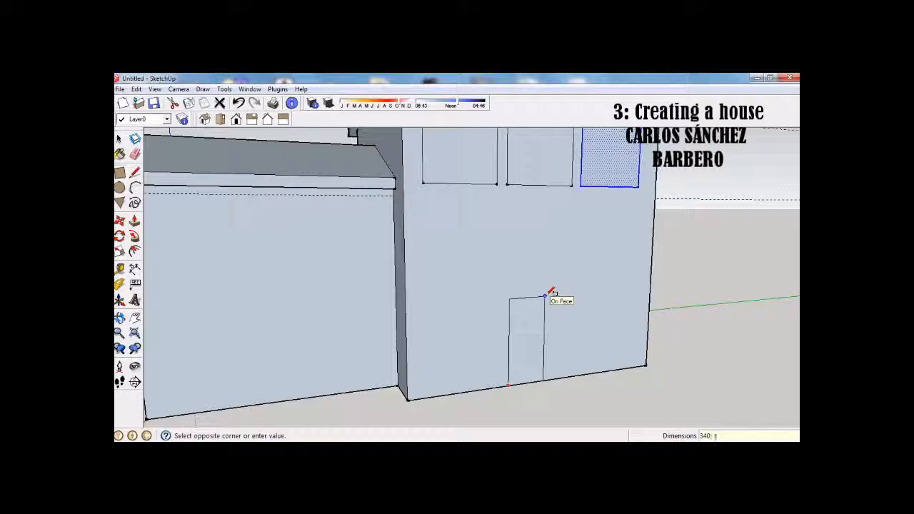
text(; 175)
key(Return)
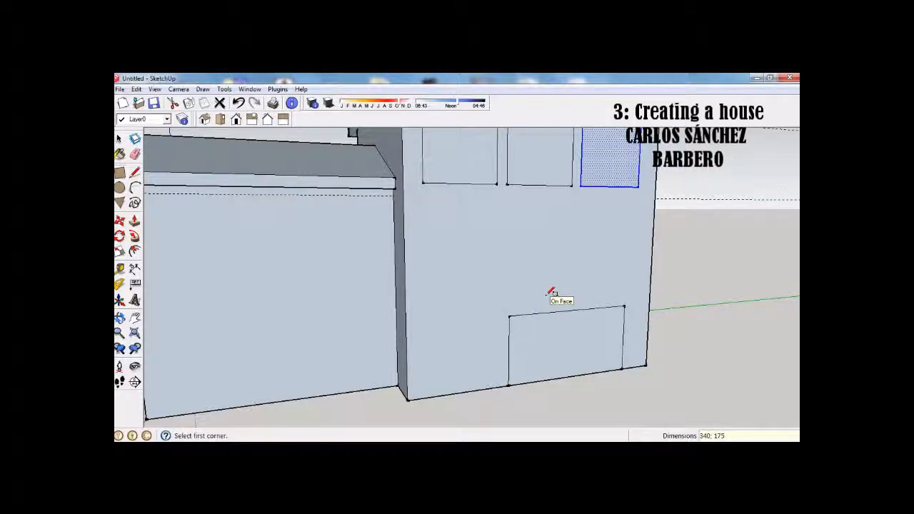
key(ctrl+z)
Step: Draw a 175 by 340 mm upright door rectangle from the base edge of the large block's side wall
click(507, 386)
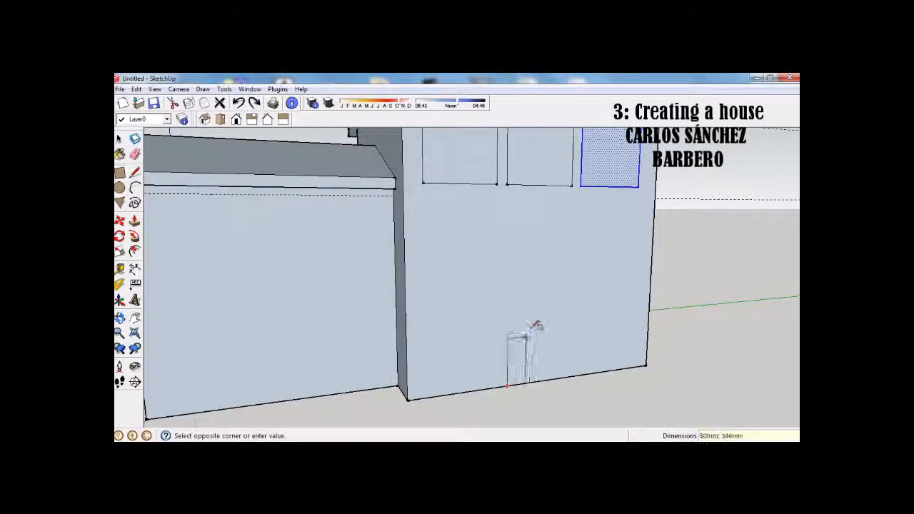
text(175; 340)
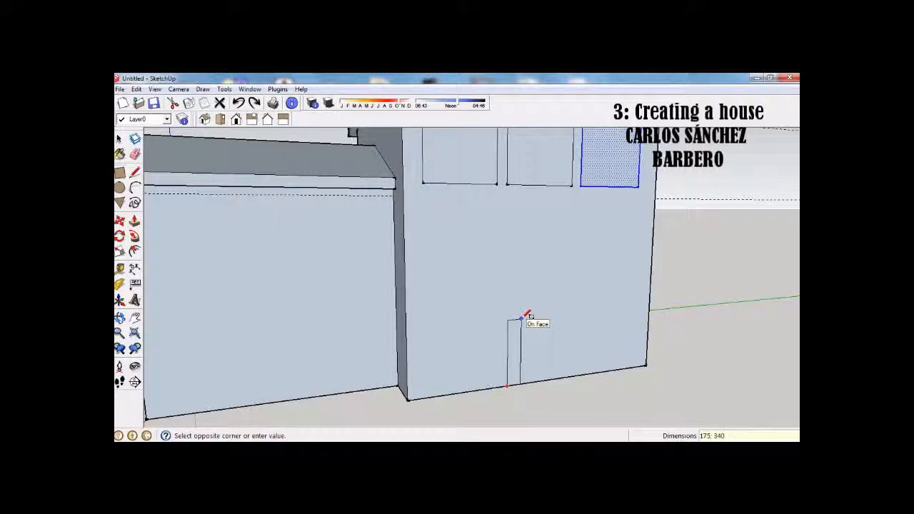
key(Return)
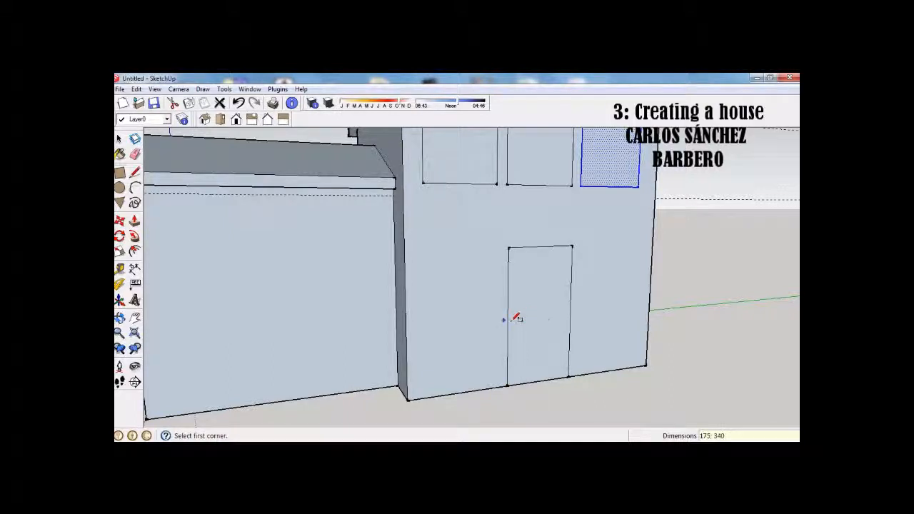
key(space)
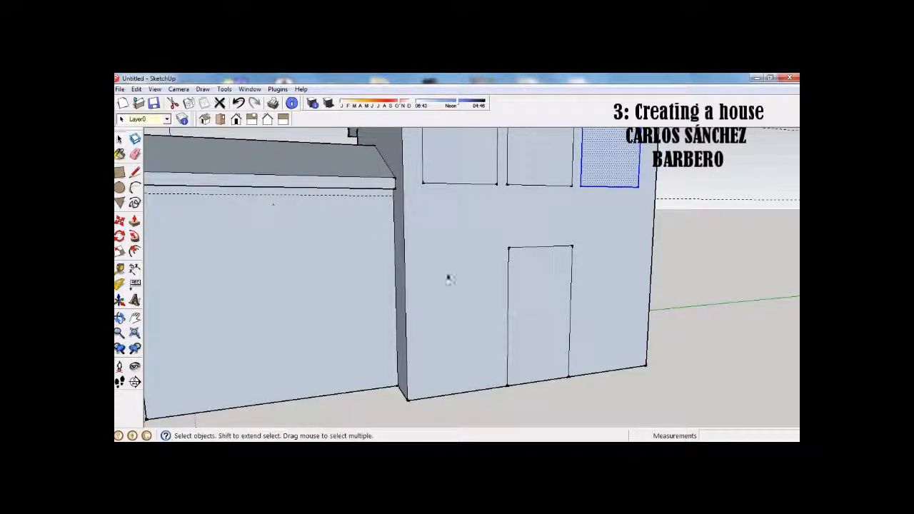
Step: Select the door rectangle with its edges and try to move it along the wall's base edge under the middle window
click(522, 297)
double_click(538, 285)
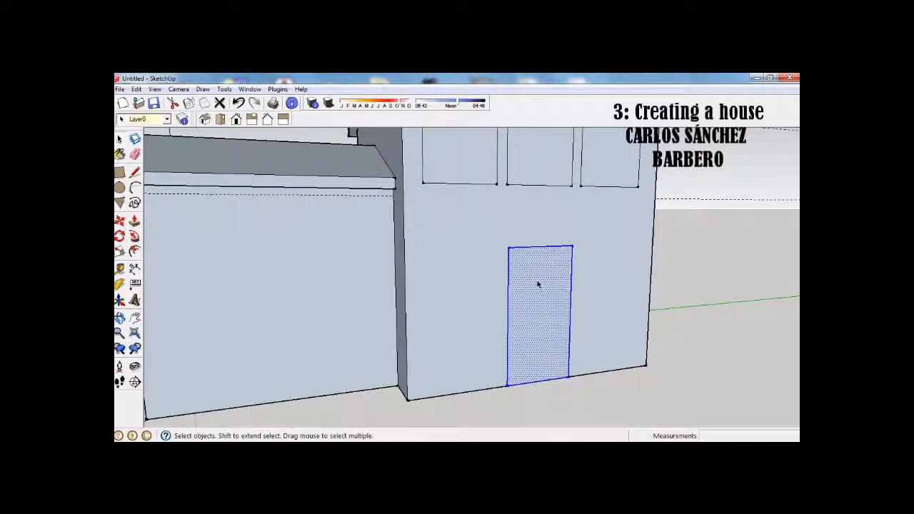
key(m)
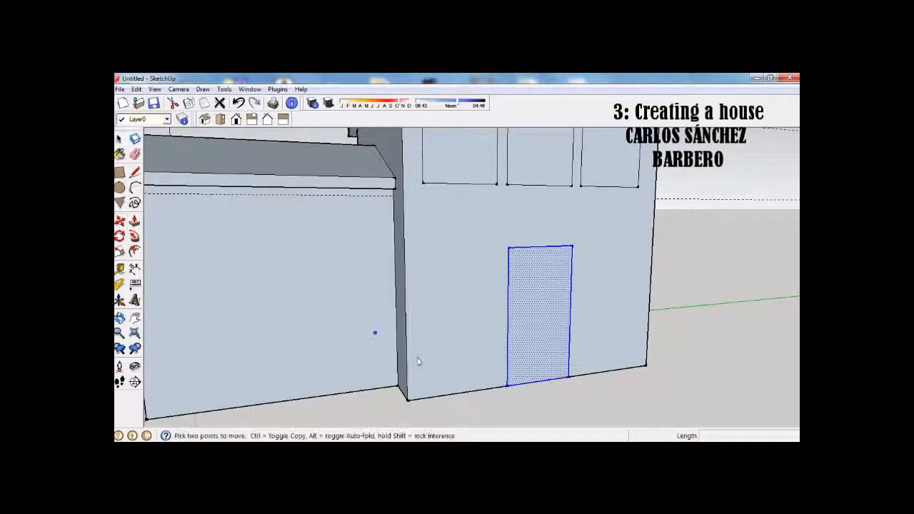
click(506, 386)
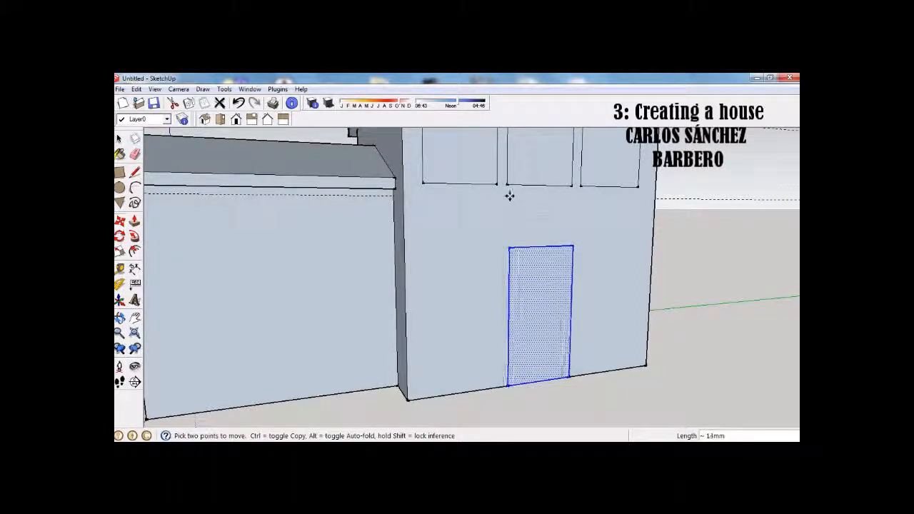
scroll(508, 186, up, 1)
shift+middle_drag(509, 187, 491, 214)
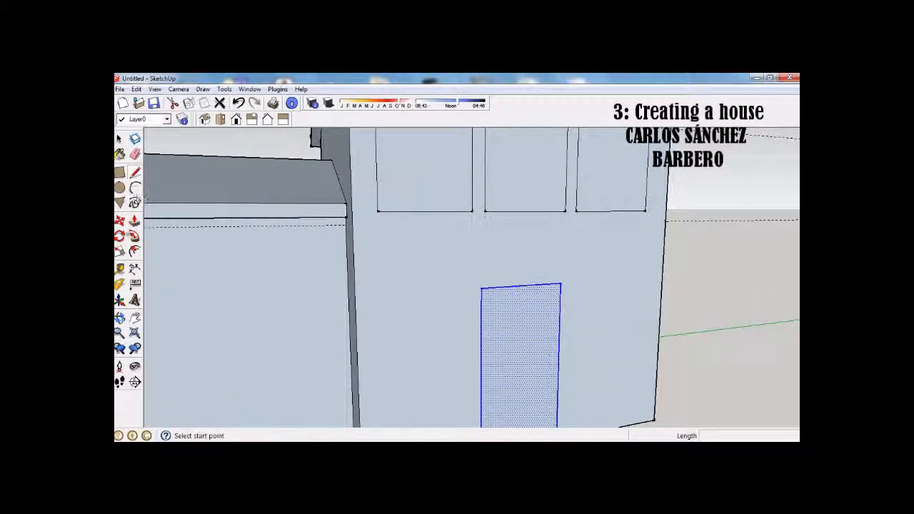
Step: Place a vertical guide line through the middle upper window's edge nearest the small block, 175 mm from its opposite edge
click(120, 267)
click(565, 211)
click(486, 201)
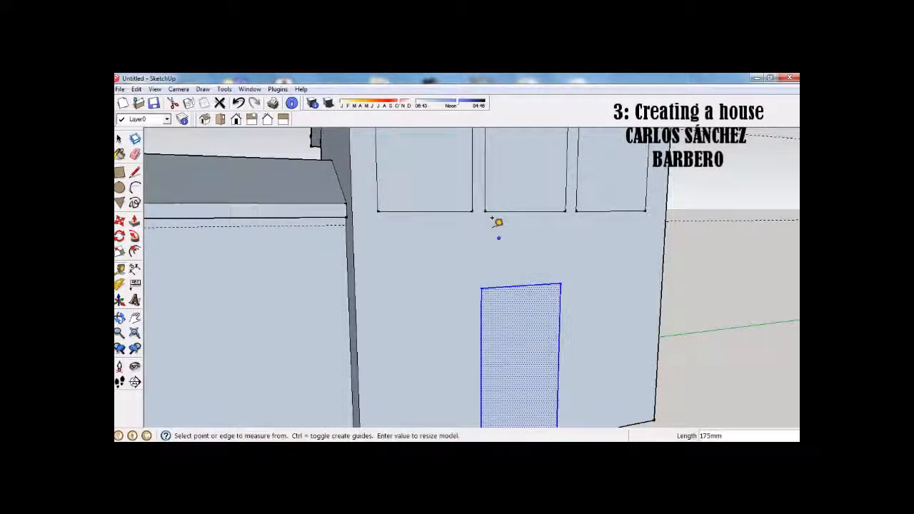
click(565, 187)
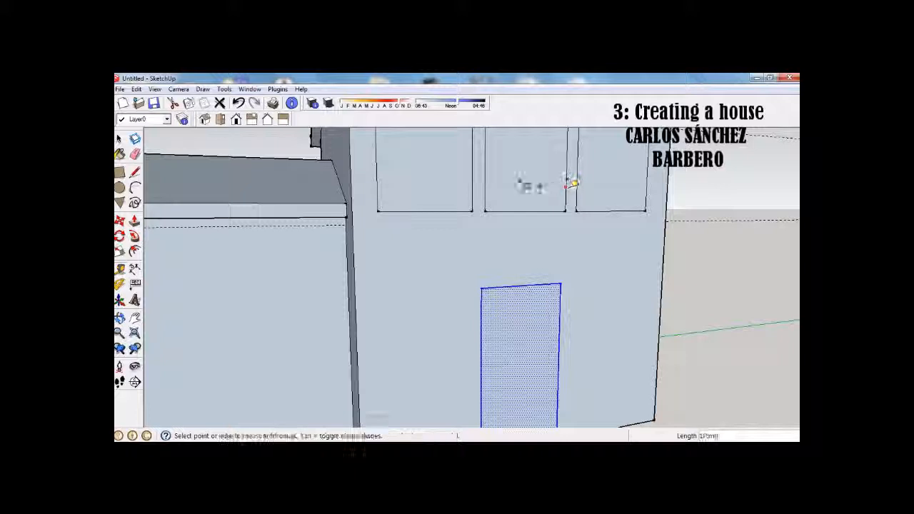
click(475, 201)
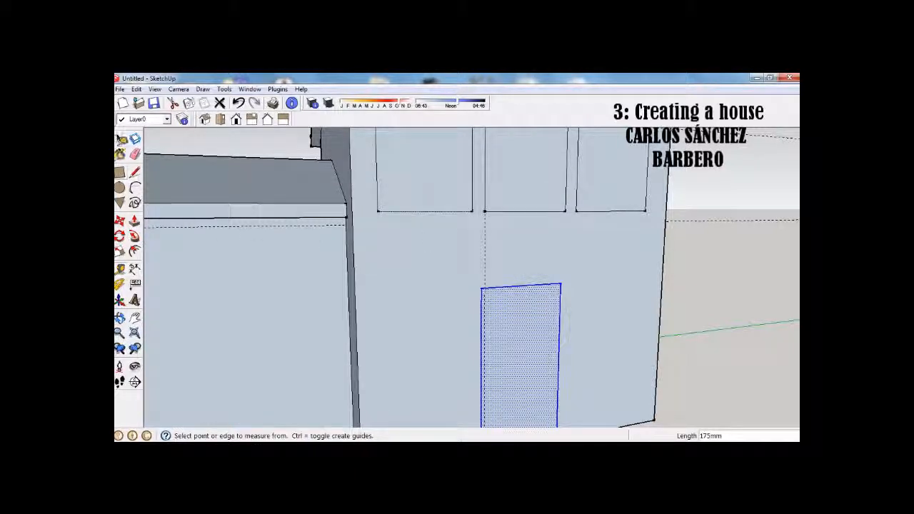
Step: Move the door outline onto the vertical guide so it aligns with the middle upper window, and erase that guide
click(119, 220)
click(482, 290)
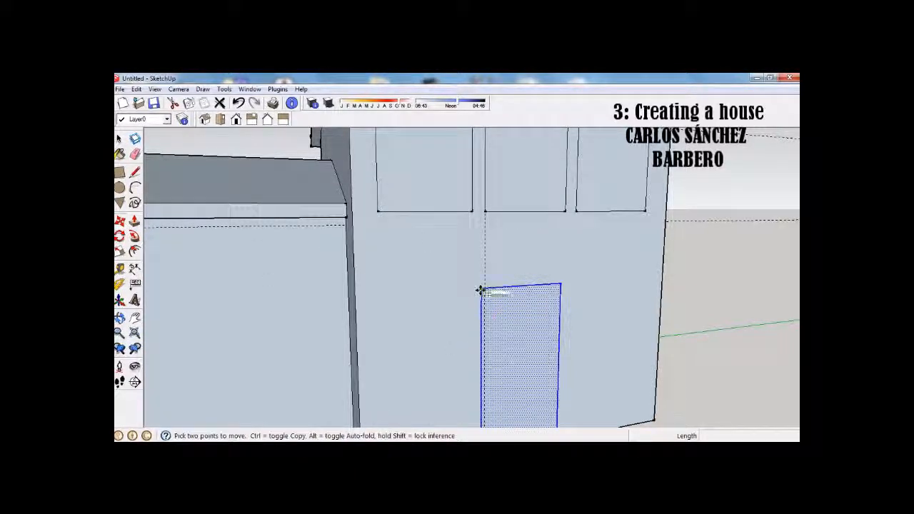
click(485, 289)
click(135, 153)
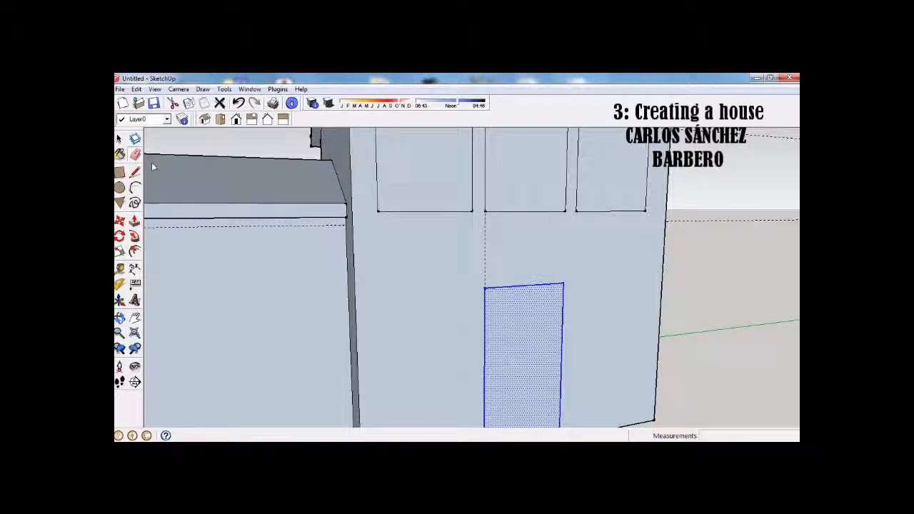
click(486, 269)
Step: Place a guide line parallel to the large block's base edge, level with the top of the door
scroll(380, 269, down, 2)
middle_drag(488, 266, 486, 272)
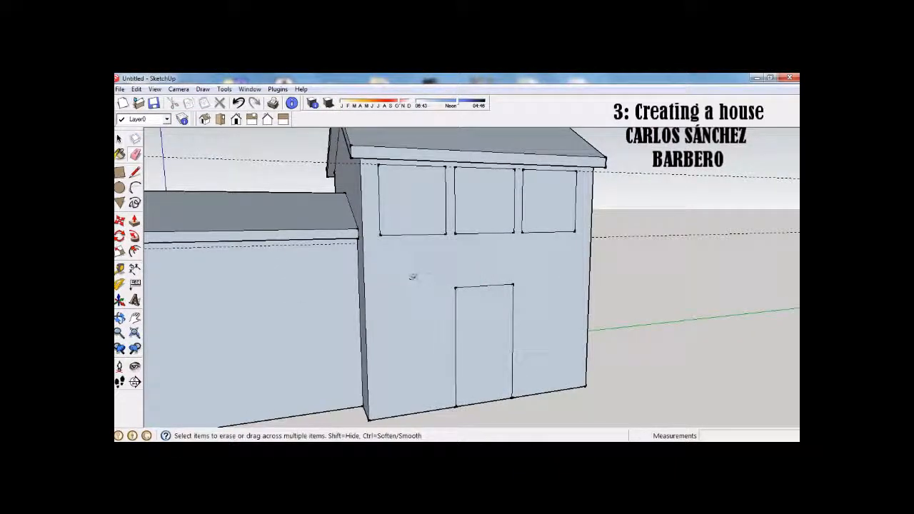
click(119, 269)
click(413, 411)
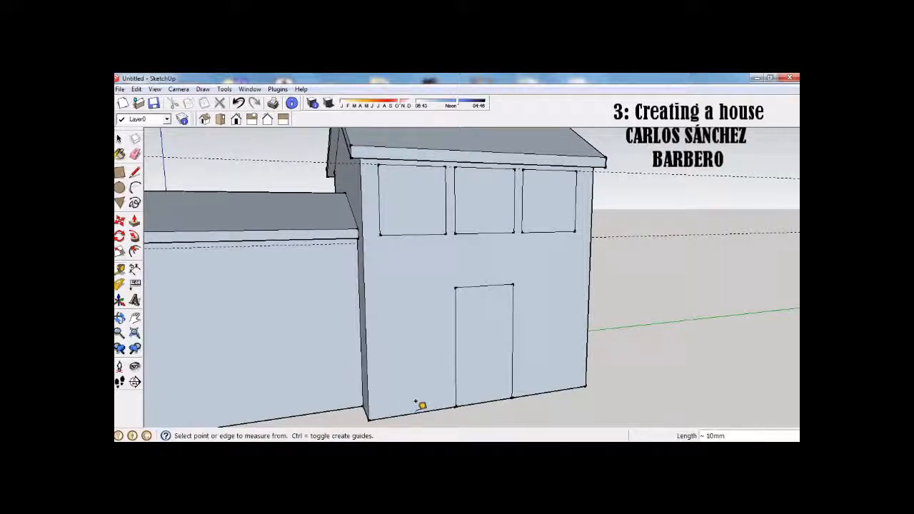
click(467, 284)
Step: Copy the upper window nearest the small block about 320 mm straight down so its top meets the door-height guide
click(119, 173)
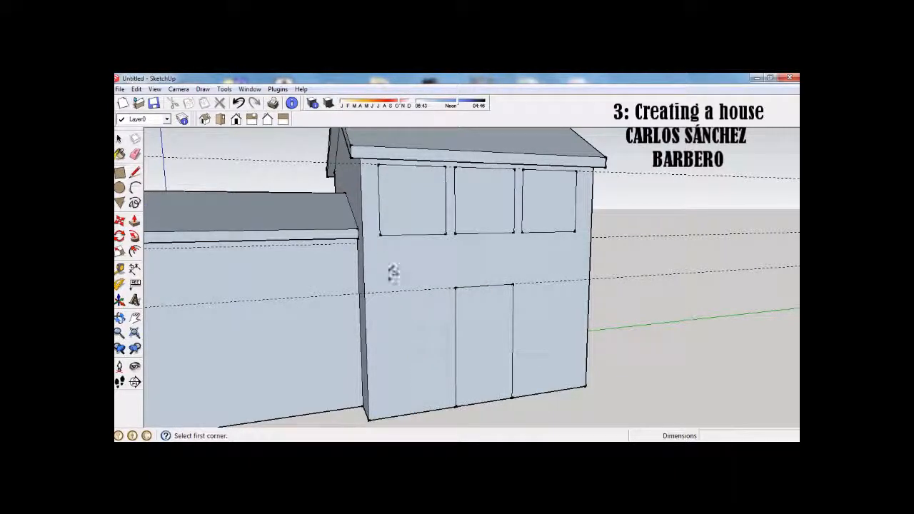
key(space)
click(402, 206)
click(122, 221)
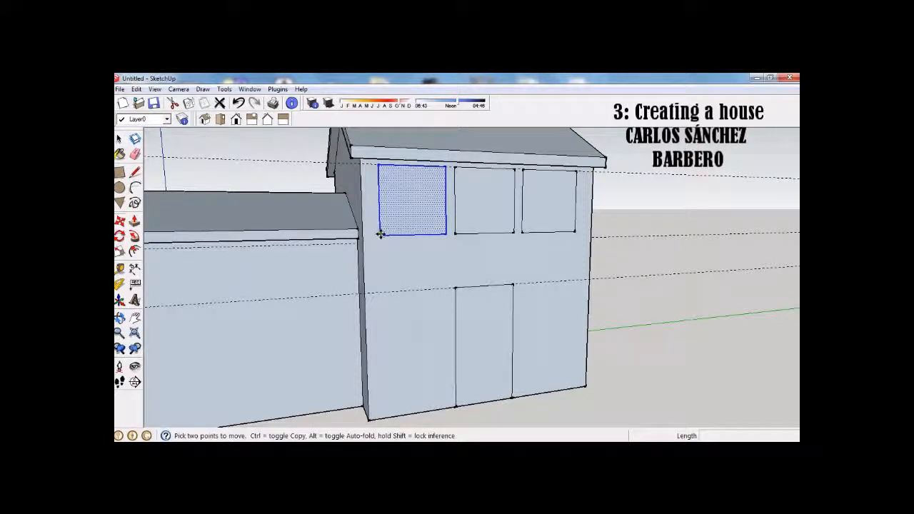
key(ctrl)
click(379, 165)
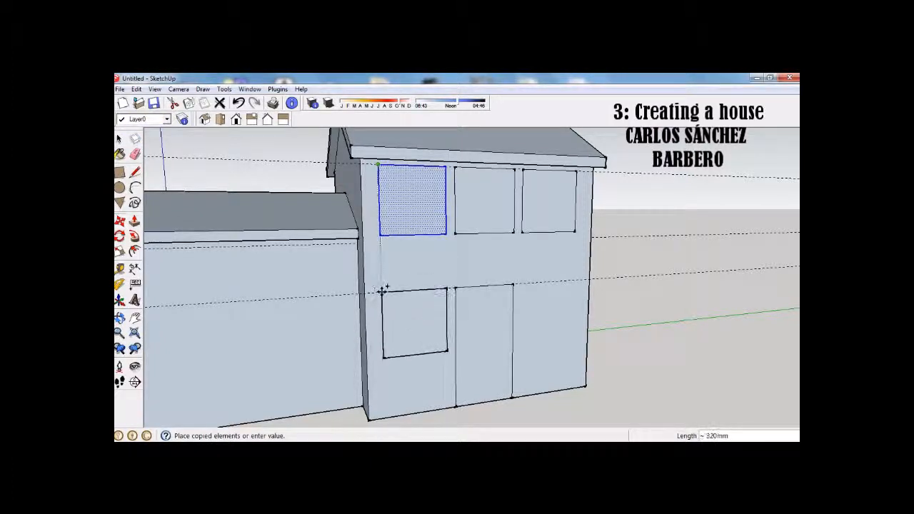
click(382, 289)
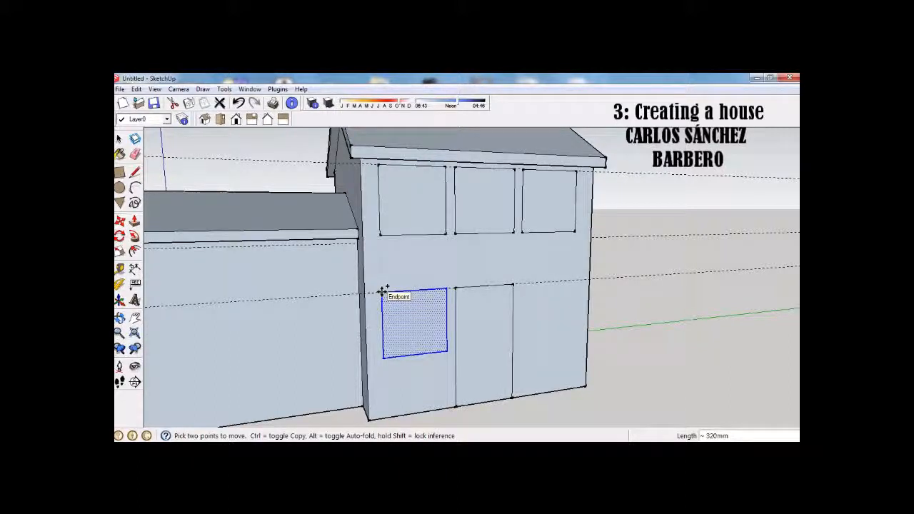
Step: Copy the lower window 400 mm along the guide to the other side of the door
key(ctrl)
click(383, 292)
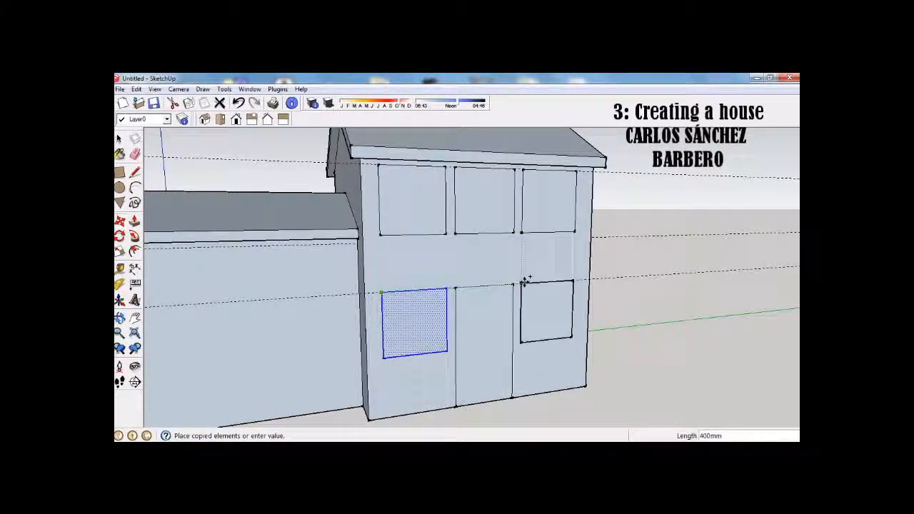
click(521, 282)
key(Escape)
Step: Erase the door-height guide and the upper window guide on the large block's side wall
middle_drag(282, 337, 433, 320)
click(135, 155)
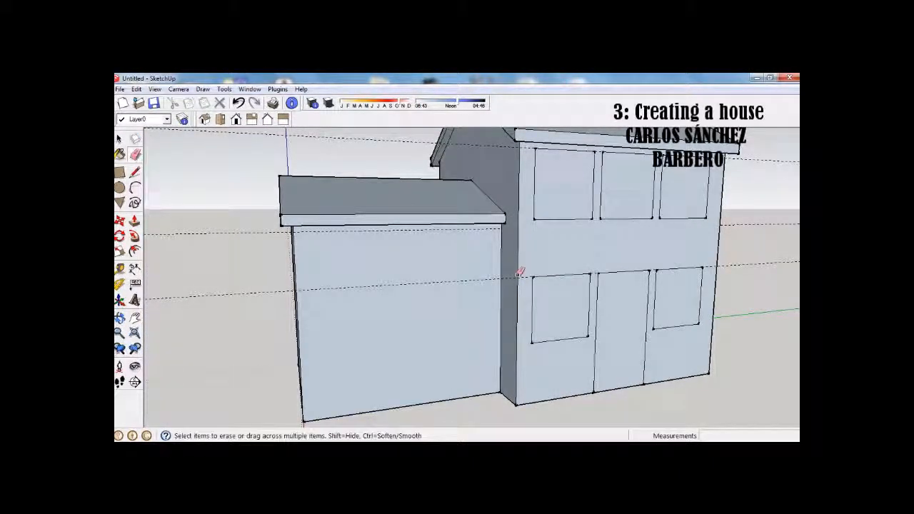
click(525, 275)
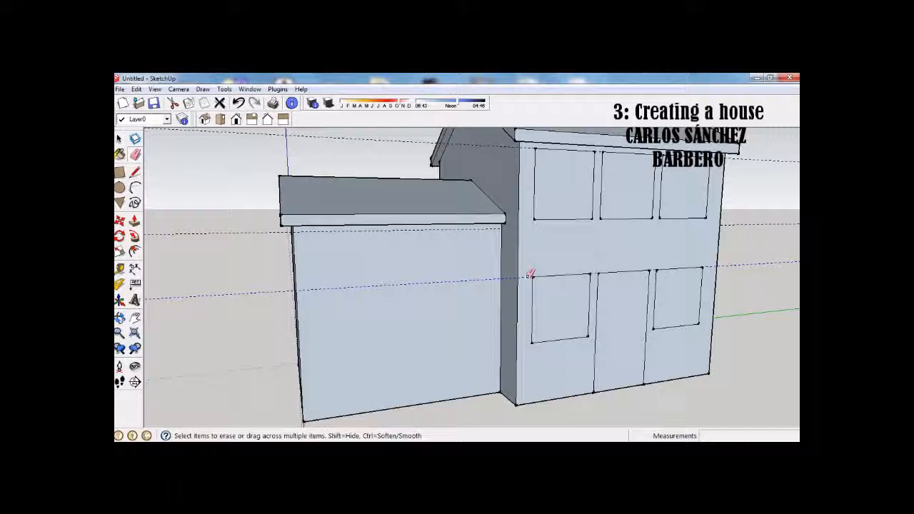
click(527, 147)
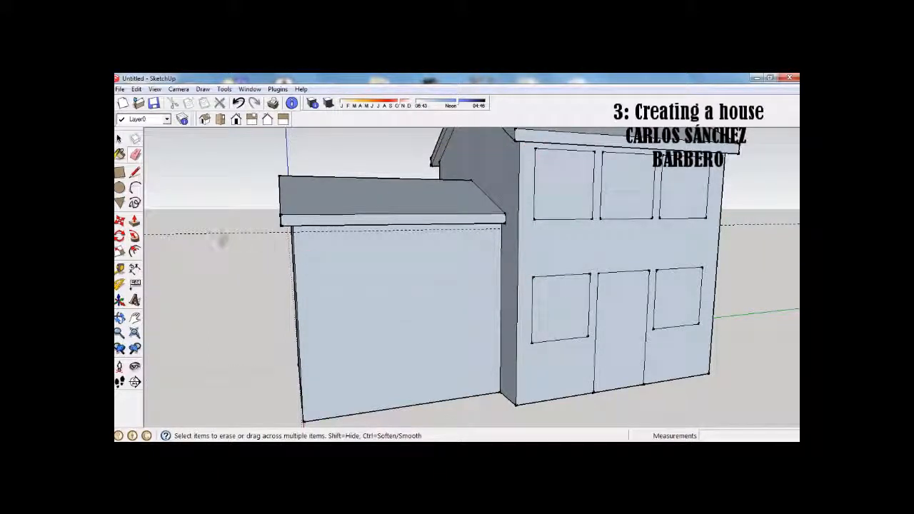
Step: Draw a 340 by 175 mm window rectangle on the small block's side wall, hanging from the guide line
click(120, 172)
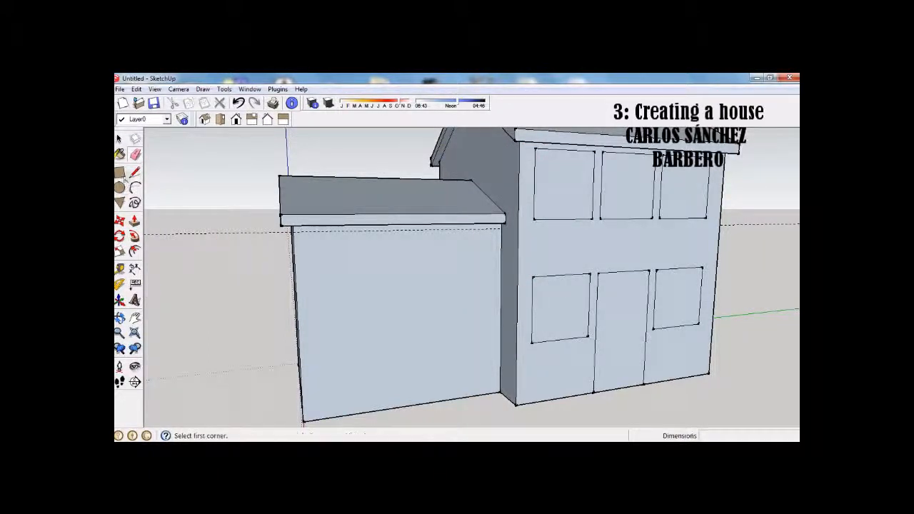
click(329, 230)
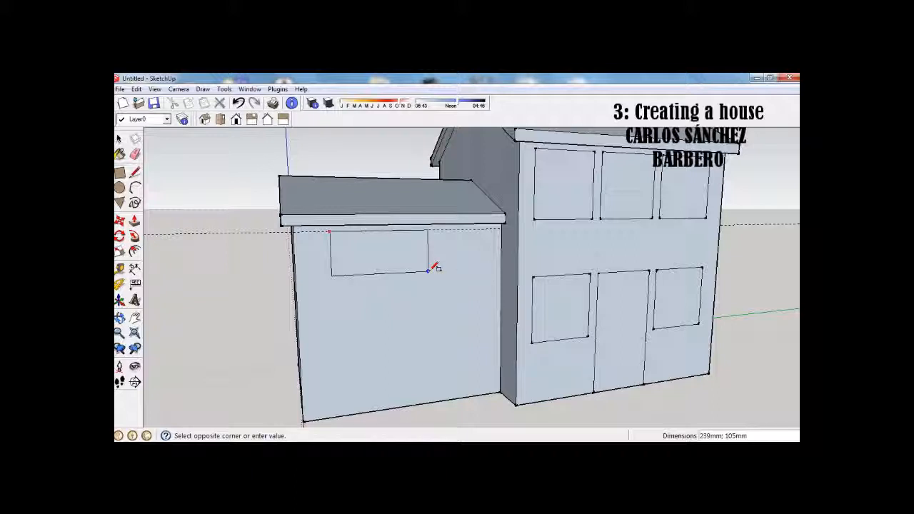
text(3)
text(40; 175)
key(Return)
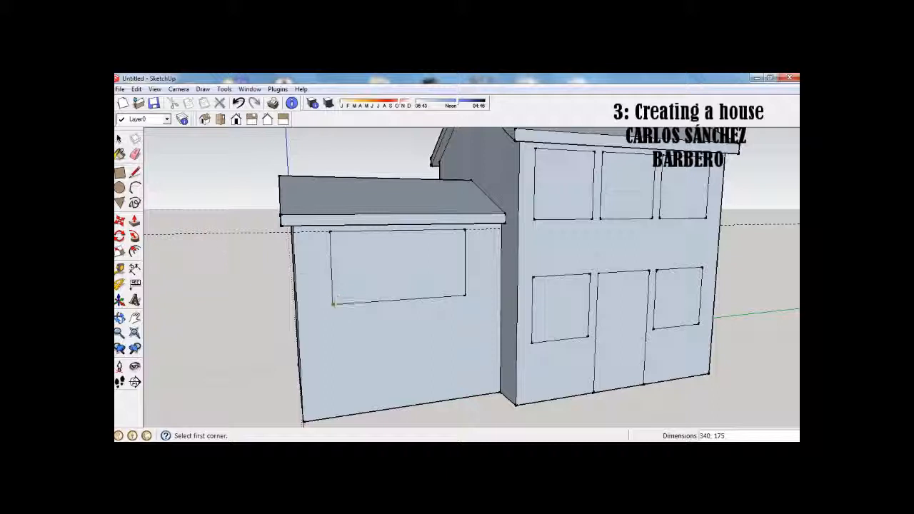
Step: Push the lower window nearest the small block in about 21 mm, and the door and other lower window about 24 mm
key(p)
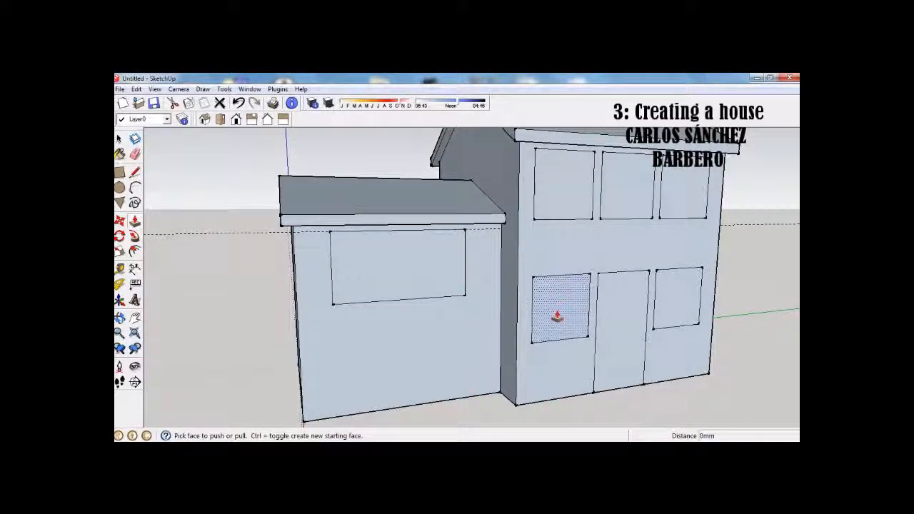
drag(557, 316, 551, 313)
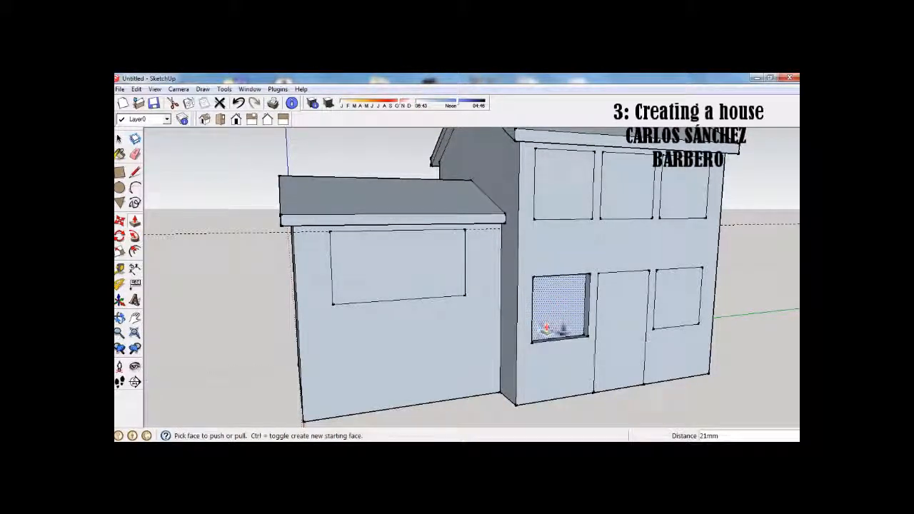
drag(623, 326, 622, 300)
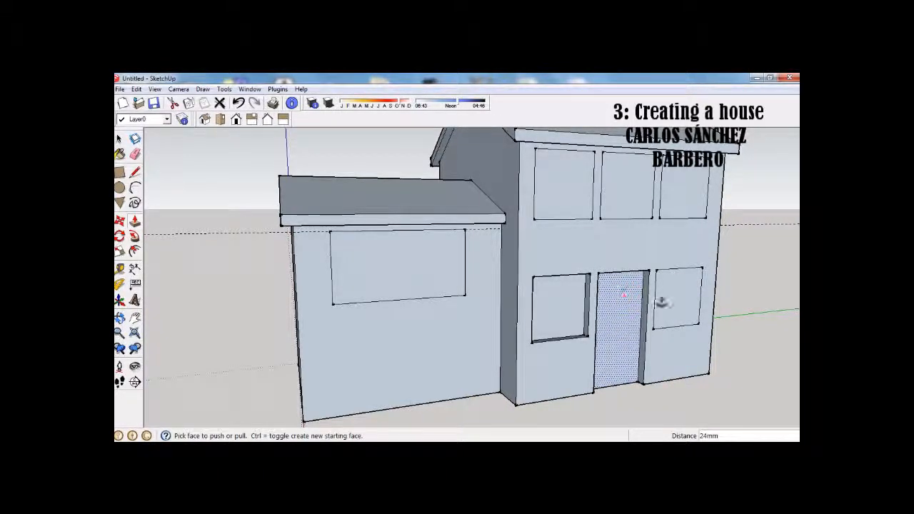
double_click(668, 302)
drag(688, 200, 658, 211)
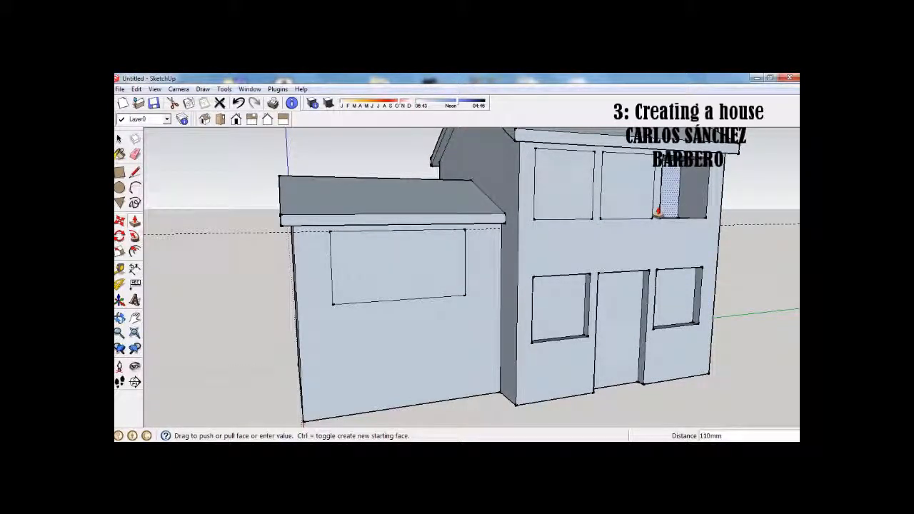
key(Escape)
double_click(690, 205)
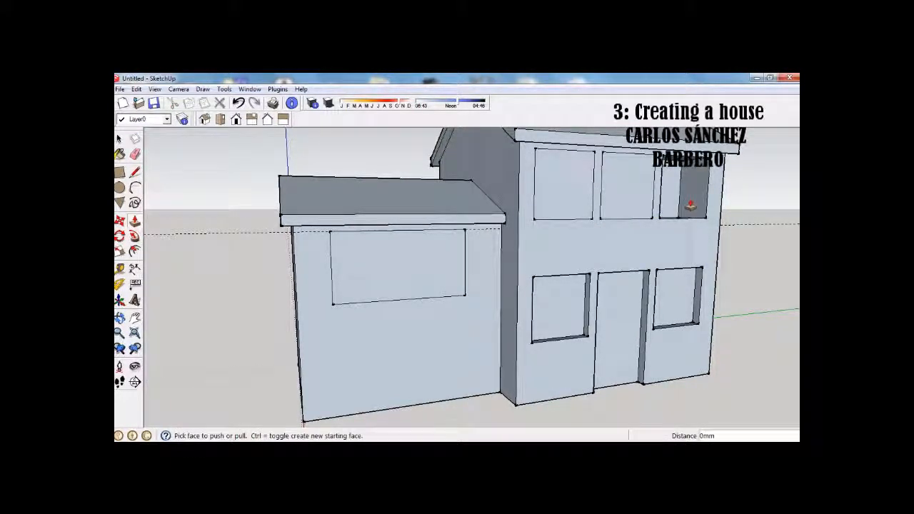
Step: Recess the large block's three upper windows into the wall, about as deep as the lower openings
click(687, 202)
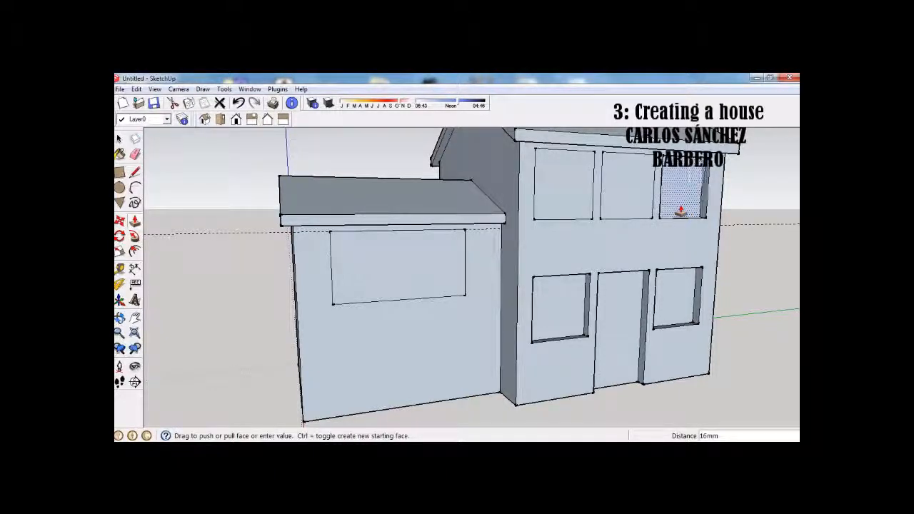
click(679, 210)
click(624, 212)
click(617, 211)
click(577, 210)
click(582, 214)
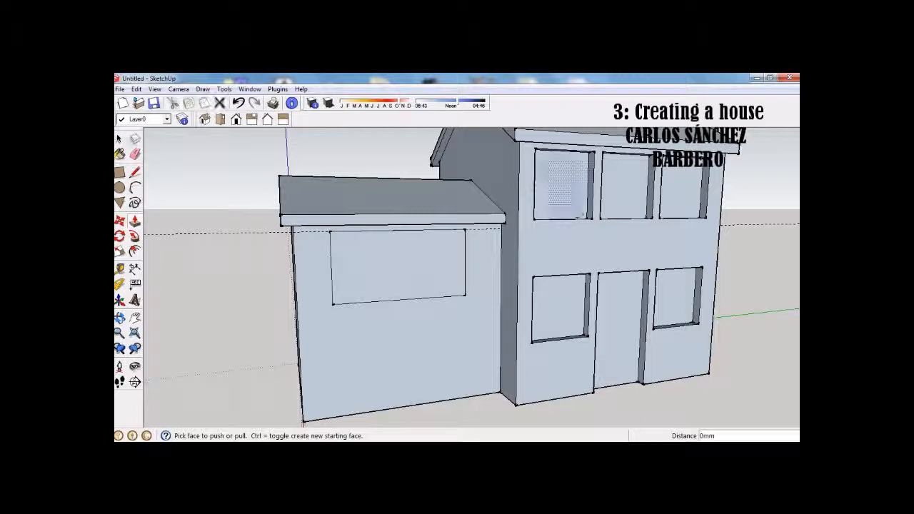
Step: Recess the small block's wide window by the last push distance and erase the remaining guide line above it
double_click(442, 267)
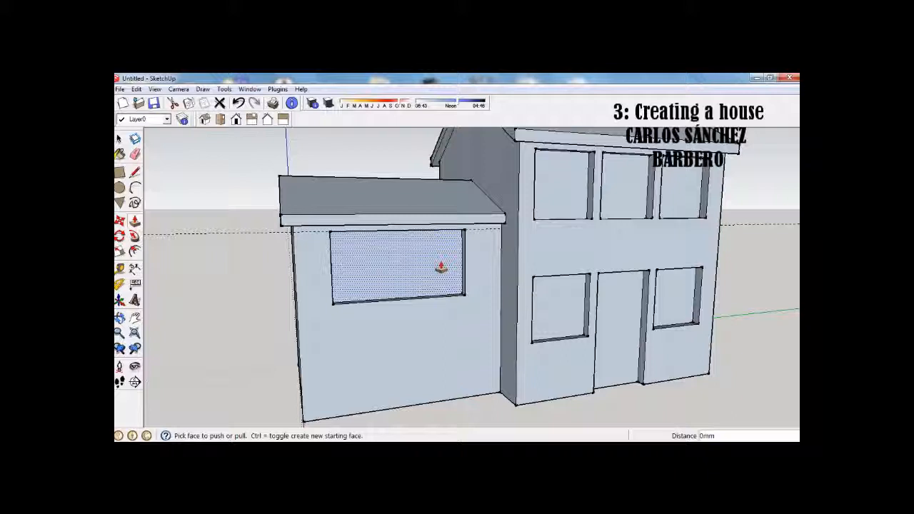
key(e)
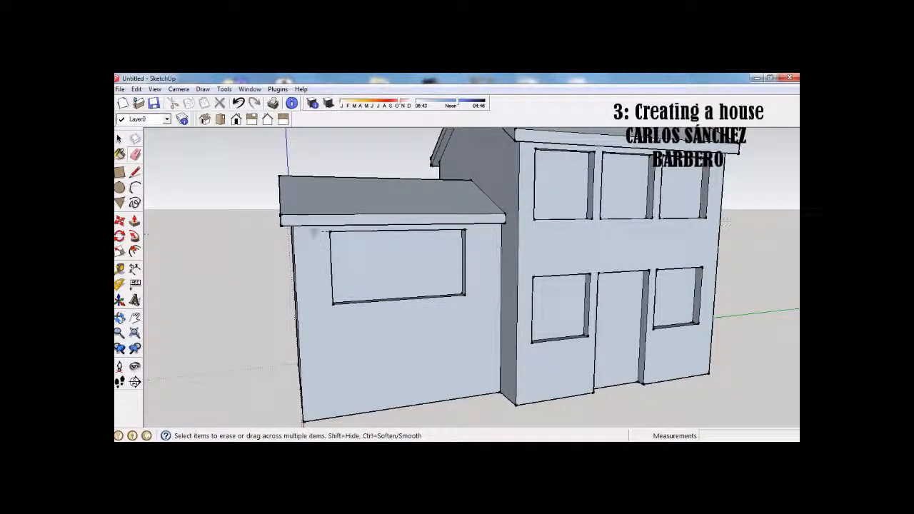
Step: Draw a 40 mm high horizontal strip across the full width of the large block's front wall, between the upper and lower openings
mouse_move(534, 294)
middle_down()
mouse_move(571, 298)
mouse_move(464, 305)
mouse_move(299, 290)
mouse_move(544, 307)
middle_up()
scroll(544, 307, up, 3)
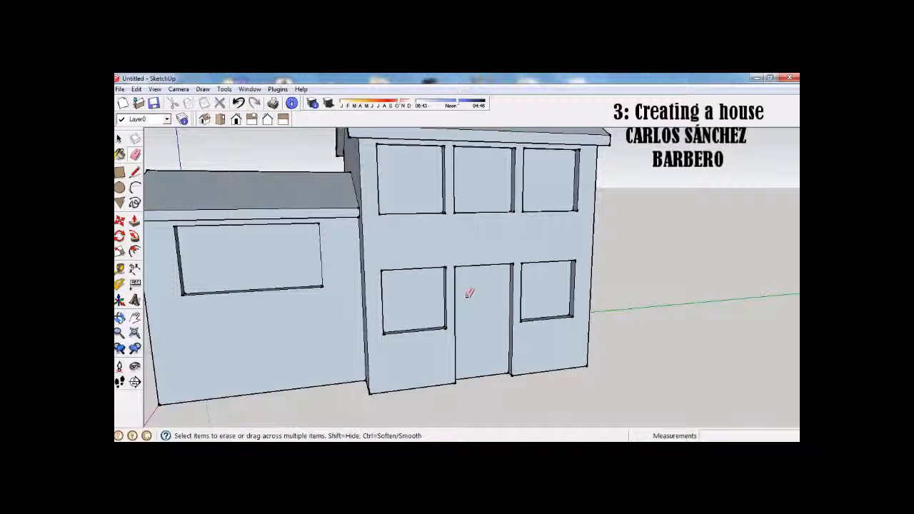
scroll(469, 290, up, 2)
middle_drag(469, 290, 378, 223)
key(r)
click(337, 217)
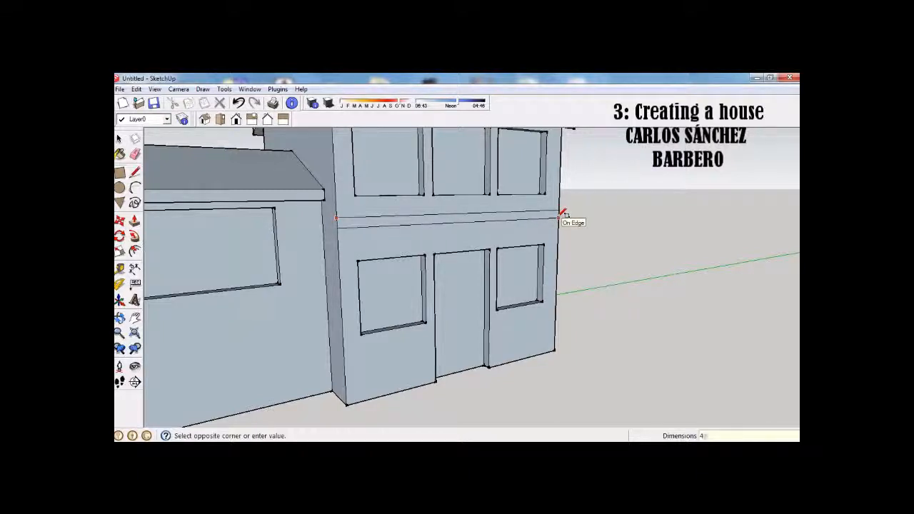
key(Return)
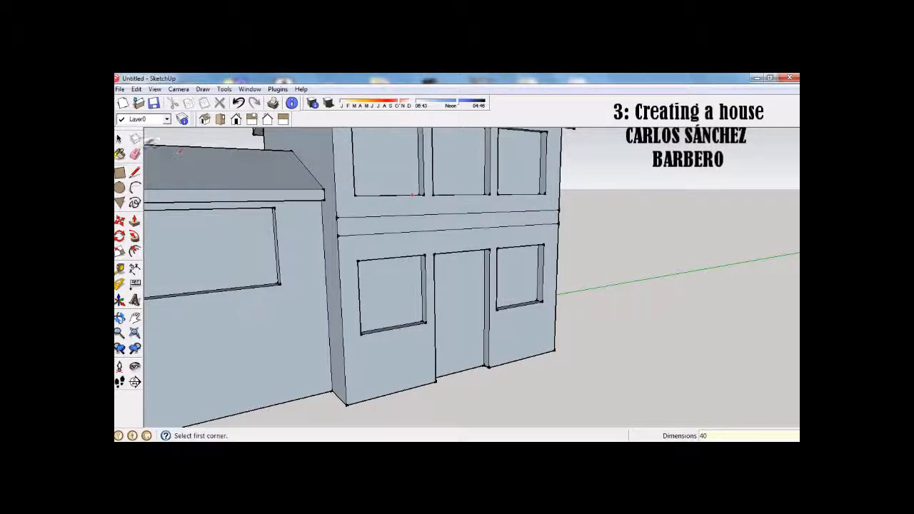
Step: Try to pull the strip out from the front wall with a distance of -400 mm
click(135, 221)
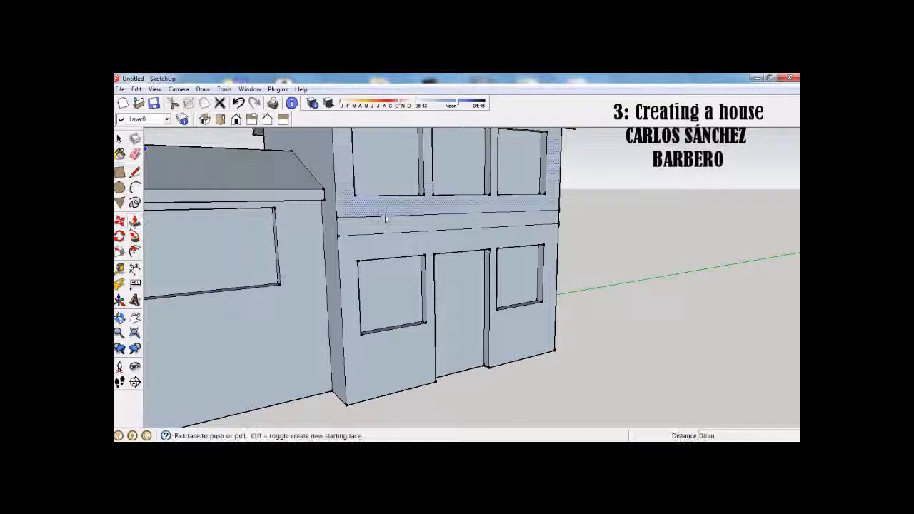
click(386, 231)
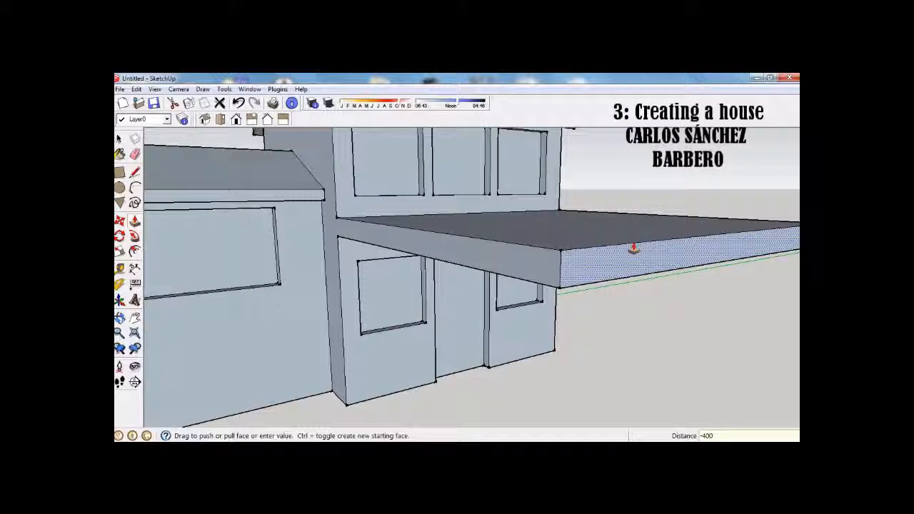
text(-400)
key(Return)
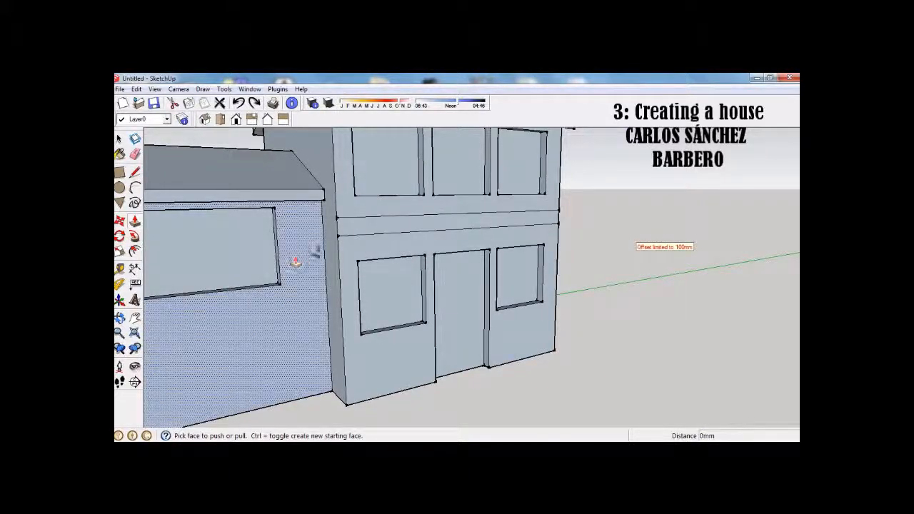
Step: Pull the strip 400 mm out from the front wall to form a porch canopy
click(364, 231)
text(40)
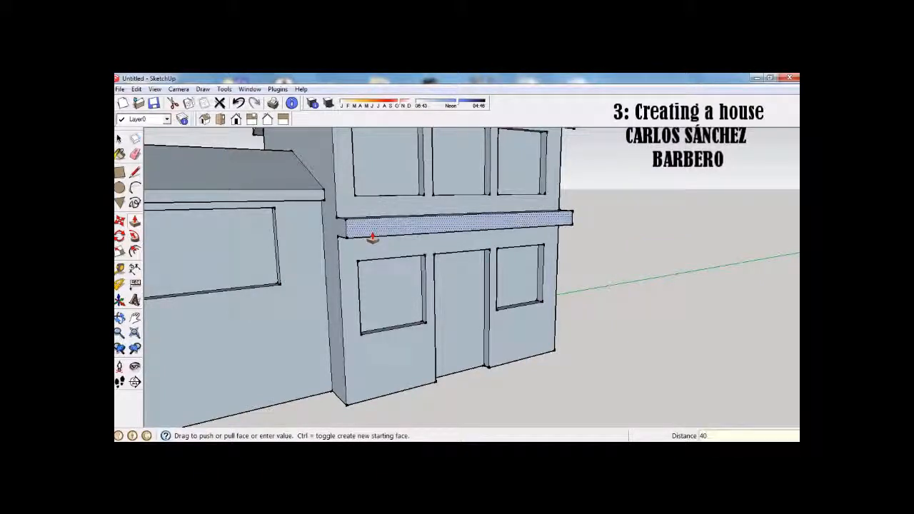
text(0)
key(Return)
middle_drag(372, 238, 455, 253)
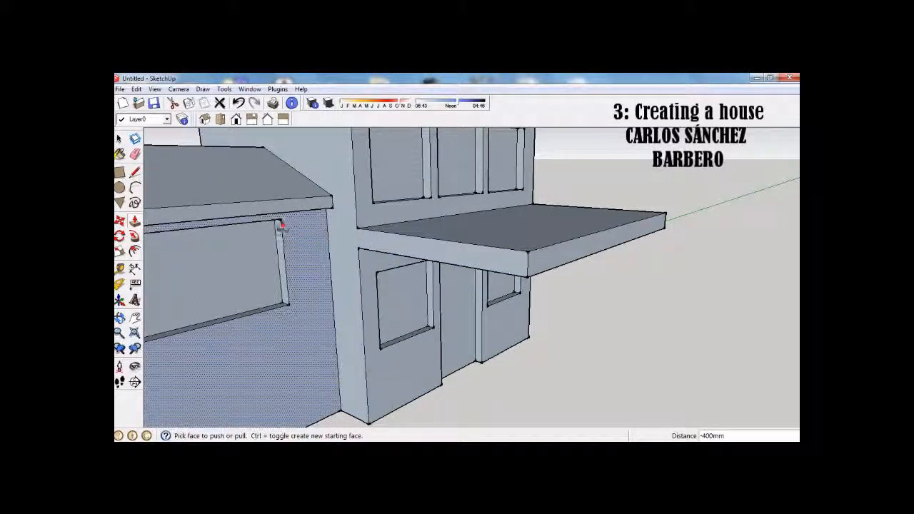
Step: Move the canopy's upper front edge straight down 30 mm so its top slopes away from the wall
click(119, 221)
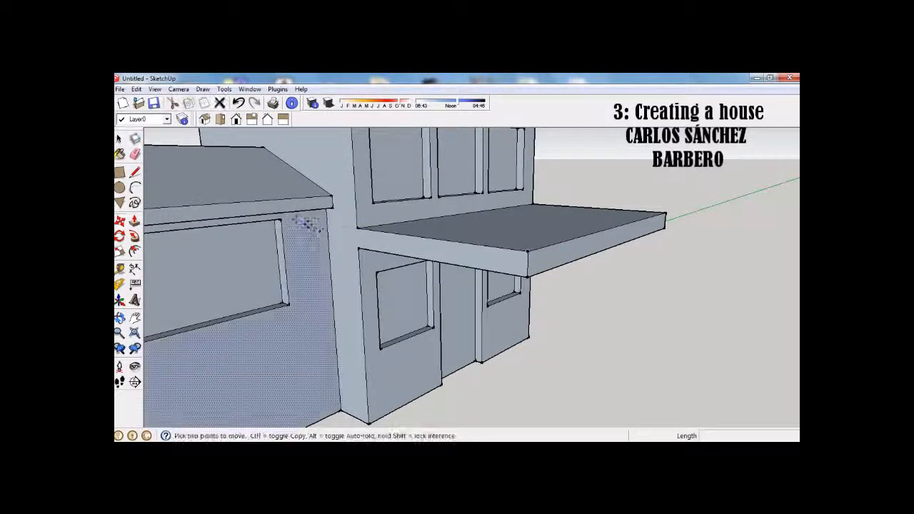
click(120, 139)
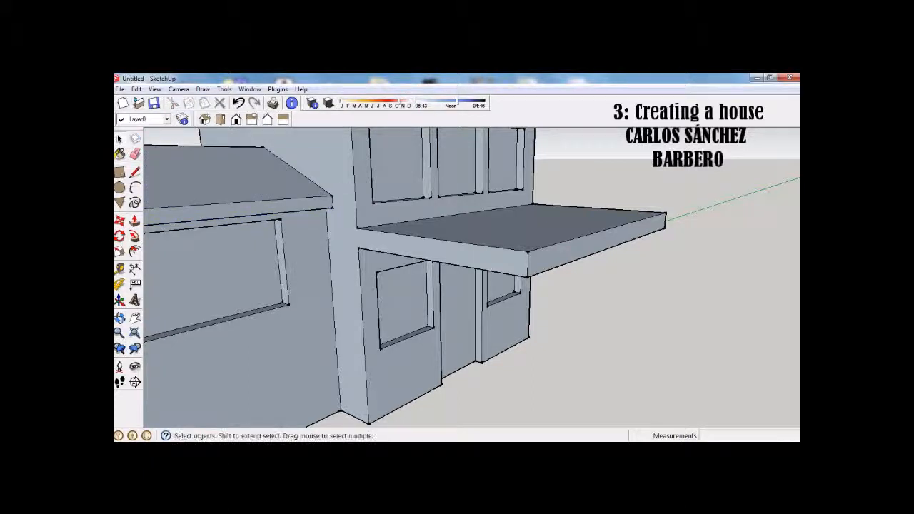
click(577, 239)
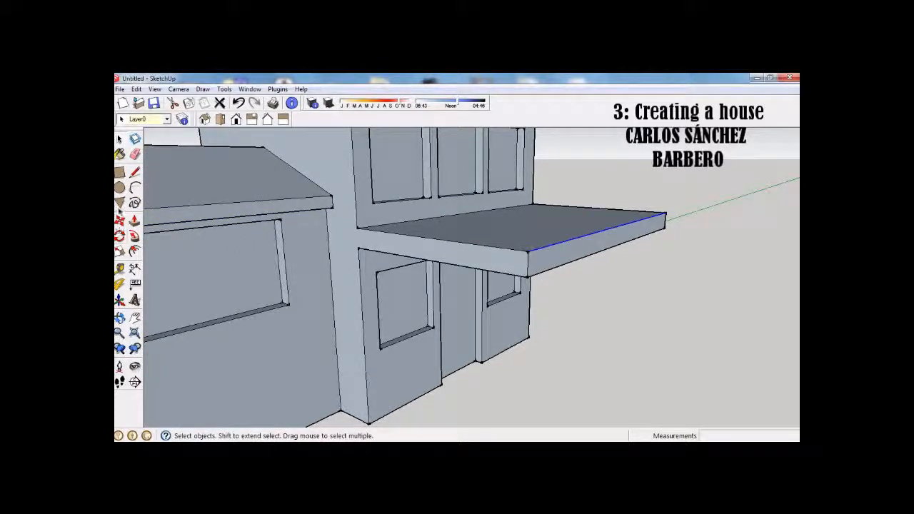
click(119, 220)
click(531, 252)
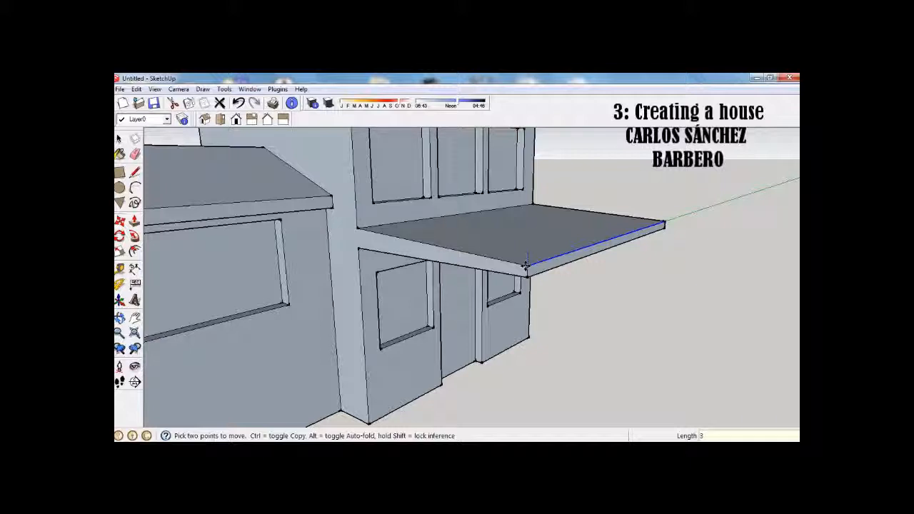
text(0)
key(Return)
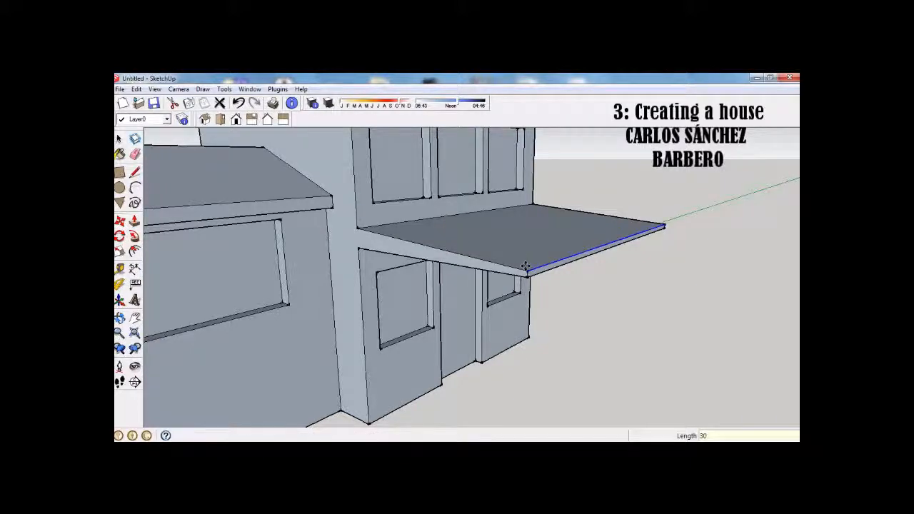
Step: Try to draw a 20 by 20 mm square at the canopy's outer corner beside the small block
middle_drag(584, 324, 576, 226)
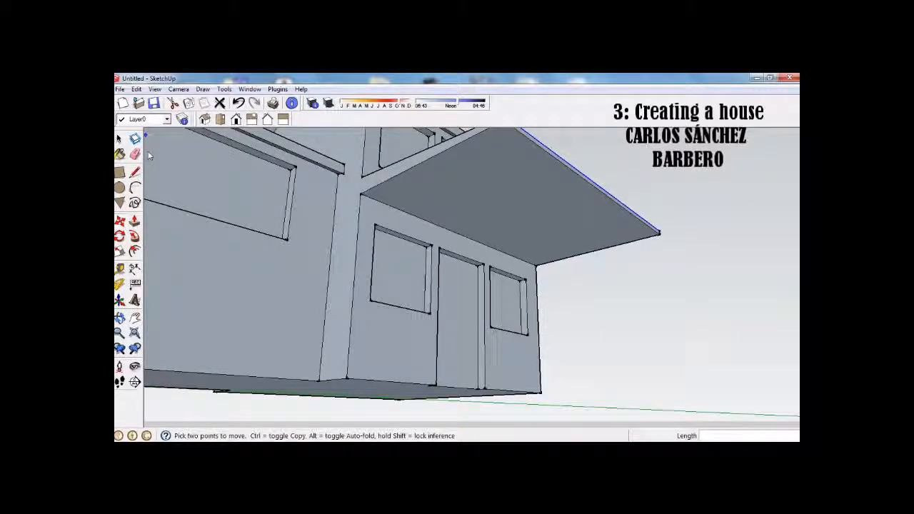
click(119, 172)
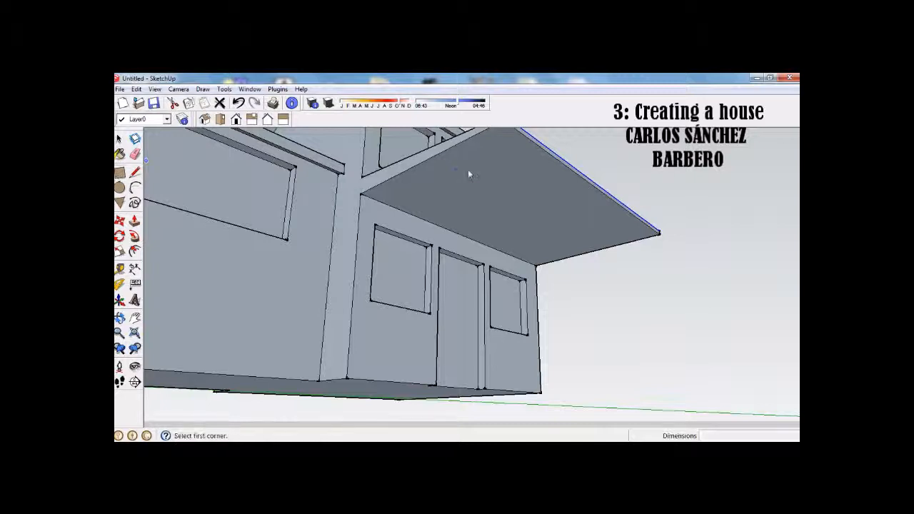
middle_drag(500, 159, 490, 200)
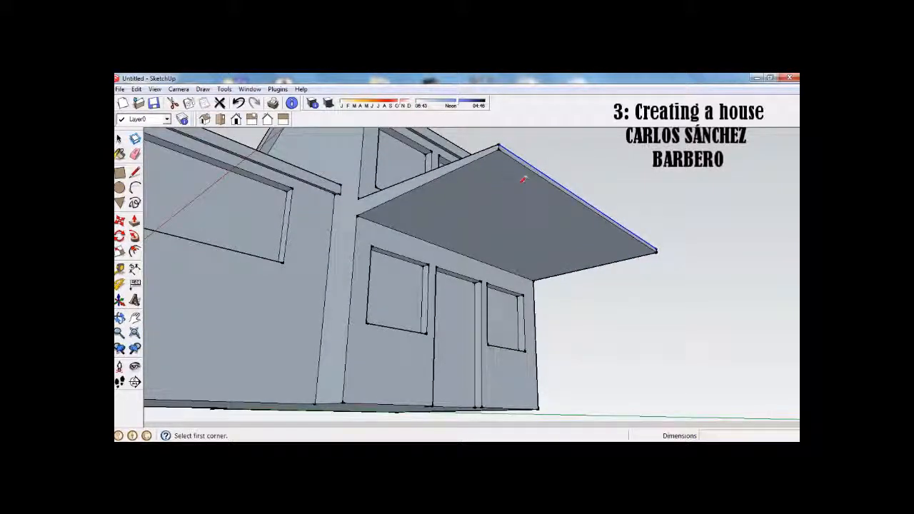
click(500, 148)
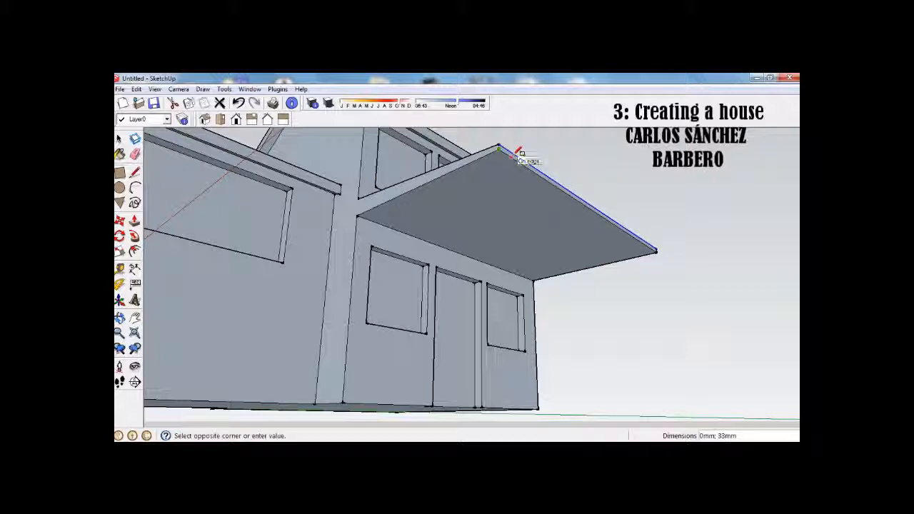
text(20;20)
key(Return)
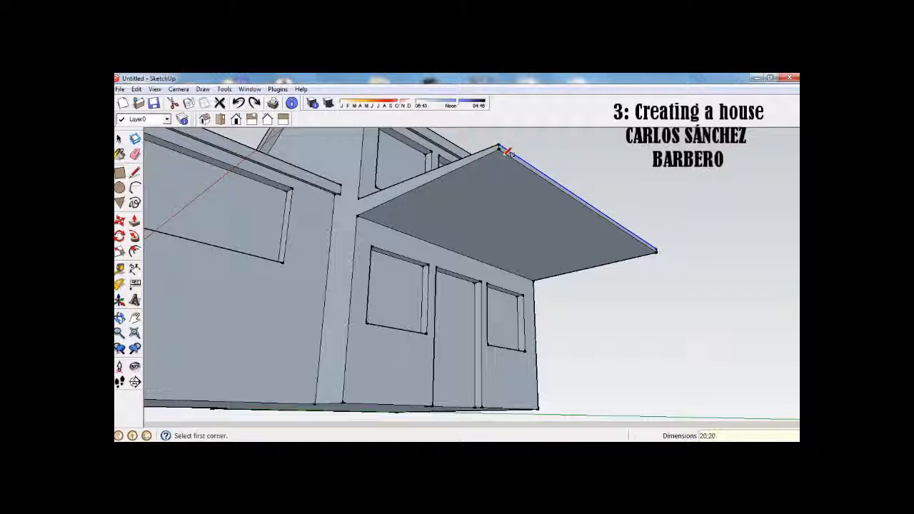
click(505, 149)
text(20)
key(Return)
Step: Draw a small square on the canopy's underside at the outer corner beside the small block
scroll(505, 151, up, 2)
click(504, 138)
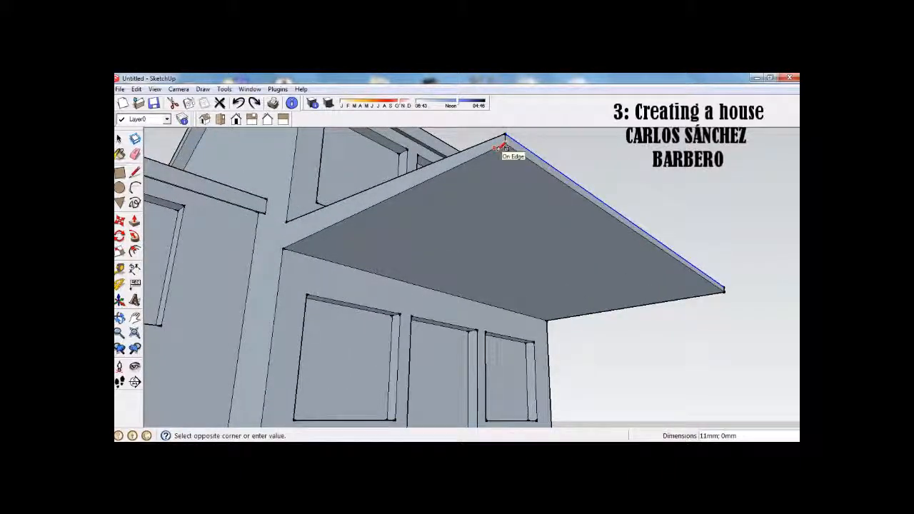
middle_drag(524, 150, 498, 166)
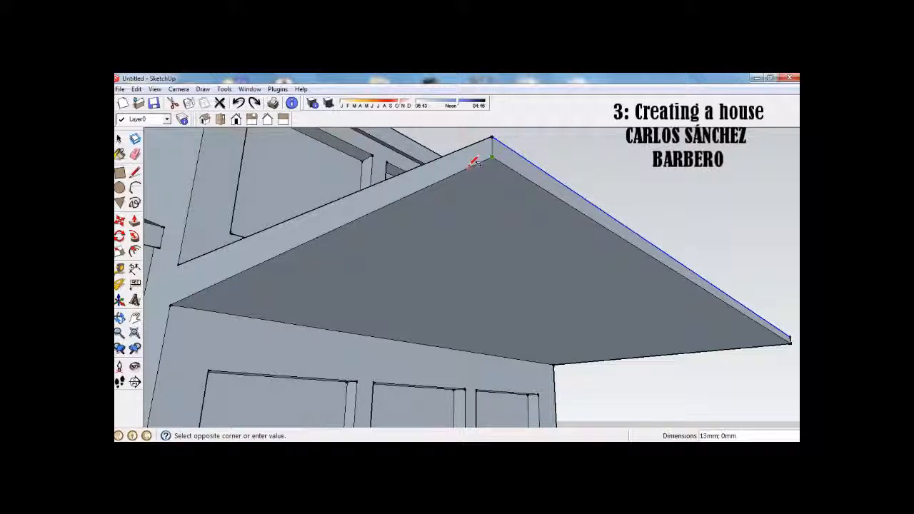
click(473, 165)
middle_drag(481, 171, 479, 190)
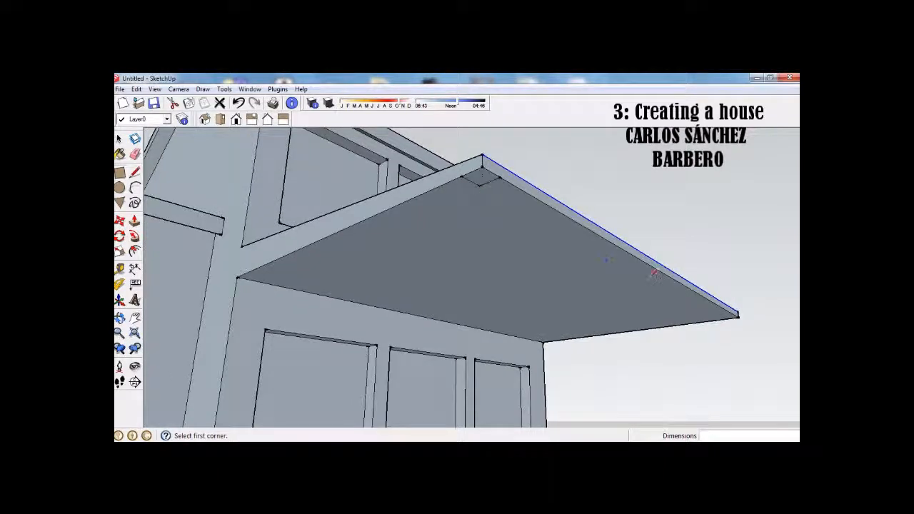
Step: Draw a 20 by 20 mm square on the canopy's underside at the outer corner away from the small block
middle_drag(664, 281, 608, 264)
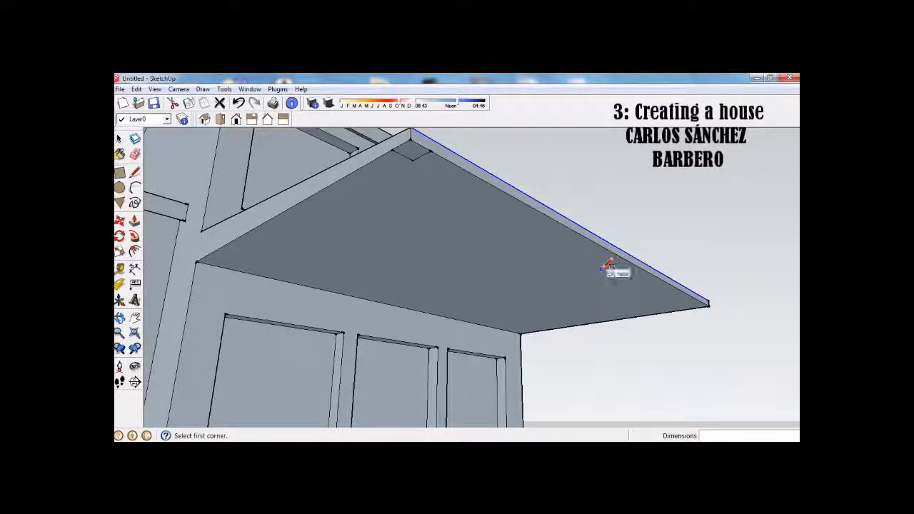
shift+middle_drag(663, 291, 530, 213)
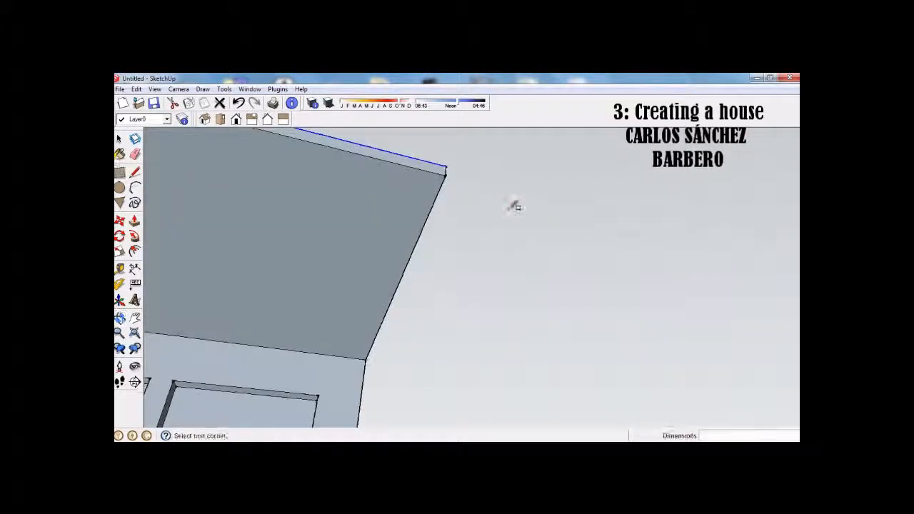
click(446, 172)
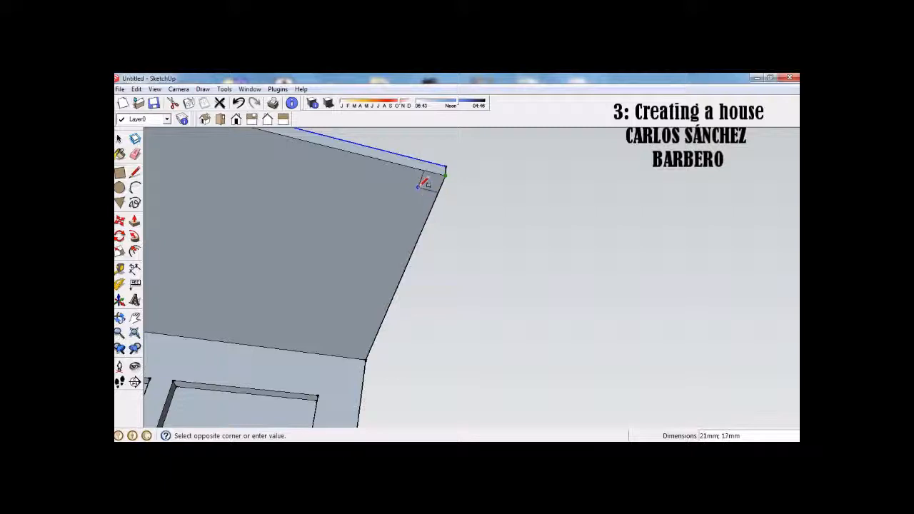
text(20;)
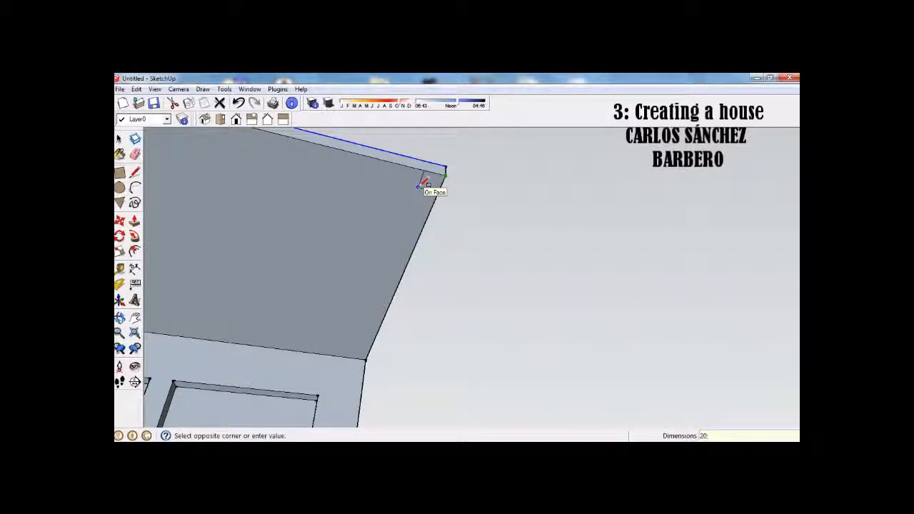
text( 20)
key(Return)
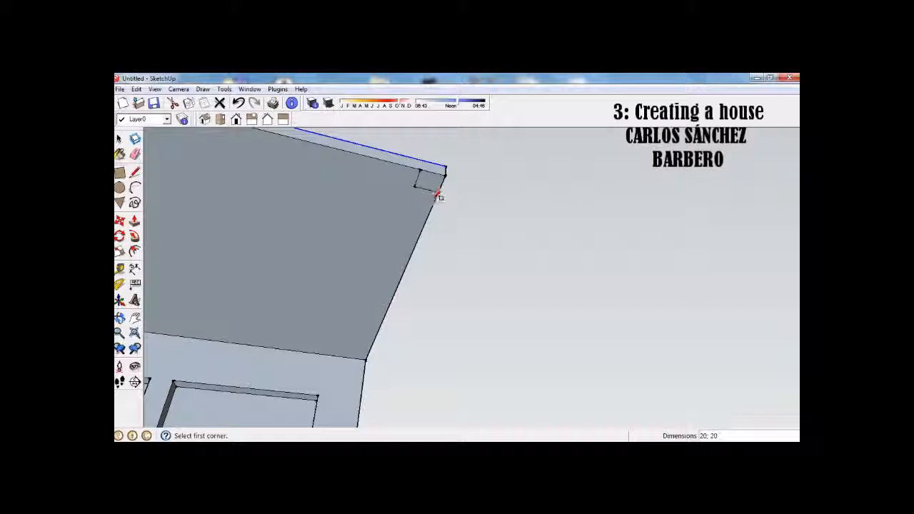
Step: Extrude the square nearest the small block down about 399 mm to the base of the front wall as a canopy post
middle_drag(434, 229, 459, 184)
key(r)
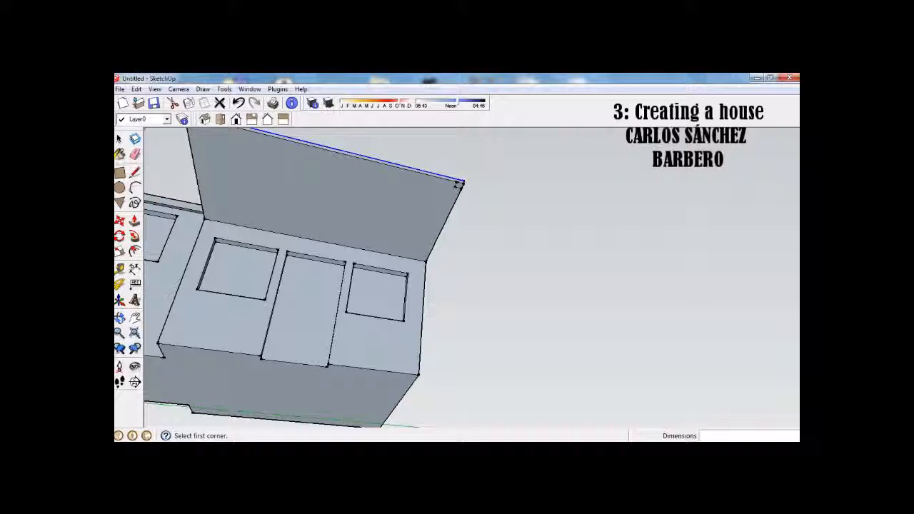
click(134, 221)
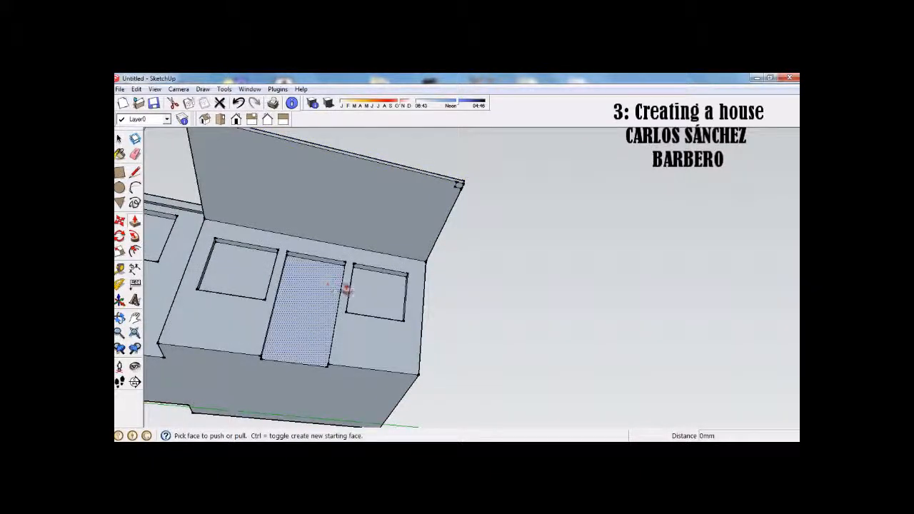
middle_drag(402, 286, 424, 278)
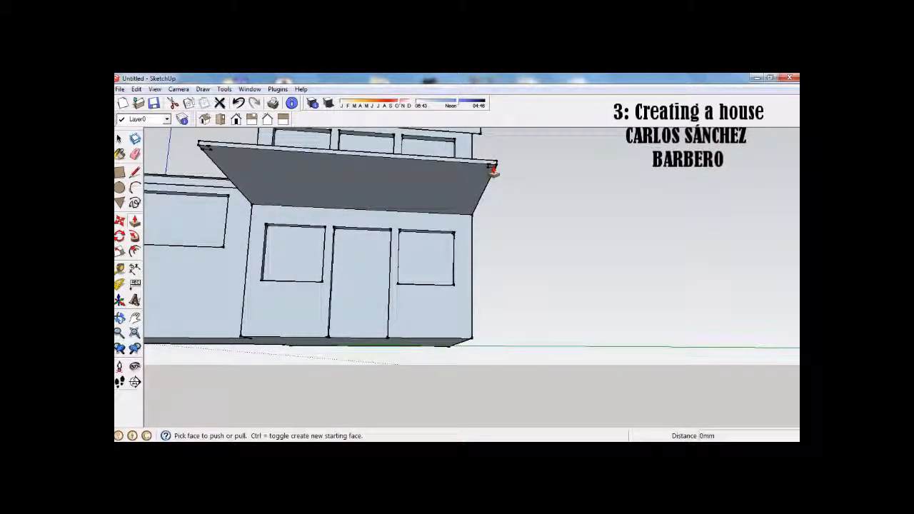
middle_drag(429, 194, 528, 176)
scroll(526, 223, up, 3)
click(520, 159)
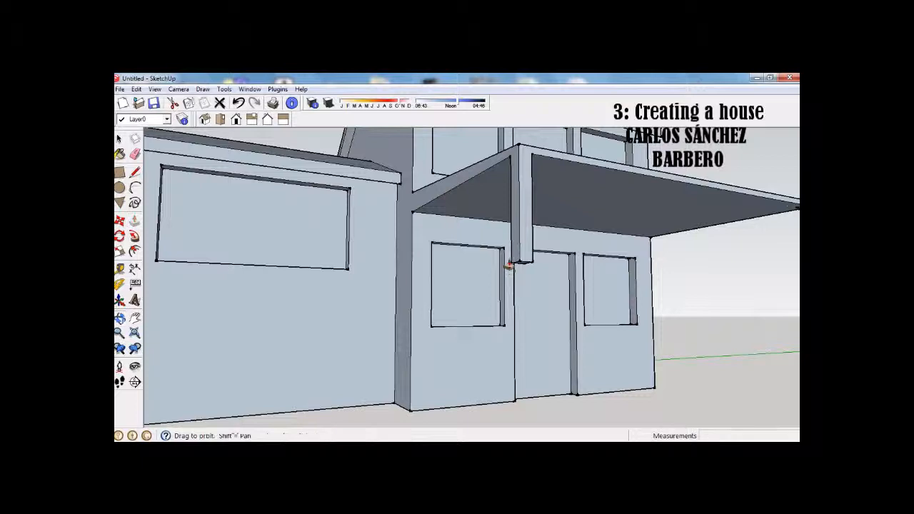
shift+middle_drag(509, 265, 504, 200)
middle_drag(510, 265, 535, 338)
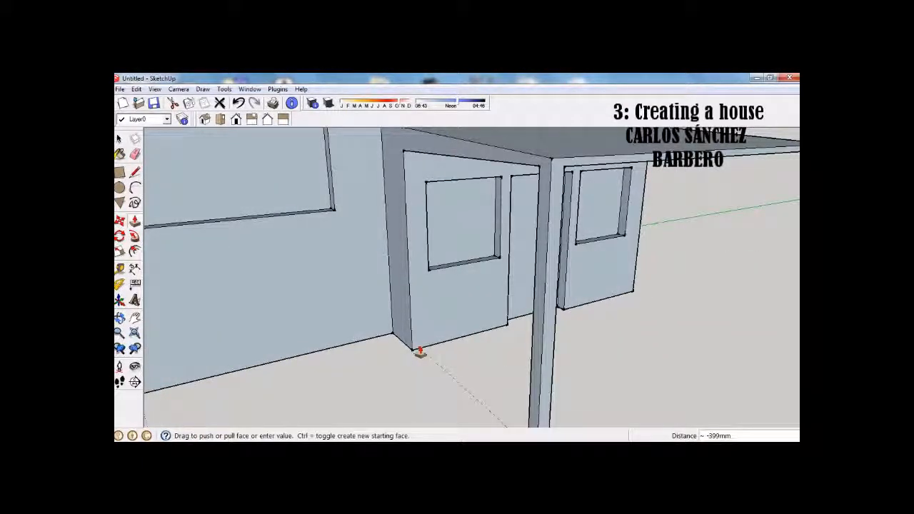
click(420, 351)
middle_drag(417, 351, 412, 256)
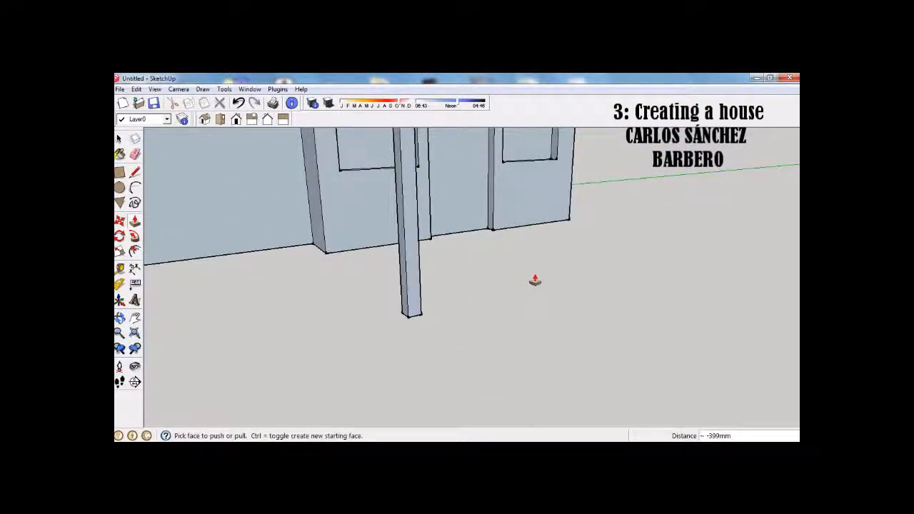
Step: Extrude the square at the canopy's other outer corner down about 399 mm to the wall's base as a second post
middle_drag(647, 247, 371, 218)
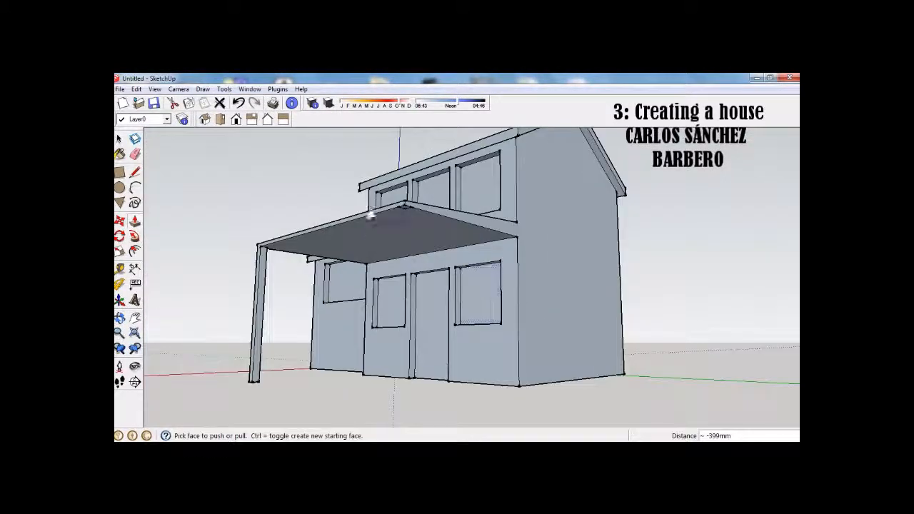
scroll(407, 208, up, 3)
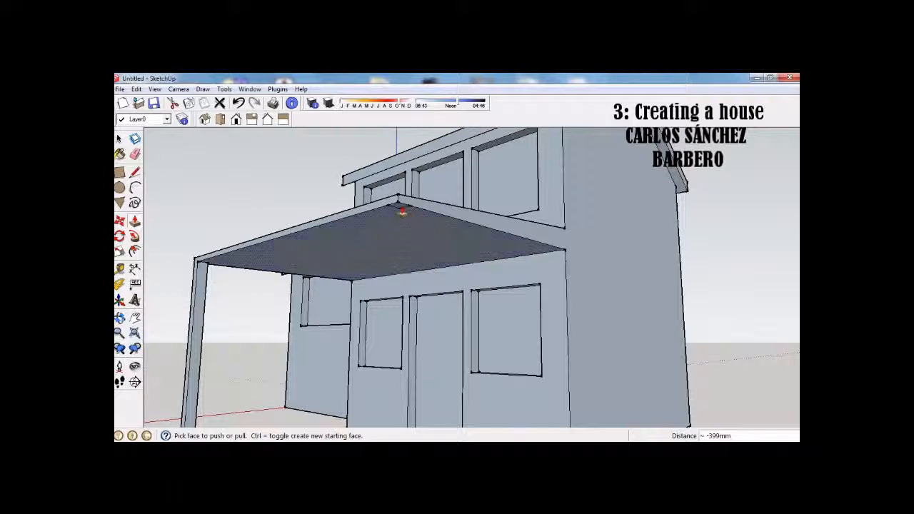
click(400, 205)
middle_drag(400, 215, 403, 325)
click(516, 407)
middle_drag(516, 408, 500, 326)
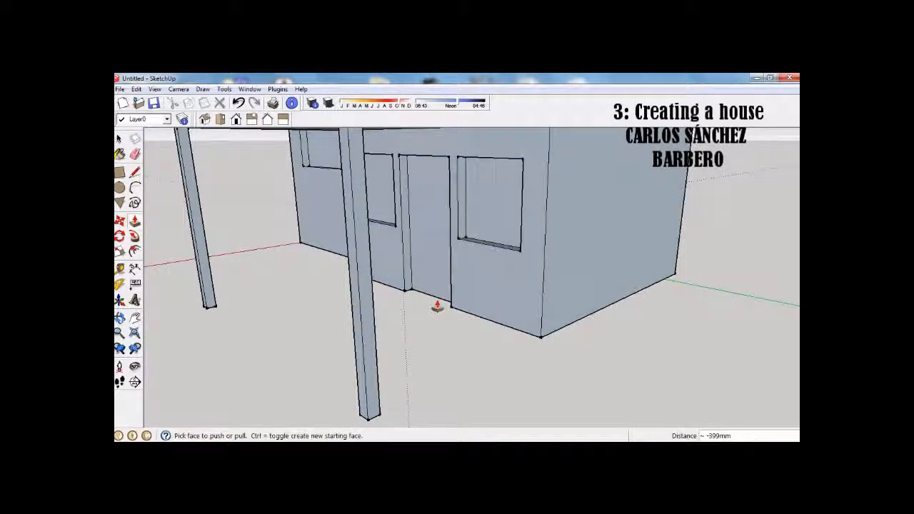
Step: Paint the small block's front wall with the Brick_Antique material from the Brick and Cladding collection
middle_drag(447, 304, 566, 298)
key(b)
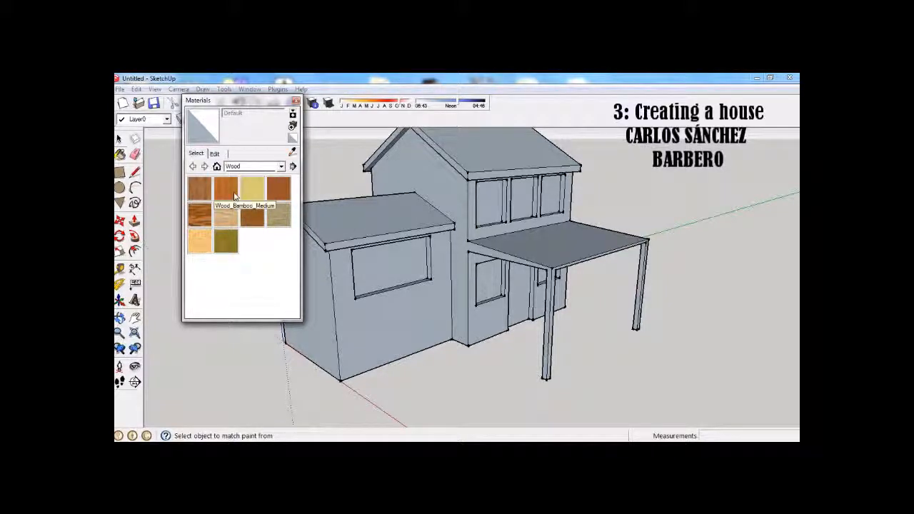
click(282, 166)
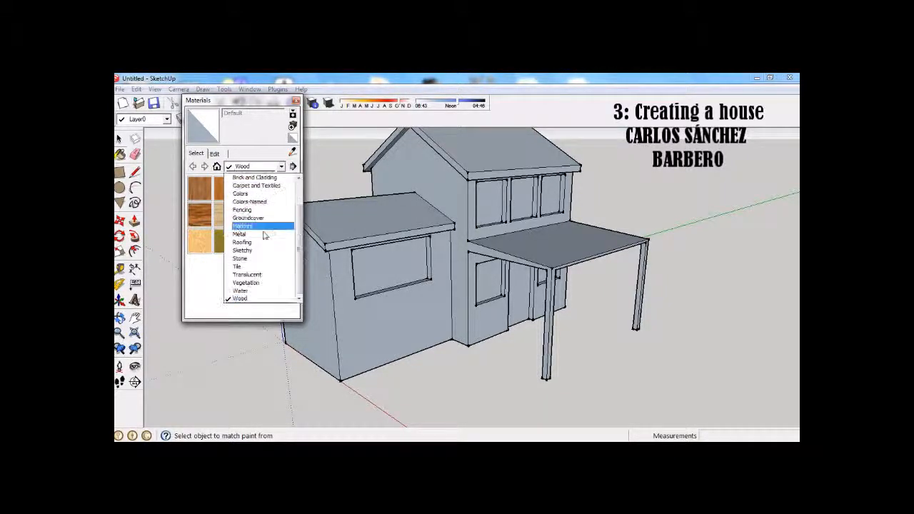
click(269, 178)
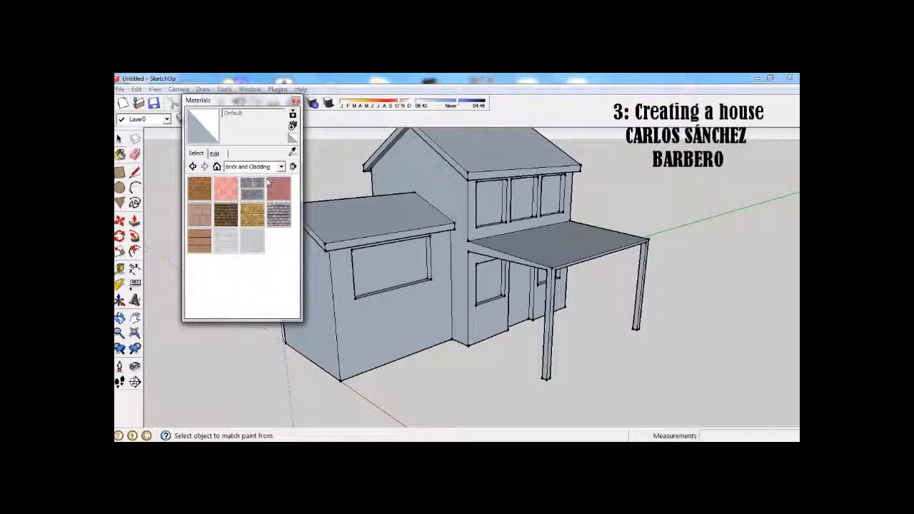
click(210, 193)
click(216, 154)
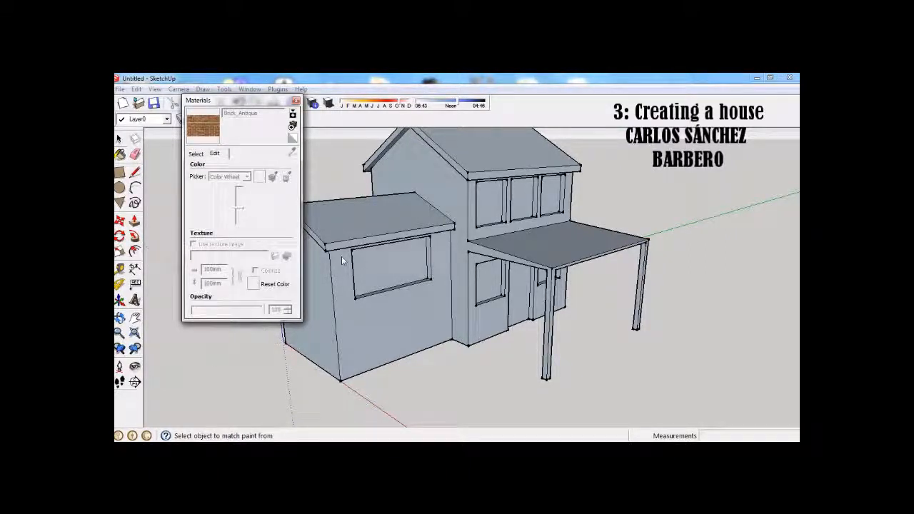
click(405, 305)
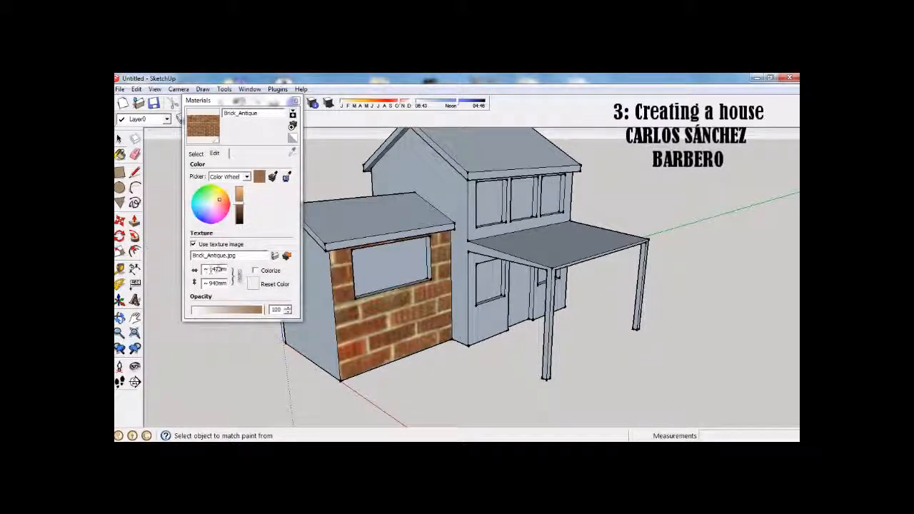
Step: Set the Brick_Antique texture's width to 200 mm
drag(222, 270, 194, 270)
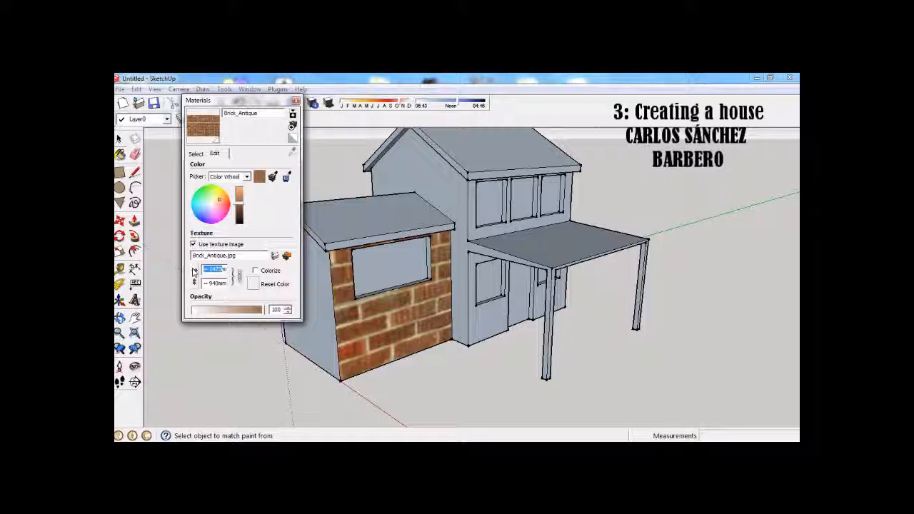
text(200)
key(Return)
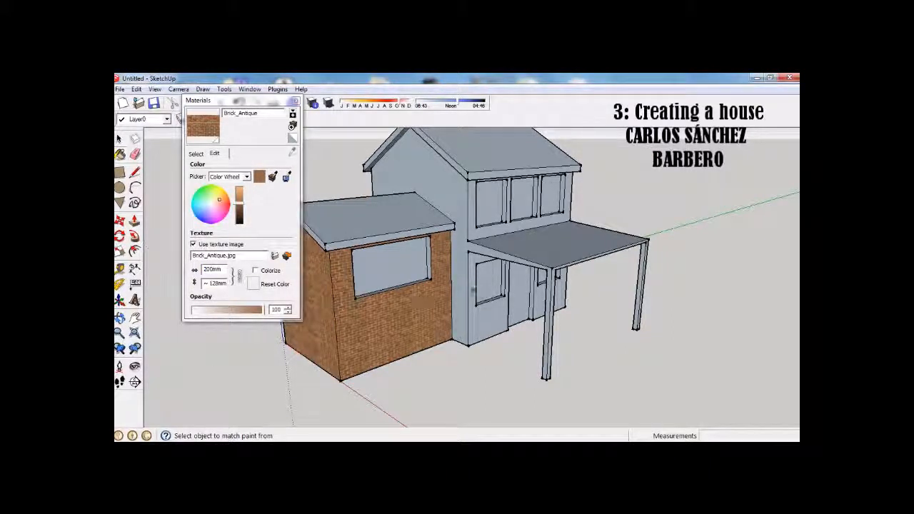
Step: Paint the main block's front and adjoining side walls, the canopy edge and the near post with Brick_Antique
click(467, 286)
click(485, 307)
click(502, 250)
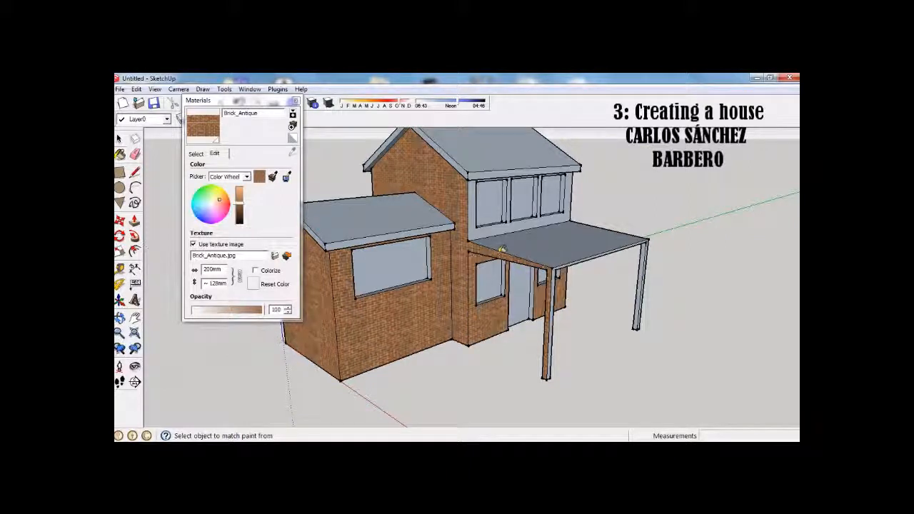
click(481, 225)
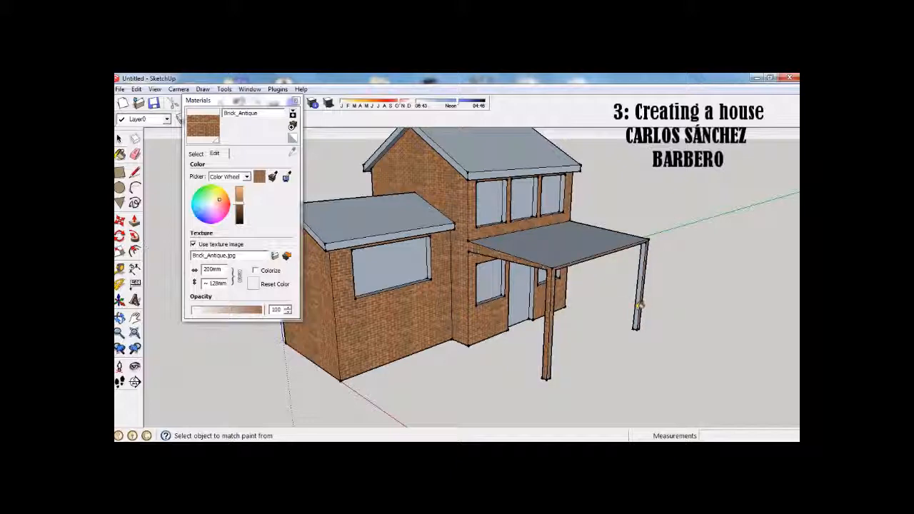
Step: Paint the main block's far gable wall and the remaining canopy edge and post faces with Brick_Antique
middle_drag(729, 300, 563, 303)
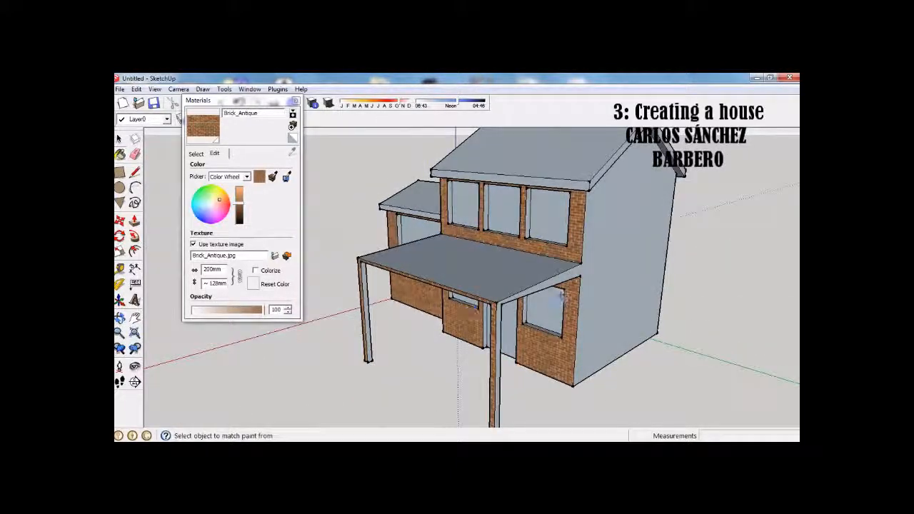
click(561, 280)
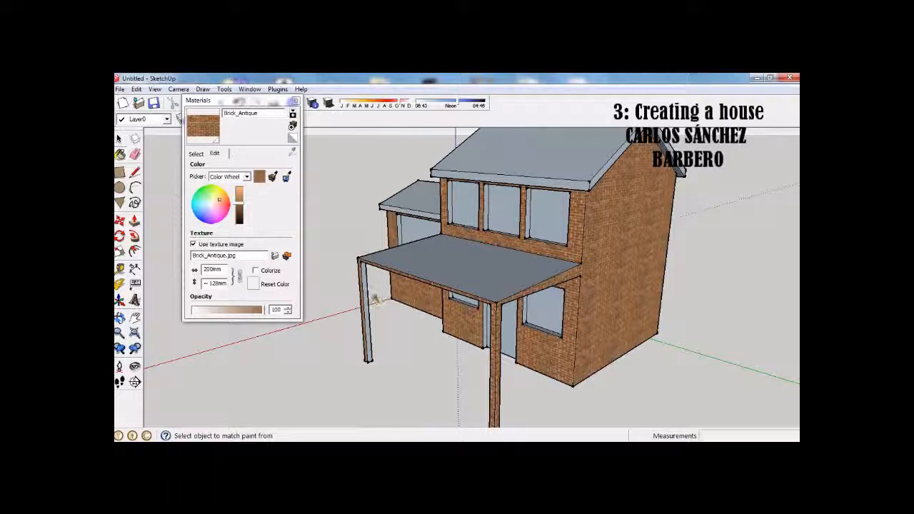
middle_drag(368, 302, 527, 327)
click(527, 326)
Step: Paint the inner side faces and sills of the small block's window and the front windows with Brick_Antique
mouse_move(714, 343)
middle_down()
mouse_move(422, 338)
mouse_move(439, 321)
middle_up()
scroll(439, 320, up, 3)
click(431, 234)
mouse_move(453, 236)
middle_down()
mouse_move(425, 329)
mouse_move(471, 314)
mouse_move(564, 314)
middle_up()
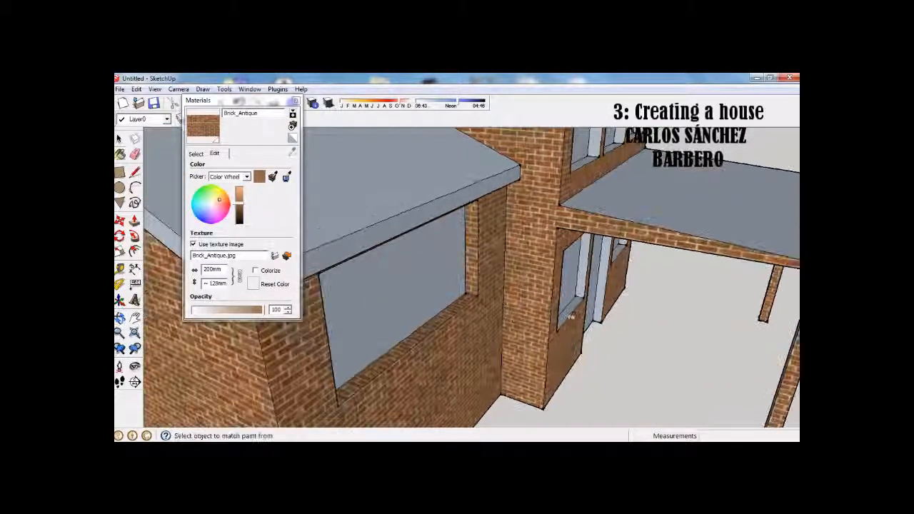
middle_drag(604, 286, 517, 261)
click(500, 230)
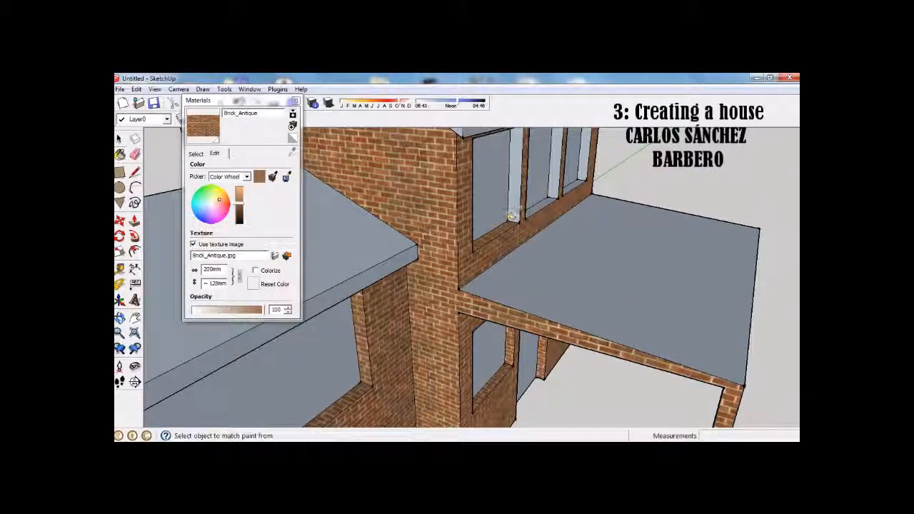
click(514, 171)
Step: Paint the remaining window and door recess faces, the post's bottom face and the canopy's underside with Brick_Antique
middle_drag(638, 169, 343, 150)
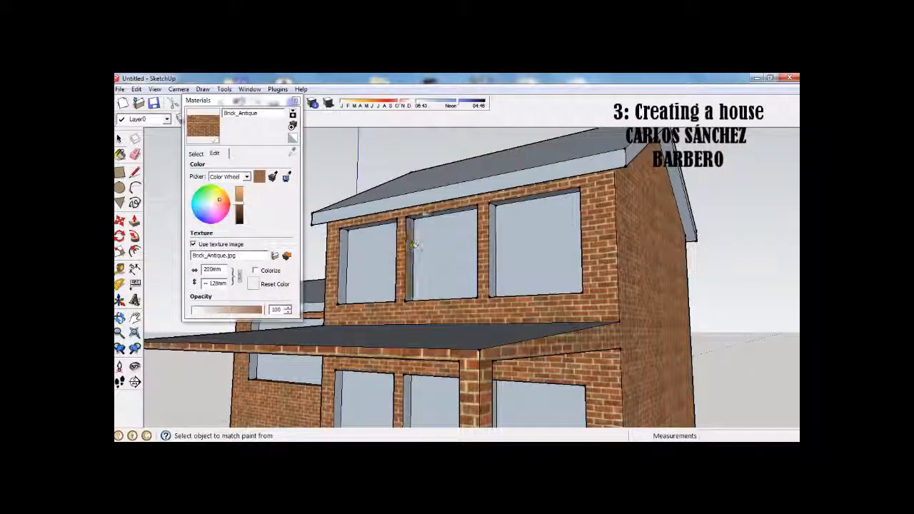
middle_drag(426, 218, 436, 198)
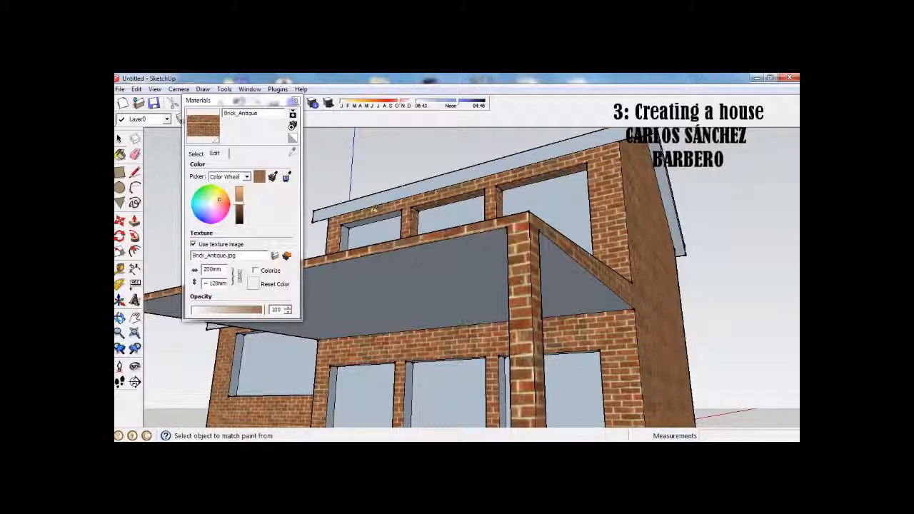
middle_drag(374, 212, 424, 235)
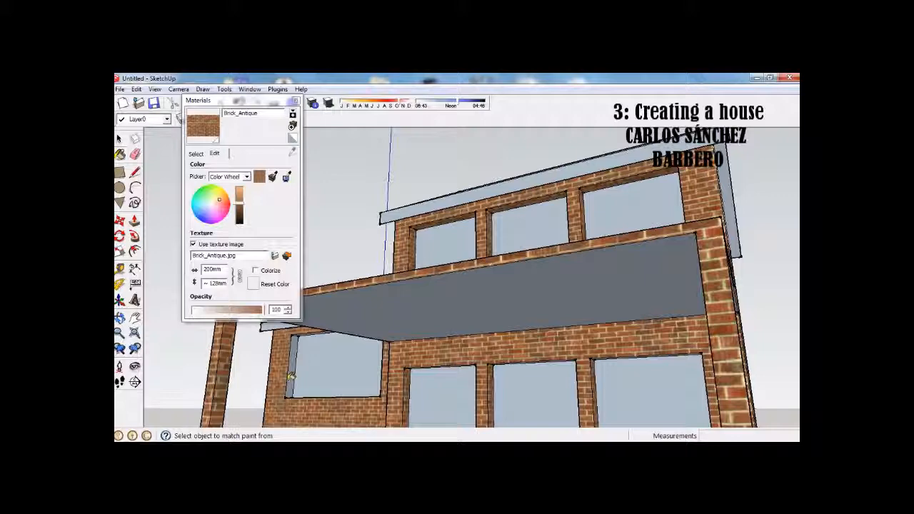
middle_drag(379, 395, 441, 335)
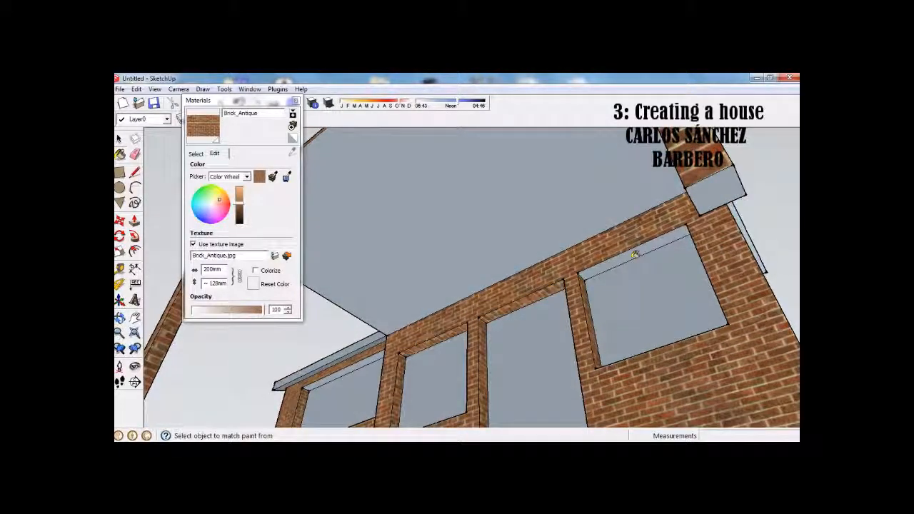
click(645, 247)
click(706, 196)
click(552, 185)
mouse_move(517, 289)
middle_down()
mouse_move(554, 292)
mouse_move(575, 340)
middle_up()
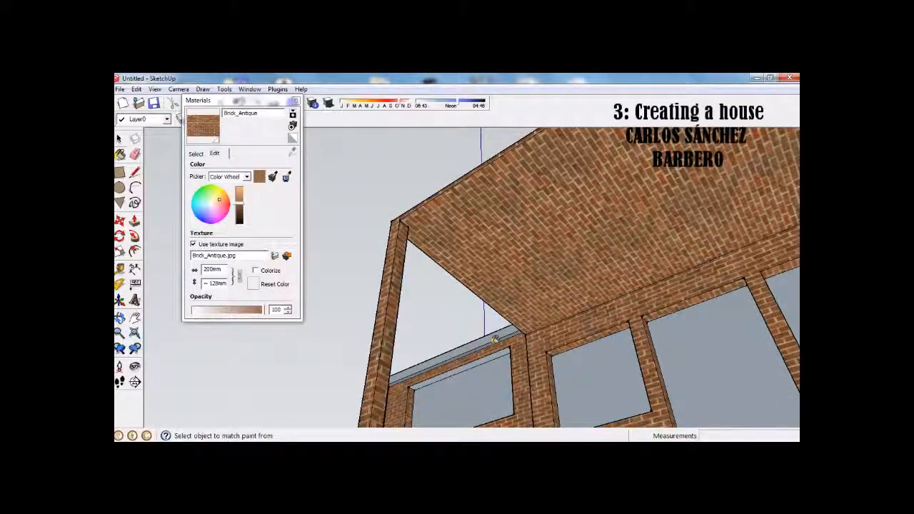
middle_drag(495, 337, 473, 369)
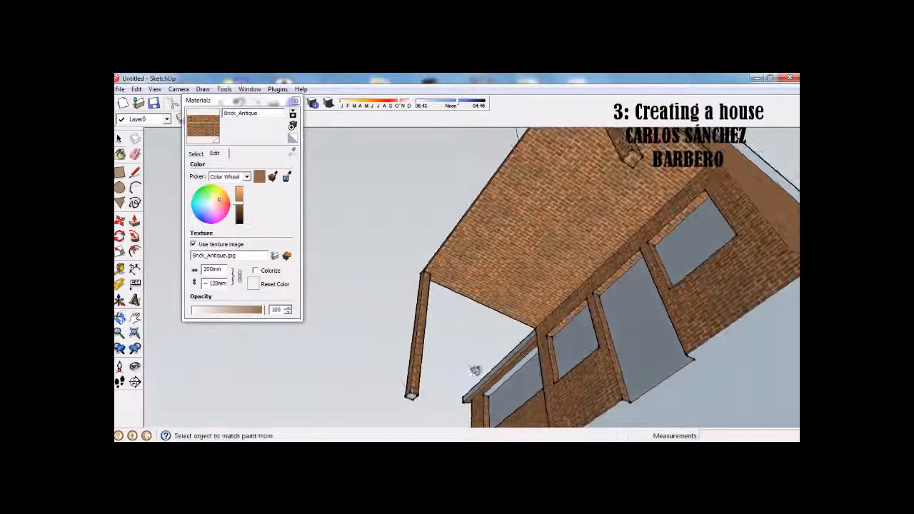
mouse_move(730, 333)
middle_down()
mouse_move(624, 234)
mouse_move(465, 302)
mouse_move(493, 279)
mouse_move(508, 247)
mouse_move(743, 364)
mouse_move(559, 306)
mouse_move(623, 281)
mouse_move(569, 214)
mouse_move(545, 208)
mouse_move(643, 271)
mouse_move(745, 298)
mouse_move(628, 300)
middle_up()
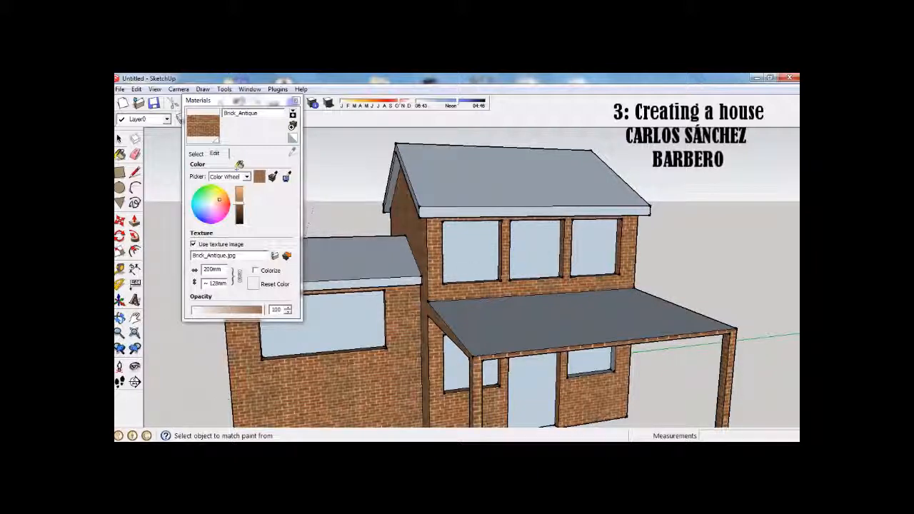
Step: Paint the main block's front roof slope with Roofing_Tile_Spanish and set the texture's width to 200 mm
click(197, 154)
click(257, 166)
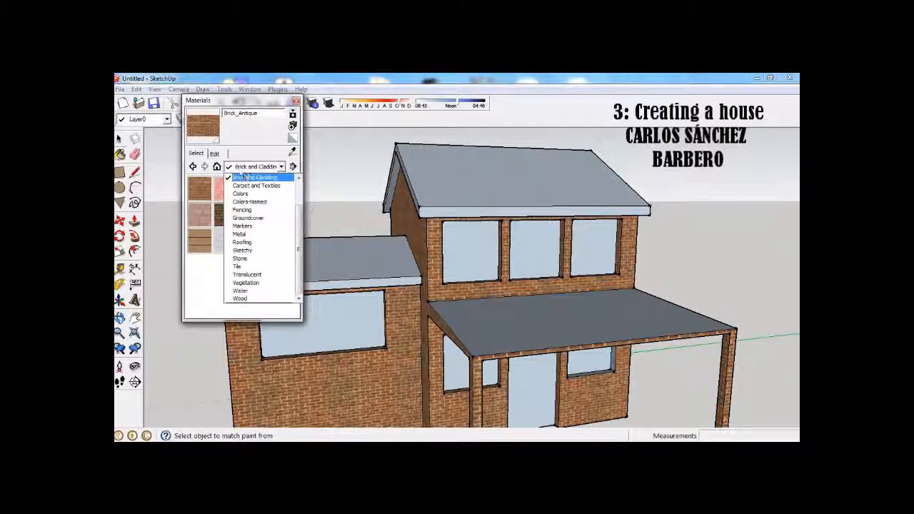
click(243, 242)
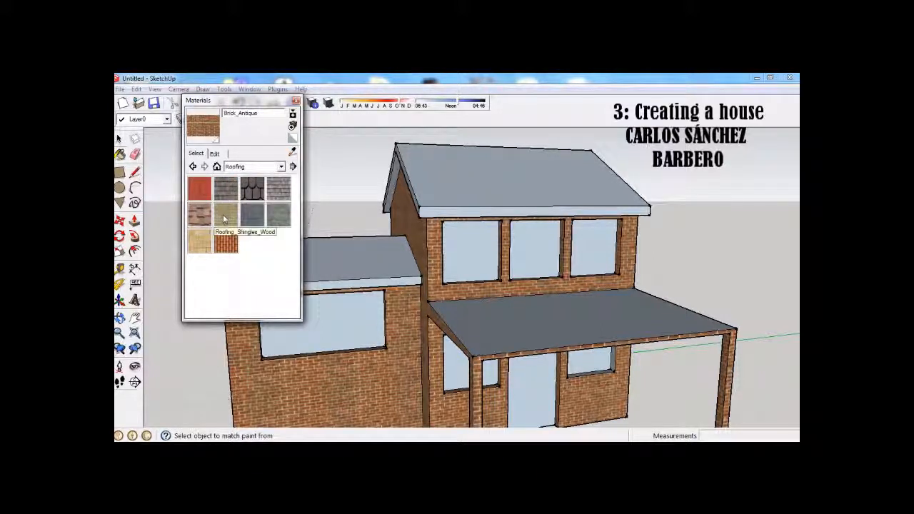
click(226, 241)
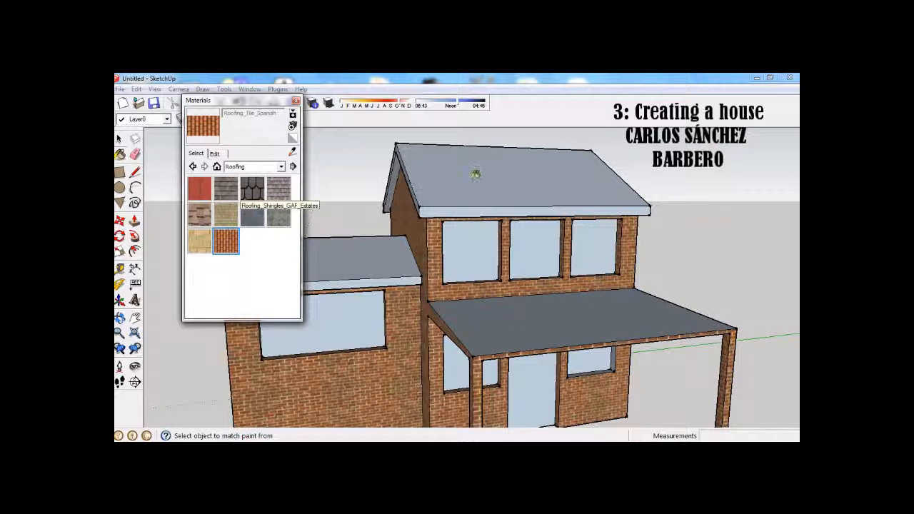
click(440, 172)
click(214, 154)
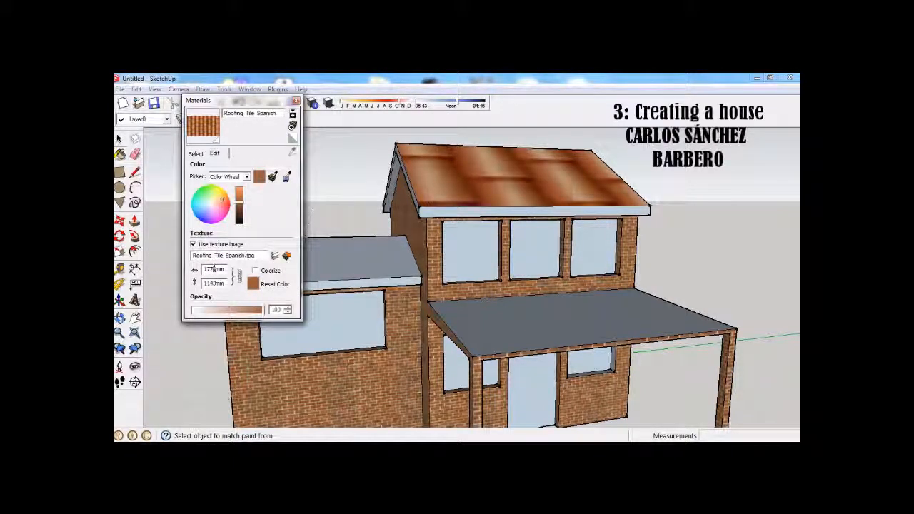
text(200)
key(Return)
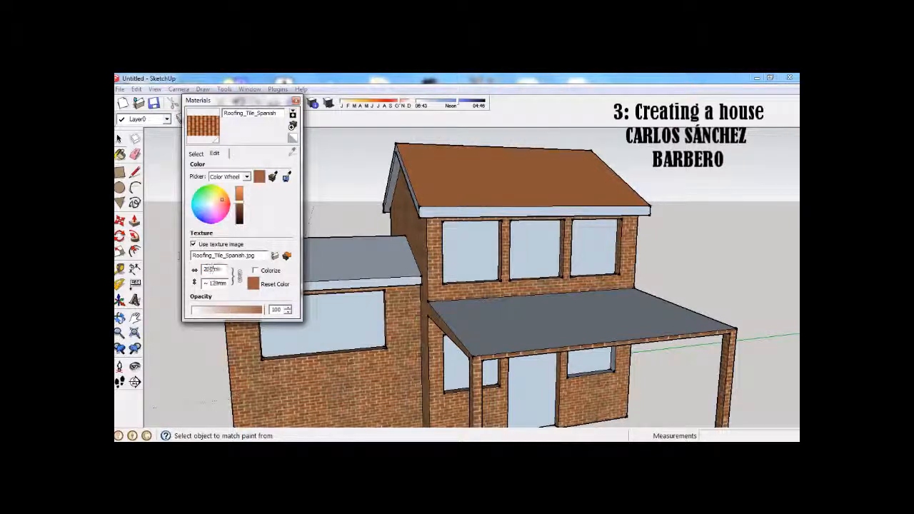
Step: Paint the small block's front roof slope and the canopy's top with Roofing_Tile_Spanish
mouse_move(571, 257)
middle_down()
mouse_move(634, 269)
mouse_move(657, 293)
mouse_move(645, 326)
middle_up()
click(550, 300)
click(497, 212)
middle_drag(496, 212, 550, 286)
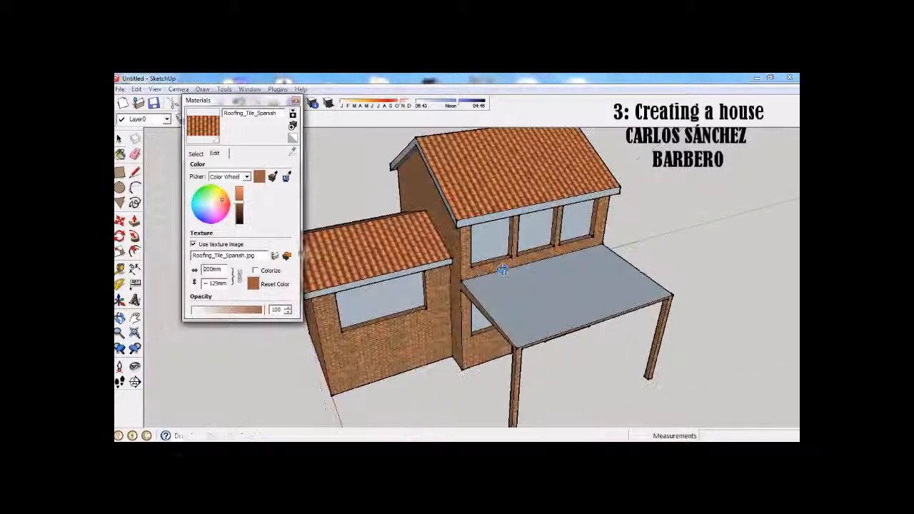
click(549, 288)
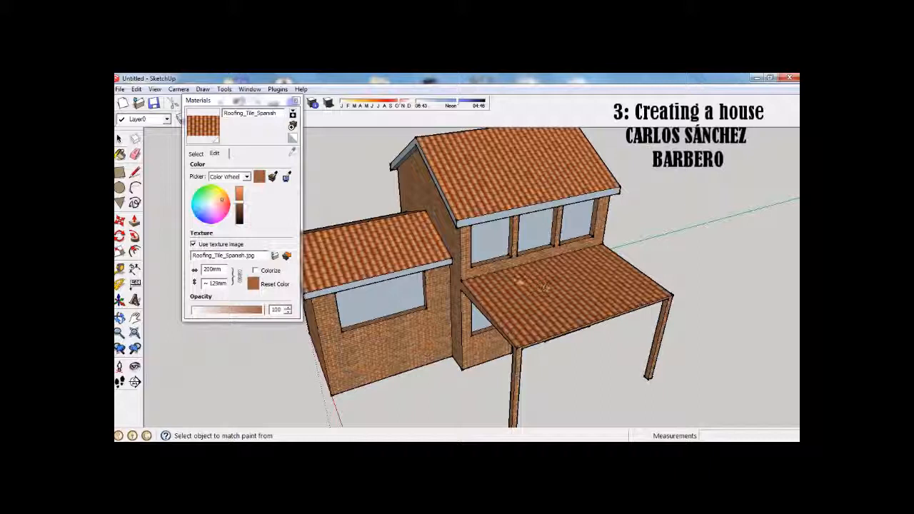
Step: Paint the small block's front window with Translucent_Glass_Blue and set the material's opacity to 75
click(196, 153)
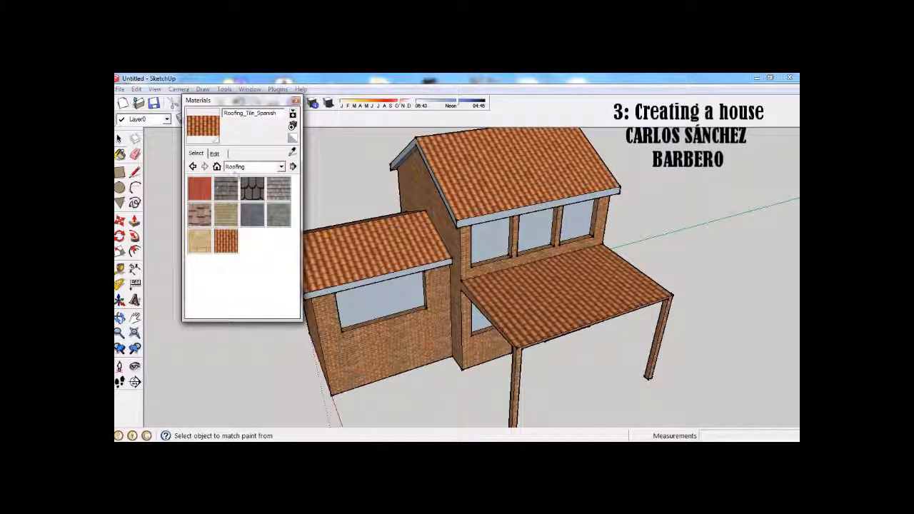
click(281, 167)
click(256, 276)
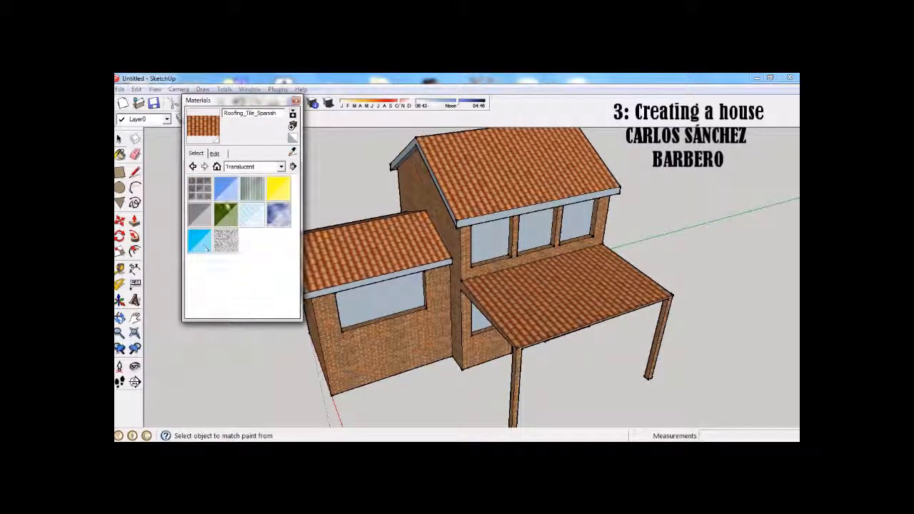
click(226, 190)
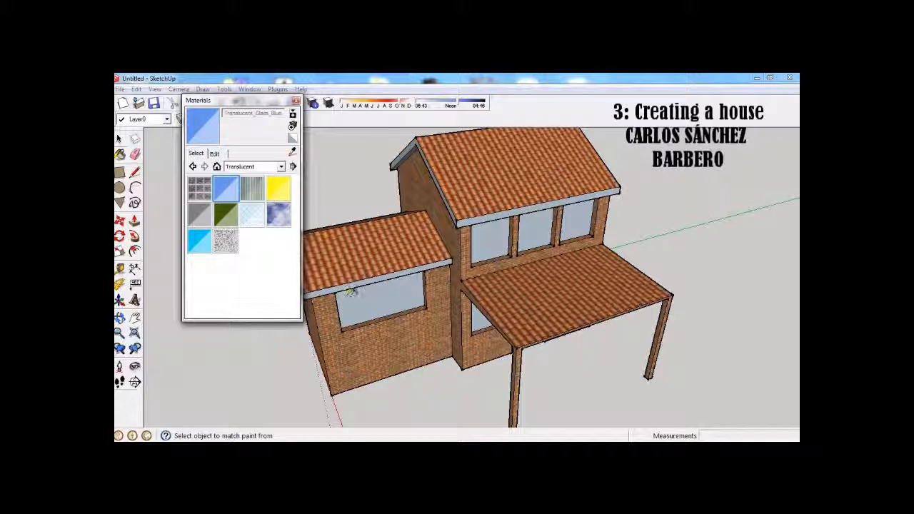
click(350, 293)
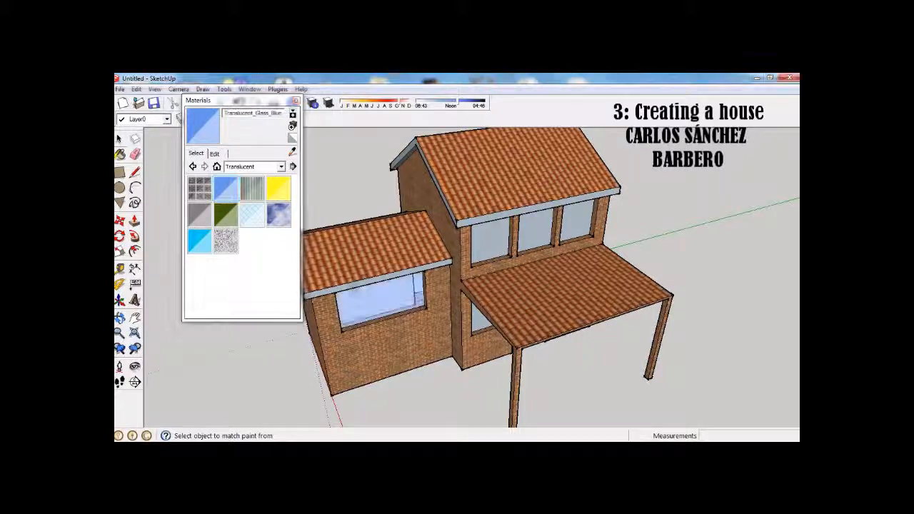
click(215, 153)
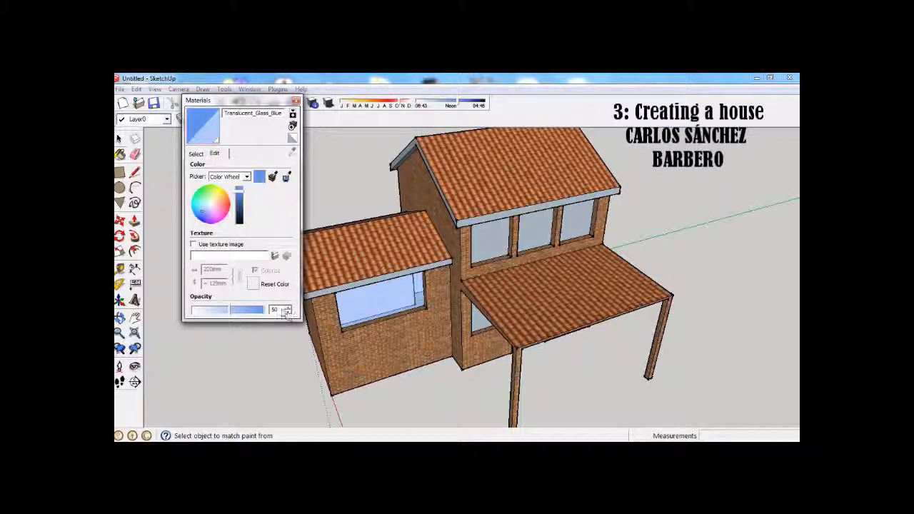
text(75)
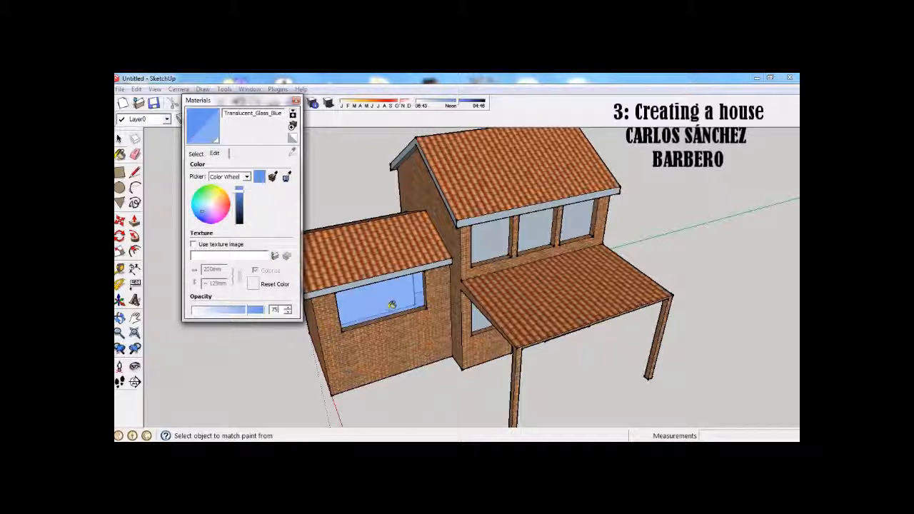
Step: Paint the main block's three upper windows and two ground-floor windows with Translucent_Glass_Blue
click(495, 238)
click(531, 234)
click(574, 226)
mouse_move(526, 314)
middle_down()
mouse_move(489, 192)
mouse_move(510, 205)
middle_up()
click(500, 293)
click(592, 295)
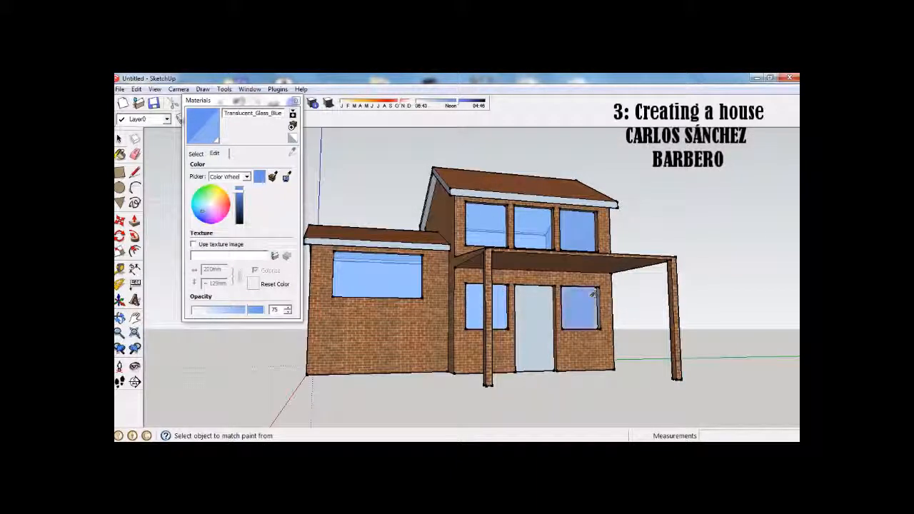
middle_drag(501, 299, 565, 336)
scroll(588, 354, up, 5)
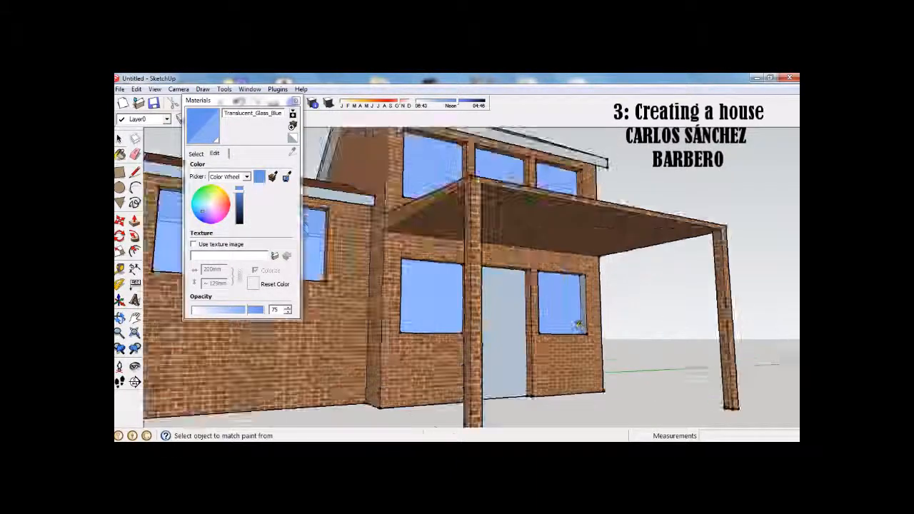
Step: Sample Brick_Antique from the main block's wall and paint the side reveal of its ground-floor window beyond the door with it
alt+click(594, 362)
click(588, 307)
mouse_move(598, 315)
middle_down()
mouse_move(369, 343)
mouse_move(535, 367)
mouse_move(605, 359)
mouse_move(536, 327)
mouse_move(480, 337)
middle_up()
scroll(575, 348, down, 3)
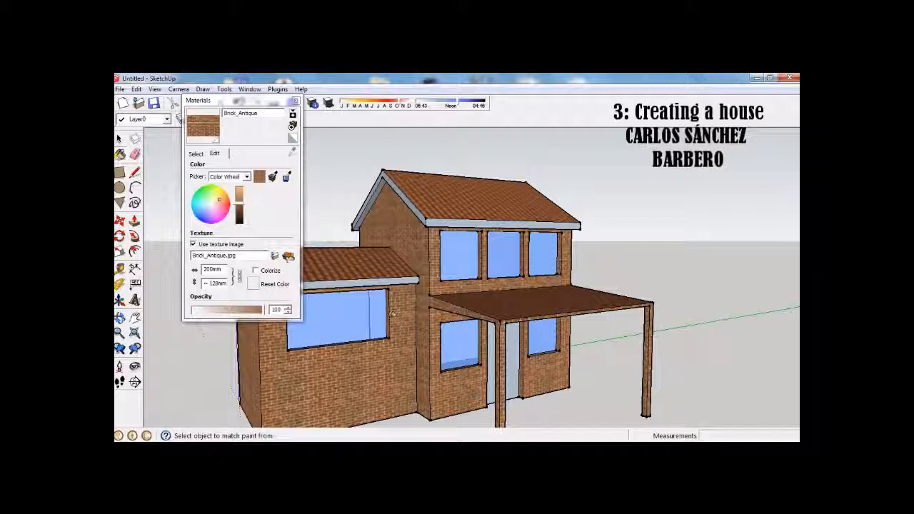
Step: Paint the main block's front door with Wood_Cherry_Original from the Wood collection
click(196, 154)
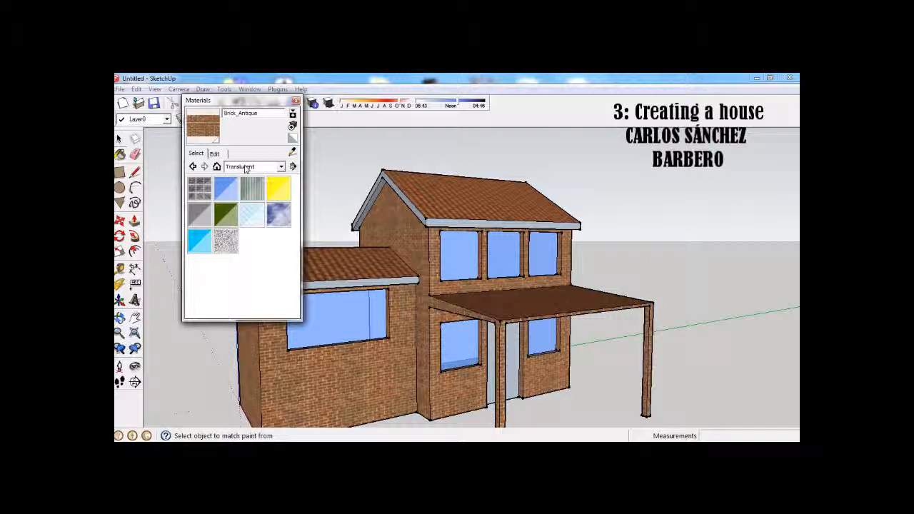
click(281, 166)
click(227, 299)
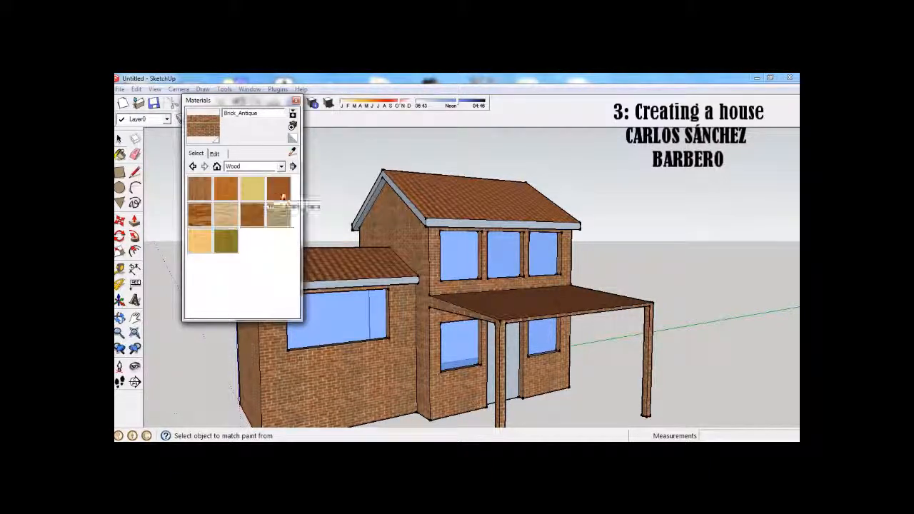
click(281, 192)
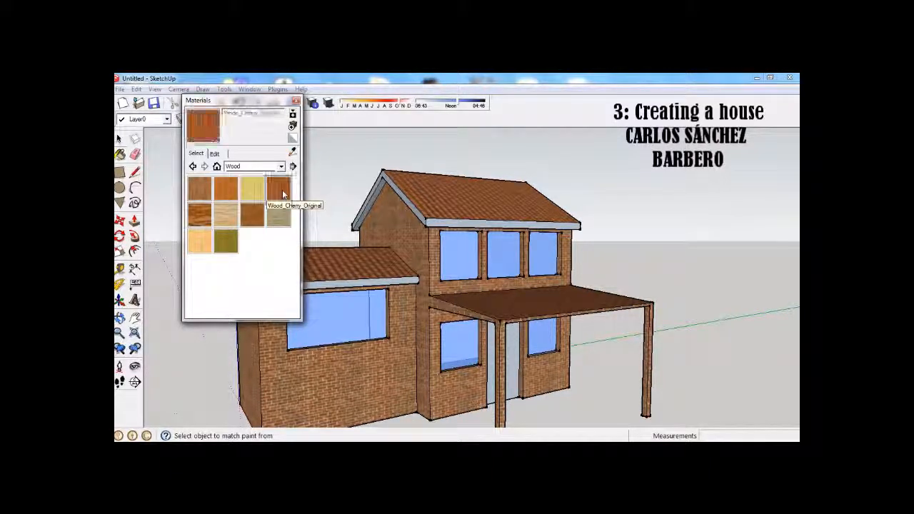
click(515, 358)
scroll(493, 353, up, 5)
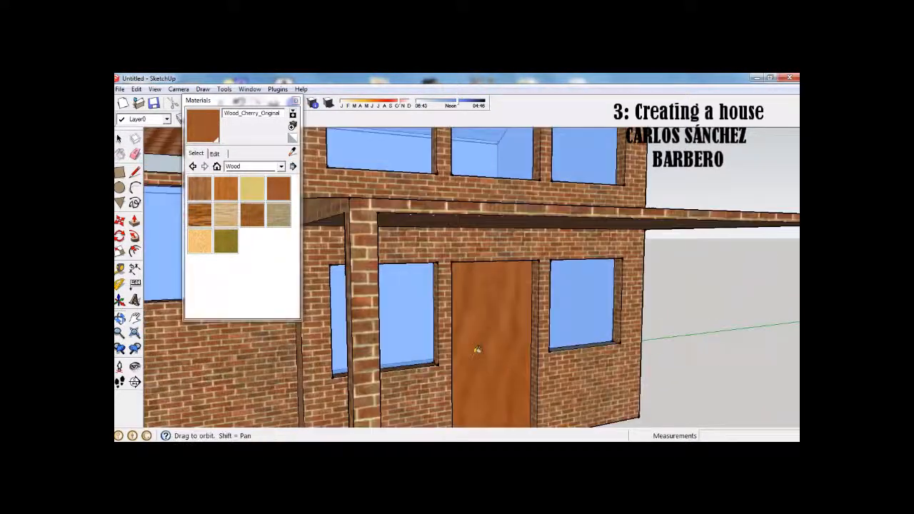
Step: Set the width of the front door's Wood_Cherry_Original texture to 200 mm
scroll(478, 350, up, 1)
click(215, 153)
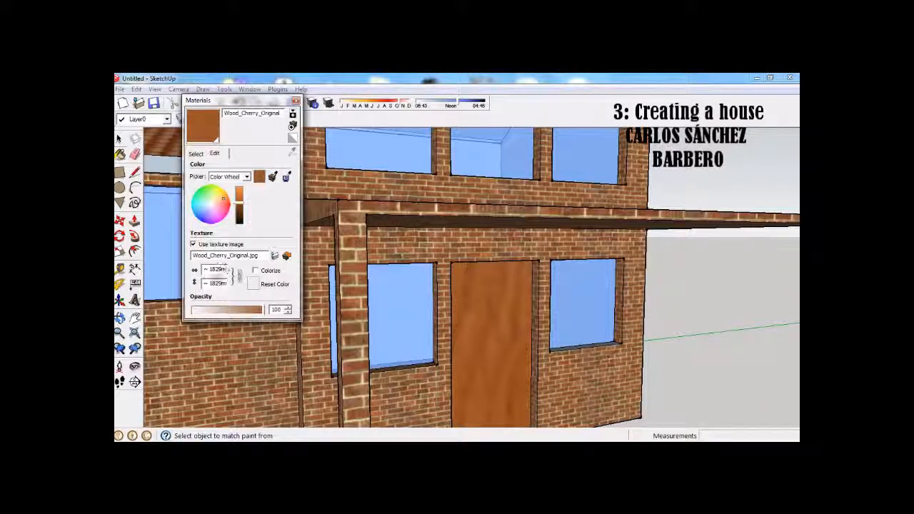
text(1)
key(Return)
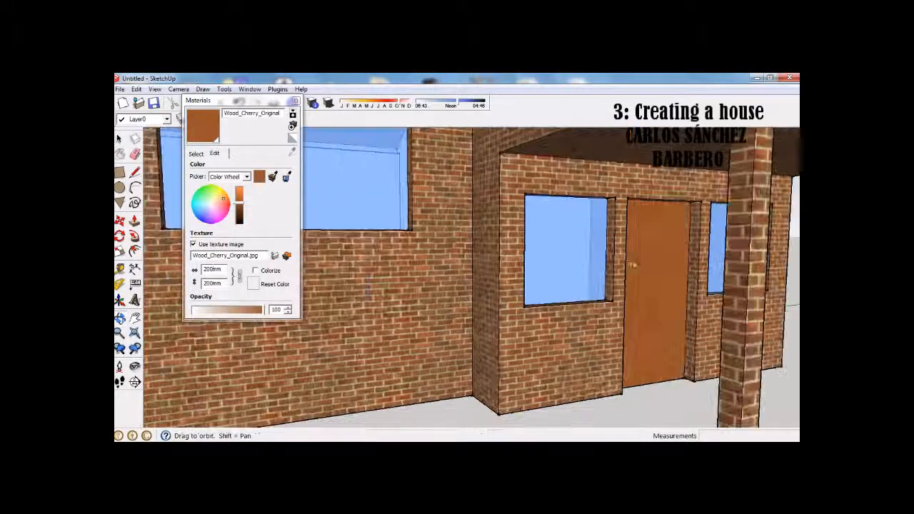
Step: Draw a horizontal line about 340 mm long across the upper part of the small block's front window
scroll(537, 289, down, 10)
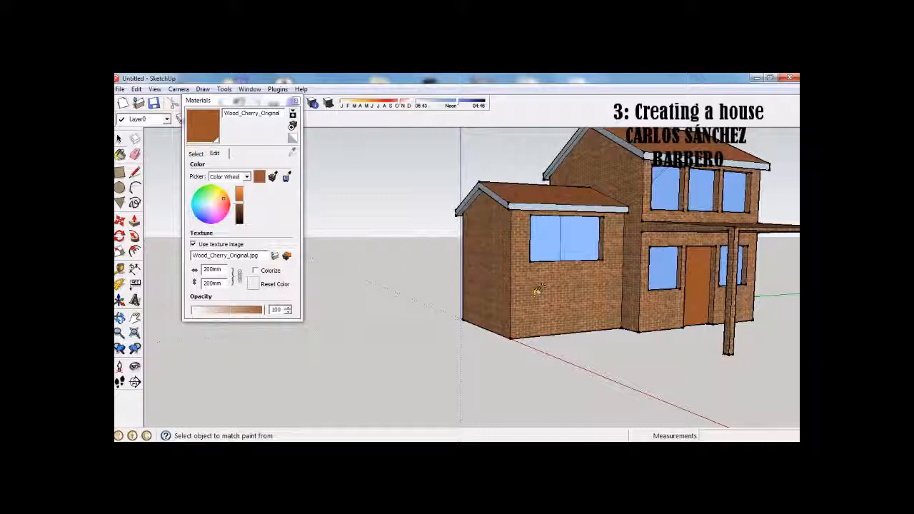
mouse_move(575, 294)
middle_down()
mouse_move(480, 322)
mouse_move(555, 292)
middle_up()
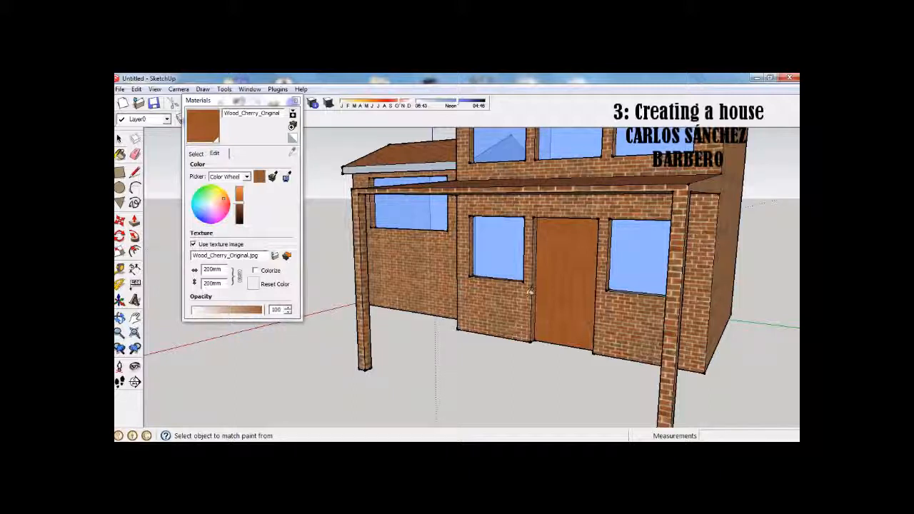
click(135, 173)
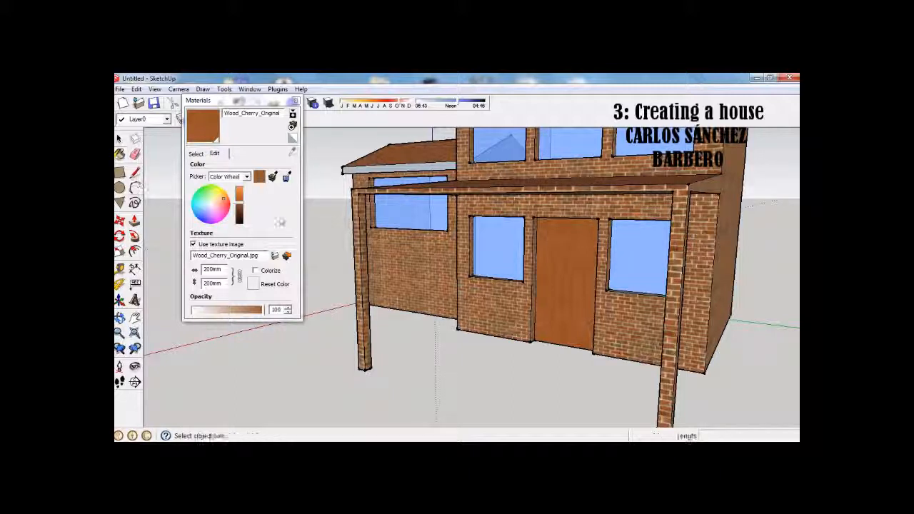
middle_drag(364, 261, 431, 271)
scroll(422, 212, up, 5)
middle_drag(457, 211, 459, 338)
middle_drag(442, 289, 444, 311)
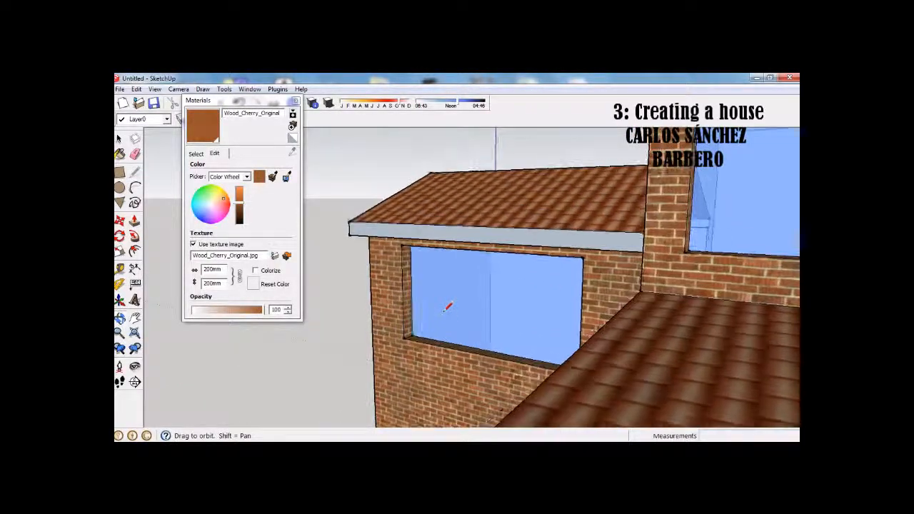
click(413, 275)
middle_drag(564, 283, 627, 279)
click(613, 274)
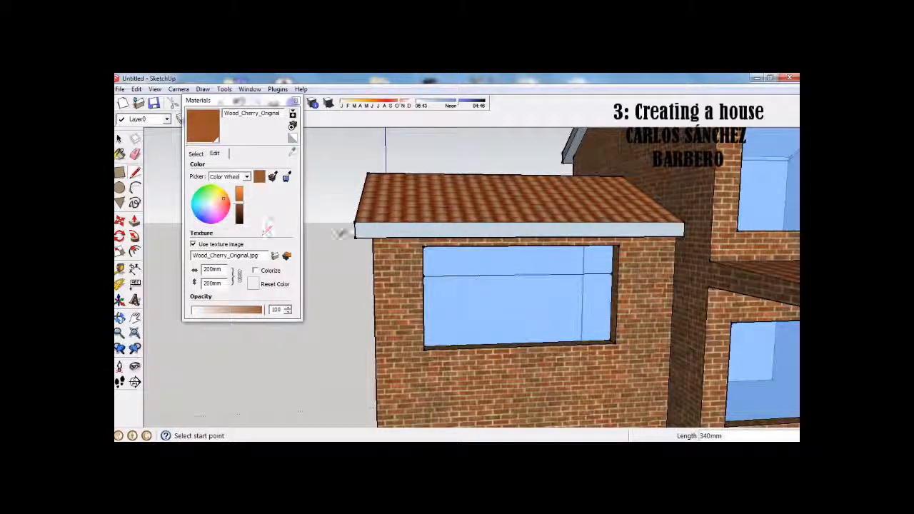
Step: Draw a rectangle of 340 mm by about 52 mm over the upper strip of the small block's front window
click(119, 172)
middle_drag(474, 280, 411, 243)
click(381, 215)
middle_drag(629, 239, 716, 252)
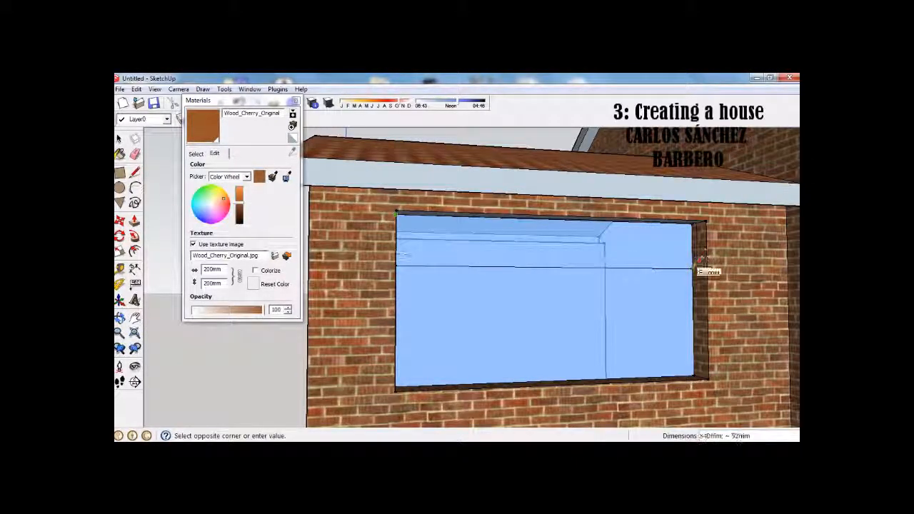
Step: Paint the upper strip of the small block's front window with Blinds_Cloth_Horizontal from the Blinds collection
click(196, 152)
click(250, 167)
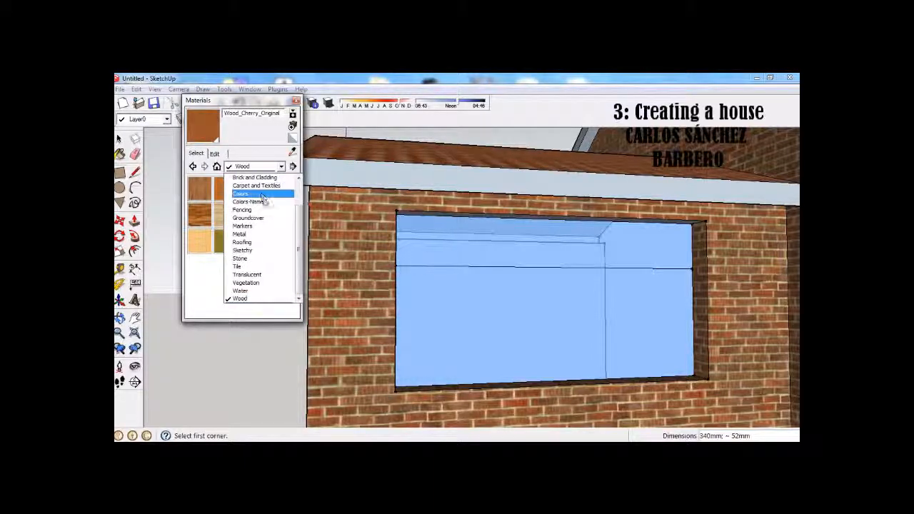
click(201, 268)
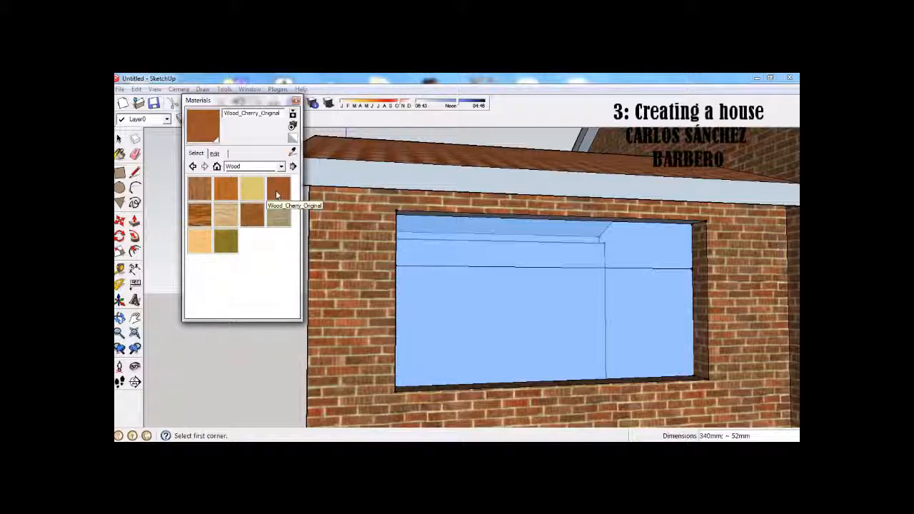
click(241, 166)
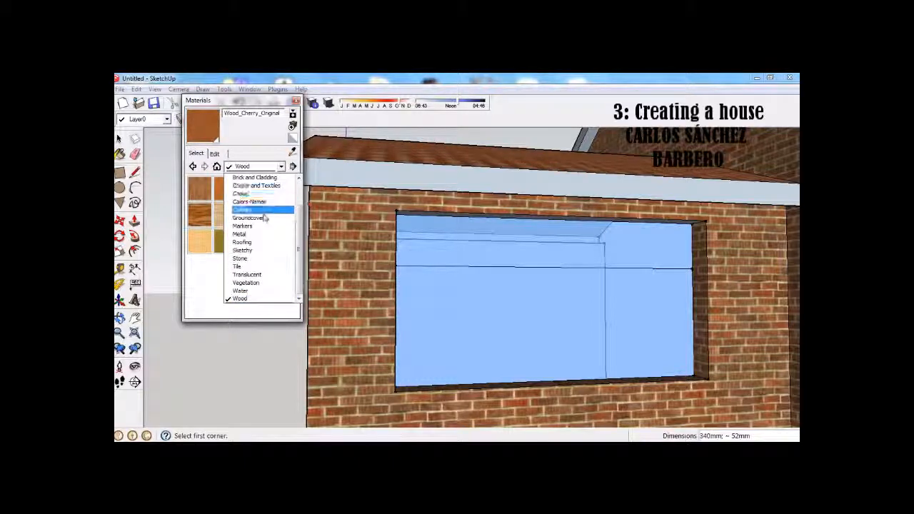
scroll(300, 244, up, 2)
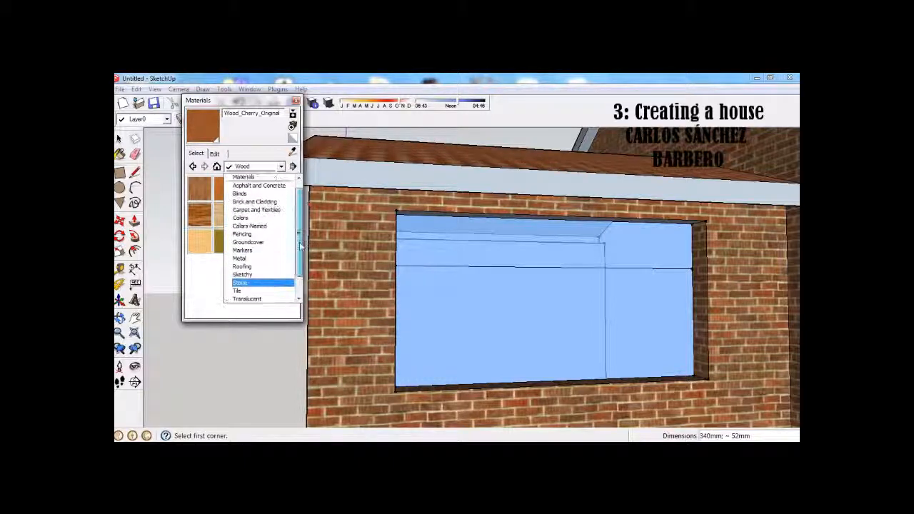
click(240, 203)
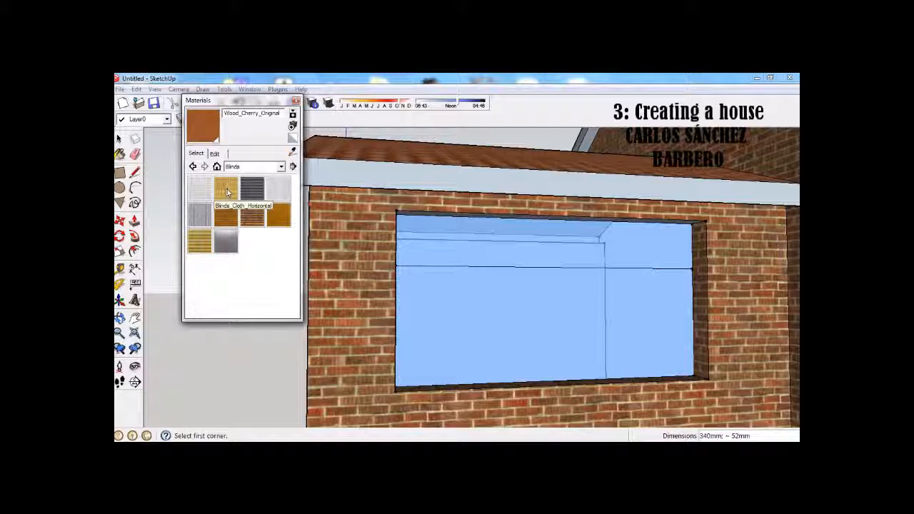
click(226, 188)
click(439, 251)
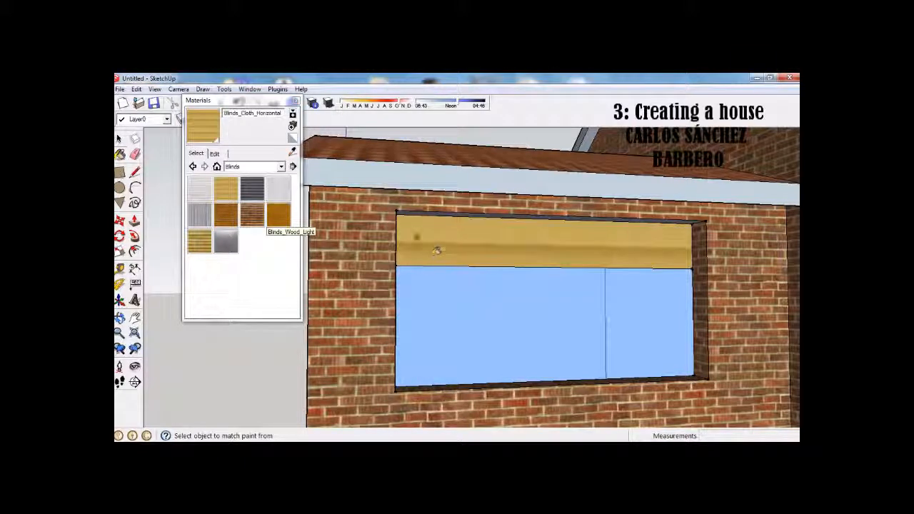
Step: Try Blinds_Cloth_Horizontal texture widths of 200 mm and 20 mm, and set the width to 100 mm
click(215, 154)
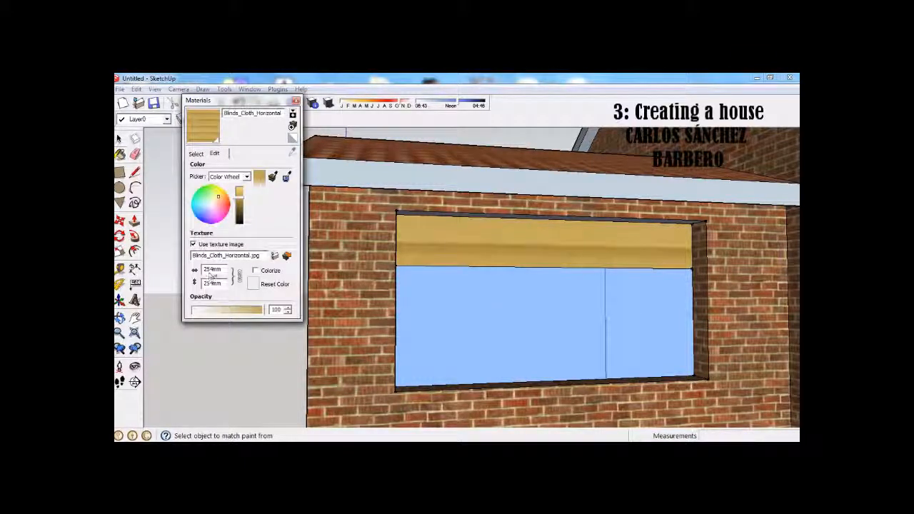
text(200)
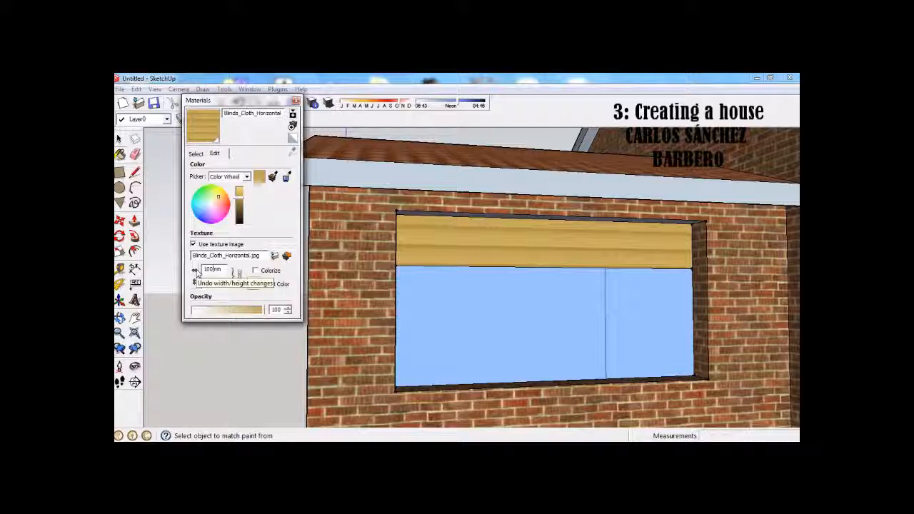
key(BackSpace)
key(BackSpace)
key(BackSpace)
text(200)
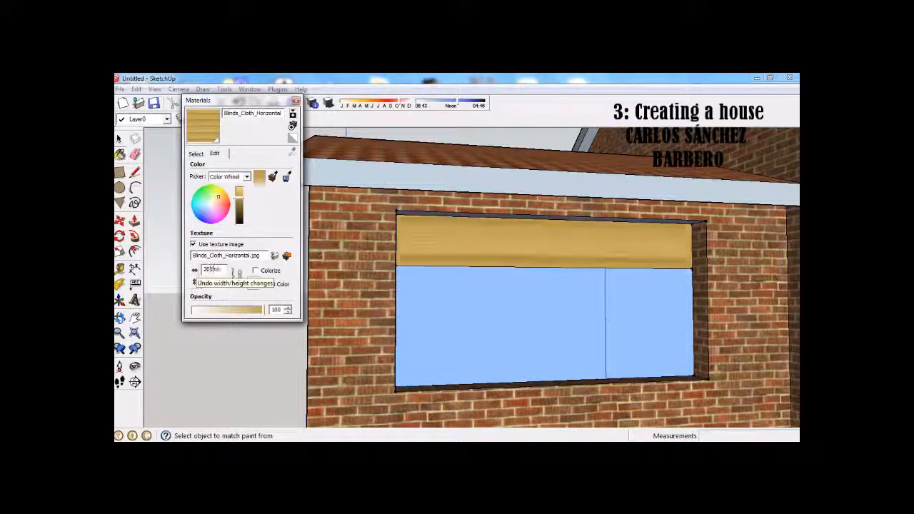
key(BackSpace)
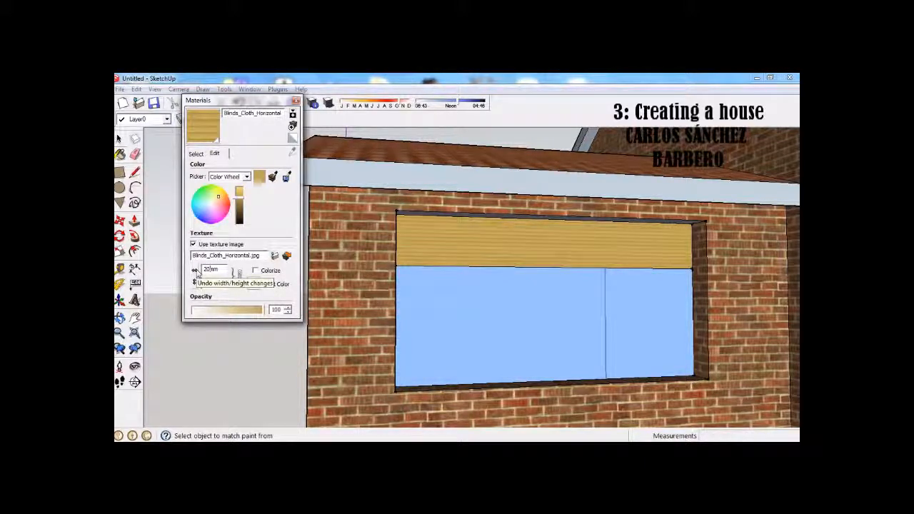
key(BackSpace)
text(150)
key(BackSpace)
text(0)
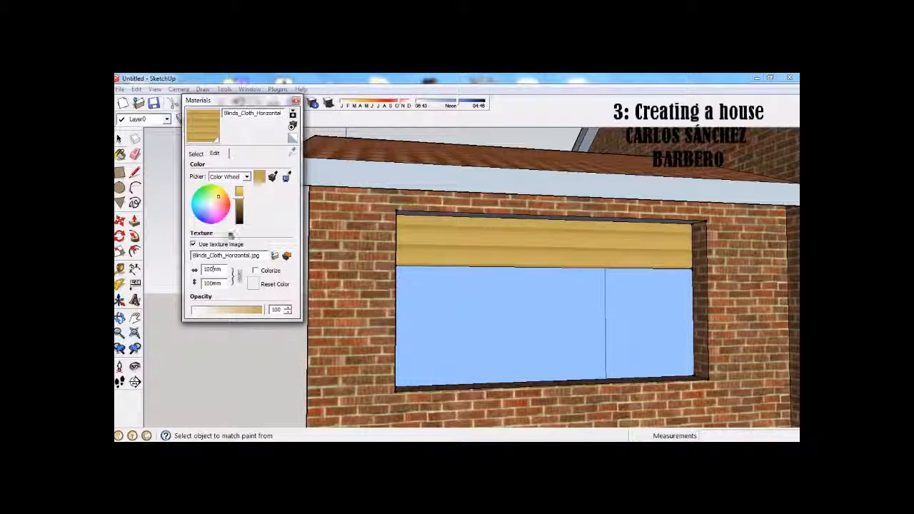
Step: Paint the front roof edge of the small block with Metal_Aluminum_Anodized from the Metal collection
click(195, 153)
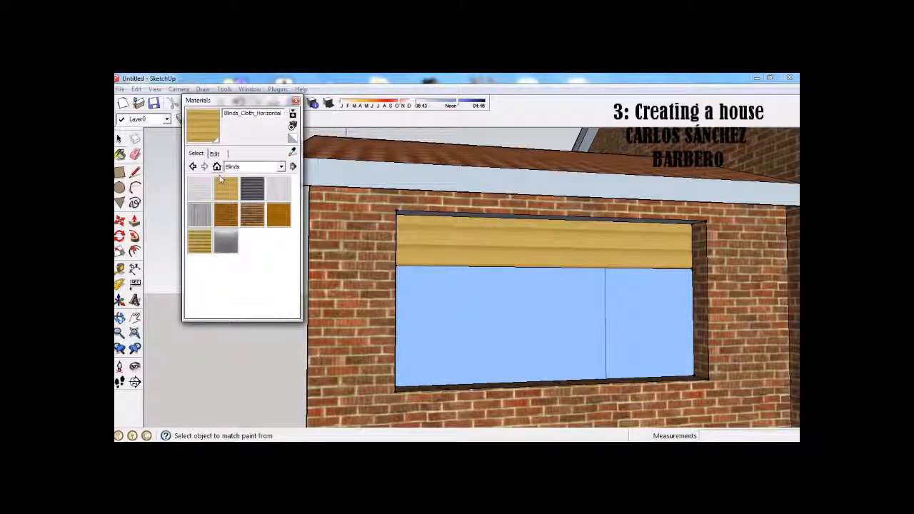
click(247, 166)
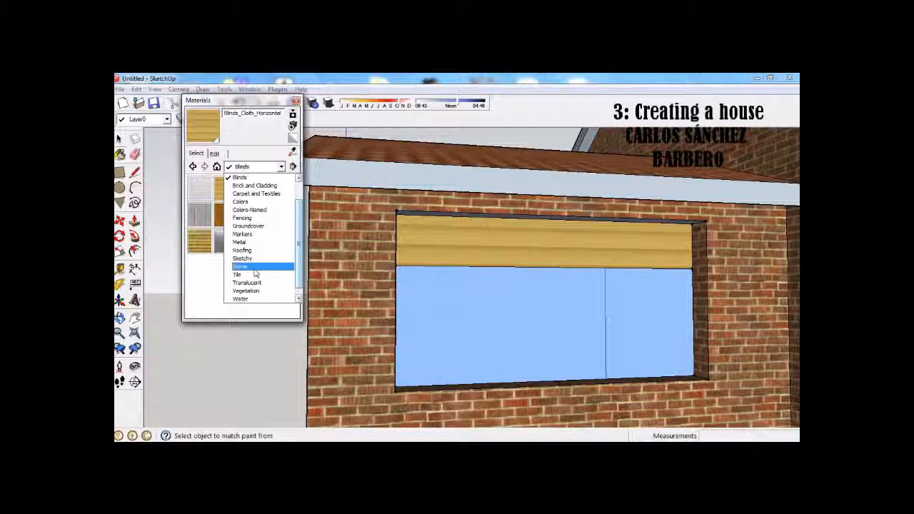
click(260, 242)
middle_drag(250, 339, 247, 378)
click(200, 191)
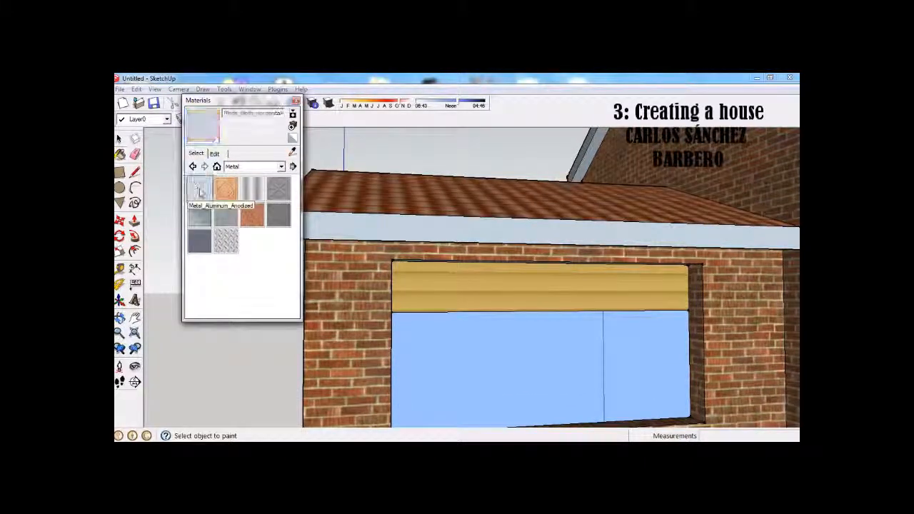
Step: Set the width of the Metal_Aluminum_Anodized texture to 200 mm
click(214, 153)
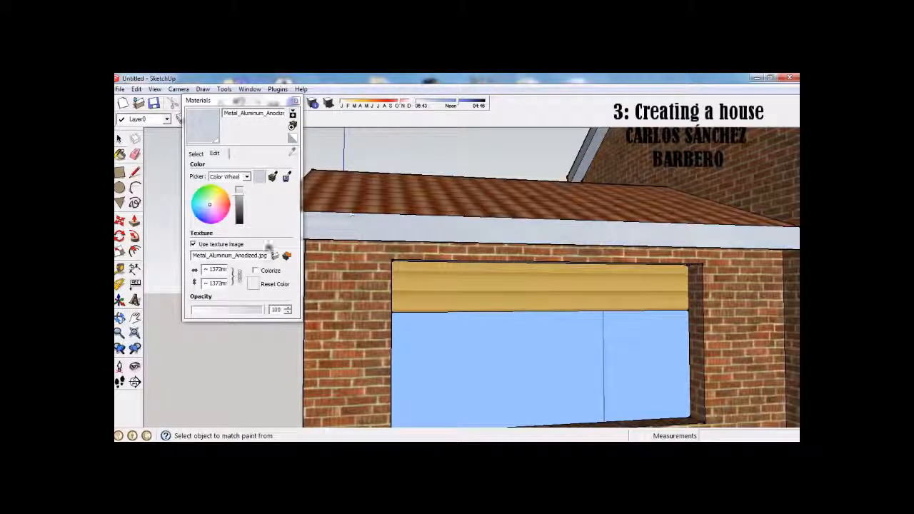
click(212, 270)
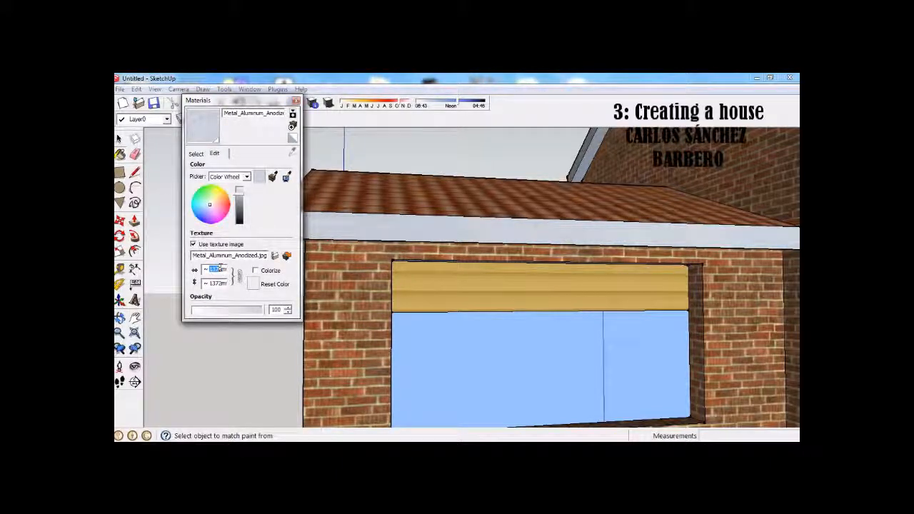
text(200)
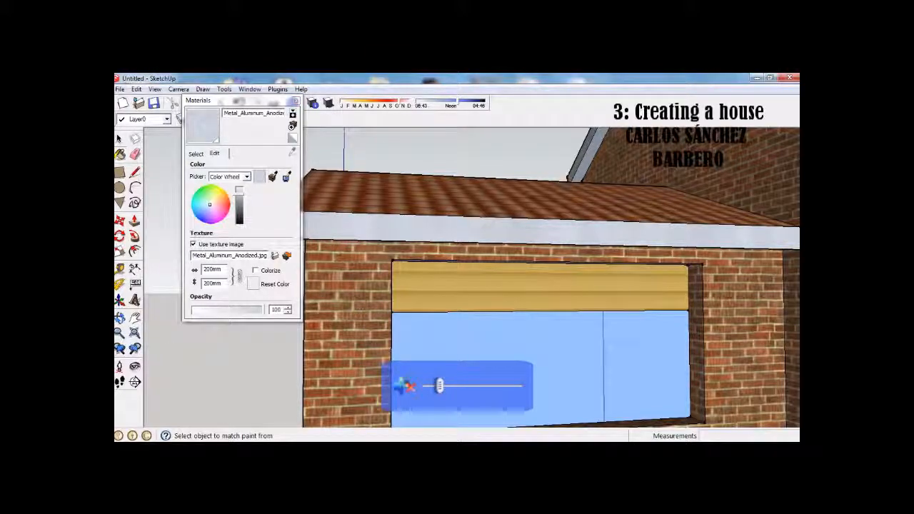
Step: Paint the remaining roof edges and eaves undersides of both blocks with Metal_Aluminum_Anodized
middle_drag(384, 371, 457, 253)
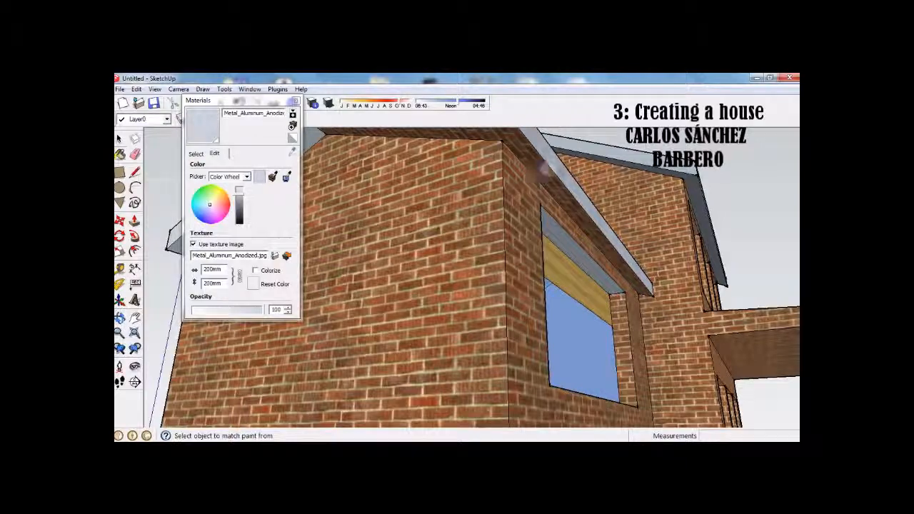
middle_drag(559, 195, 541, 213)
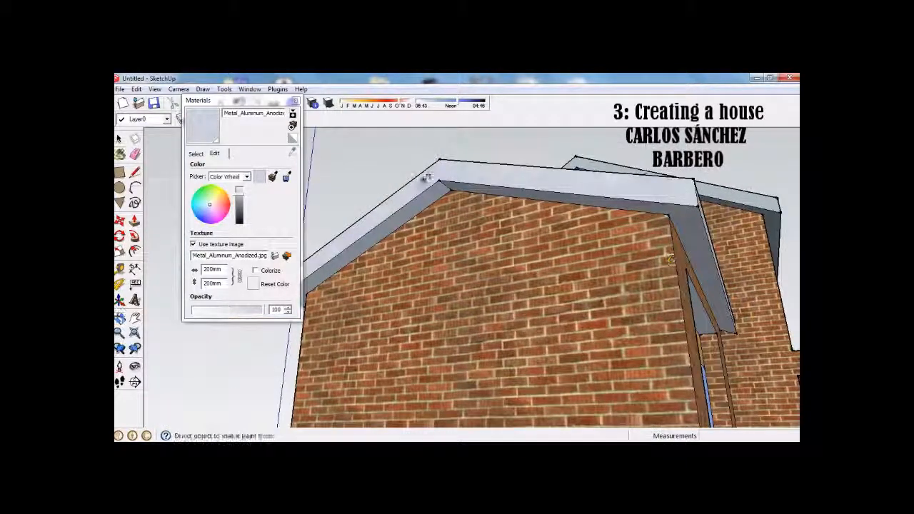
middle_drag(428, 182, 694, 189)
middle_drag(457, 259, 485, 251)
middle_drag(397, 193, 596, 269)
middle_drag(447, 227, 486, 218)
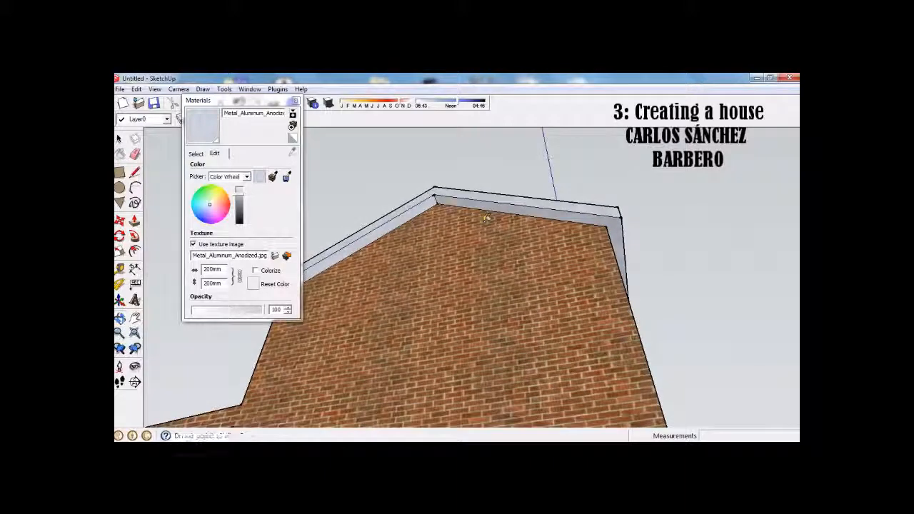
mouse_move(396, 222)
middle_down()
mouse_move(399, 143)
mouse_move(397, 131)
mouse_move(387, 132)
middle_up()
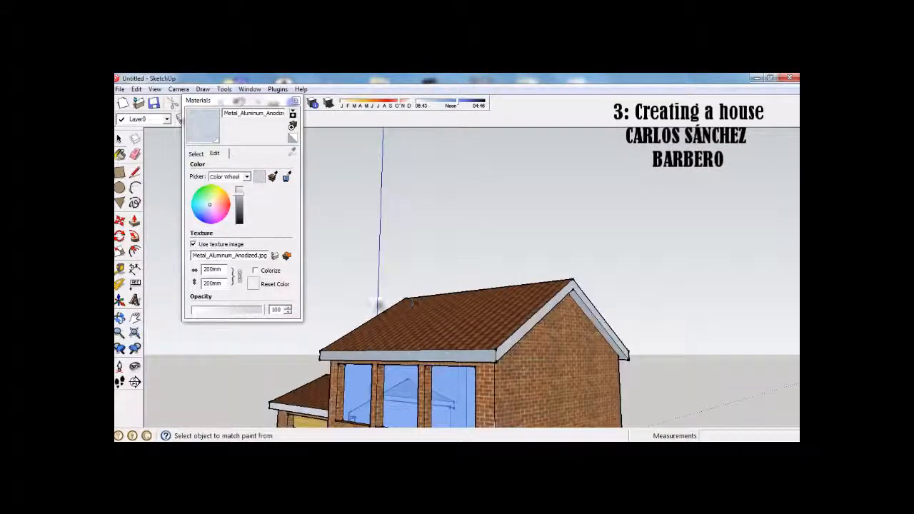
middle_drag(410, 361, 620, 297)
scroll(611, 300, down, 8)
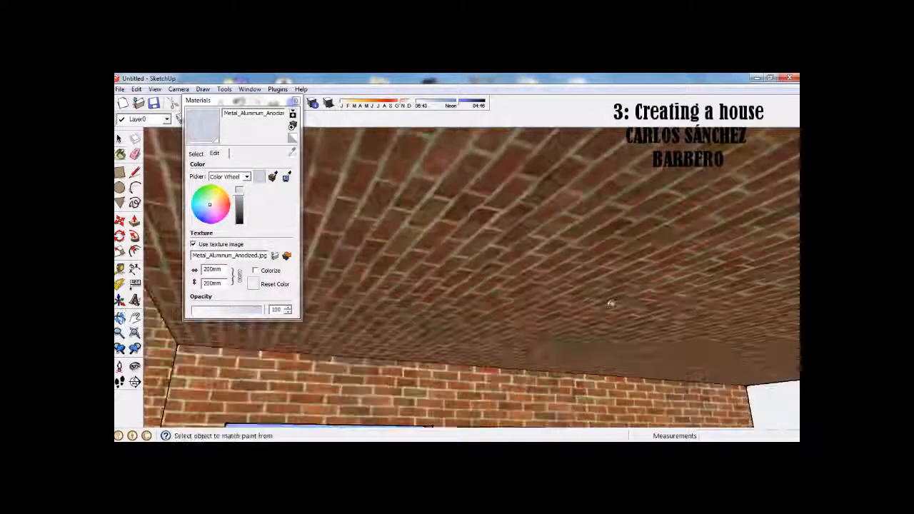
Step: Repaint the upper reveal of the small block's front window with Brick_Antique, and pick Metal_Aluminum_Anodized from the roof edge again
middle_drag(586, 378, 453, 312)
scroll(453, 312, up, 4)
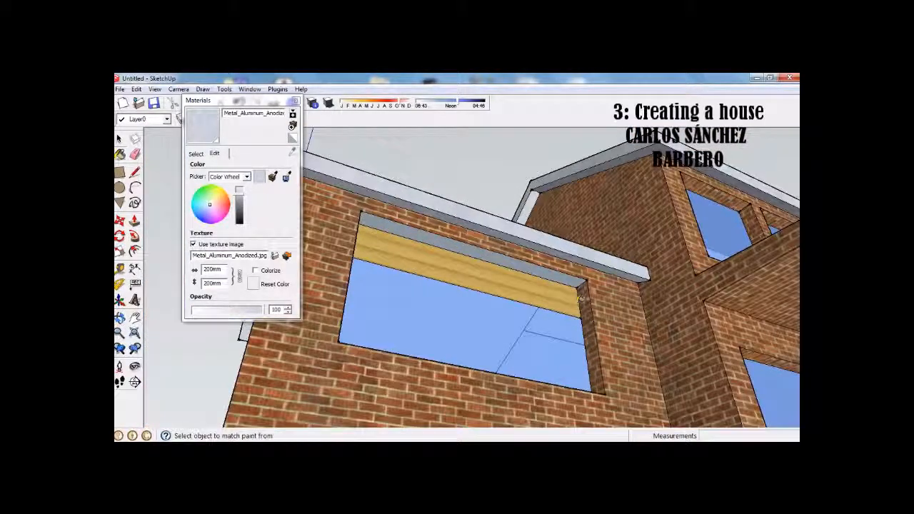
click(581, 287)
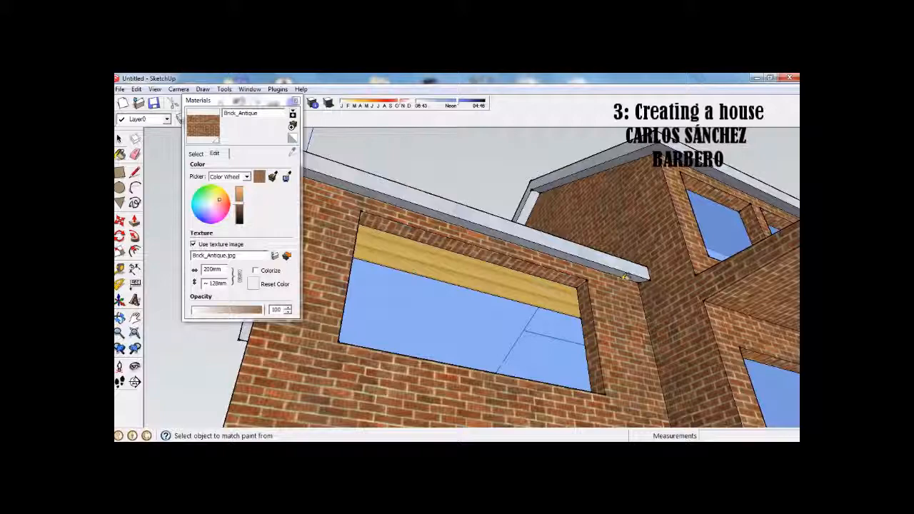
click(600, 263)
middle_drag(600, 262, 506, 290)
scroll(541, 233, down, 10)
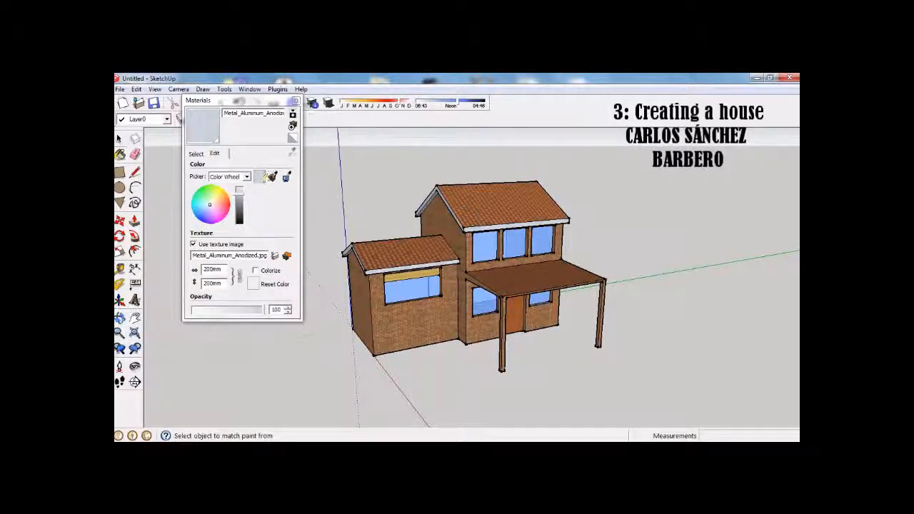
click(297, 101)
Step: Draw a rectangle on the ground plane extending around the house and beyond the porch posts
middle_drag(293, 193, 300, 188)
key(r)
click(315, 326)
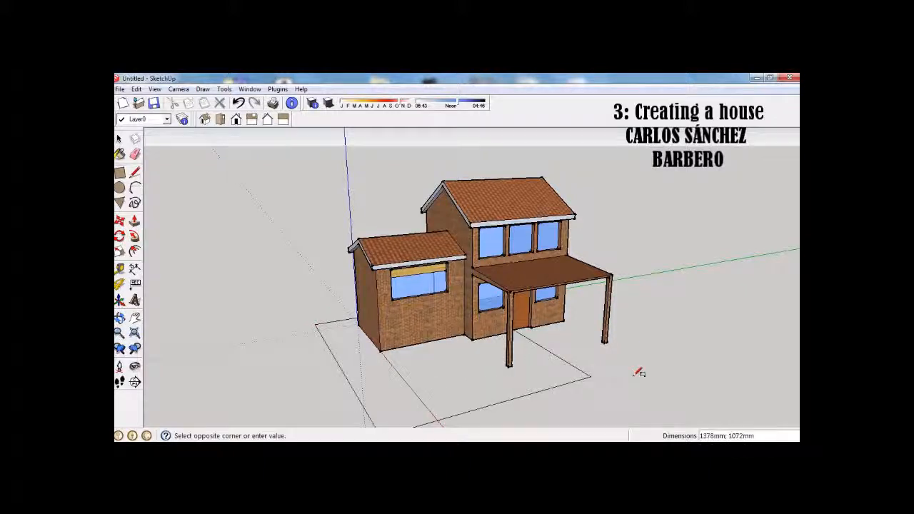
click(687, 345)
Step: Paint the ground rectangle with Vegetation_Grass1 from the Vegetation collection
click(120, 154)
click(195, 153)
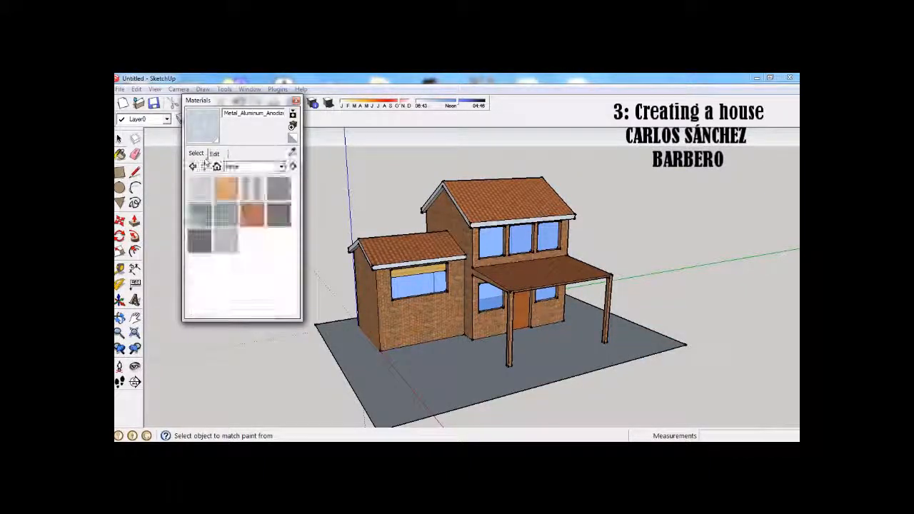
click(257, 165)
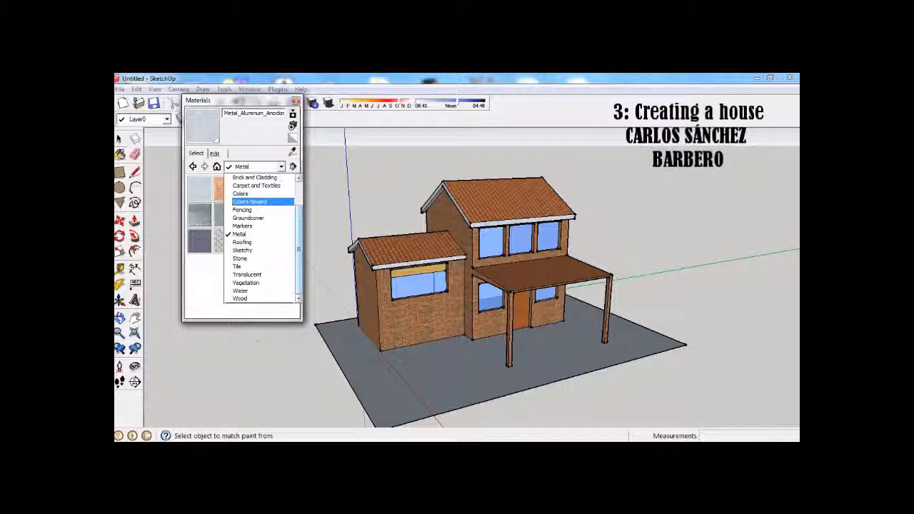
click(275, 283)
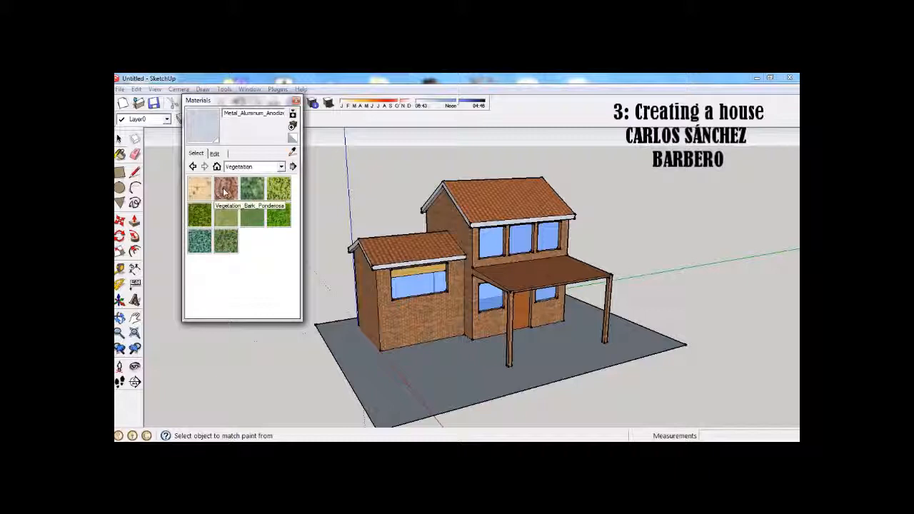
click(225, 215)
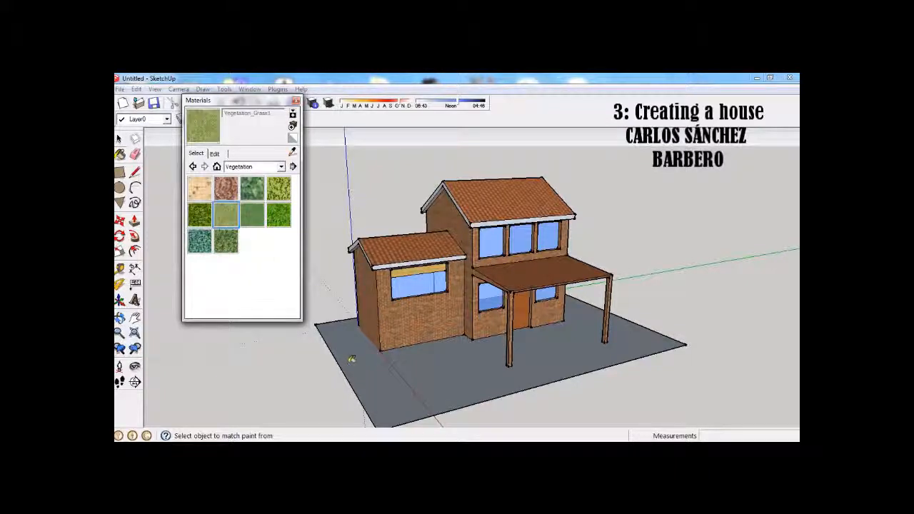
click(357, 362)
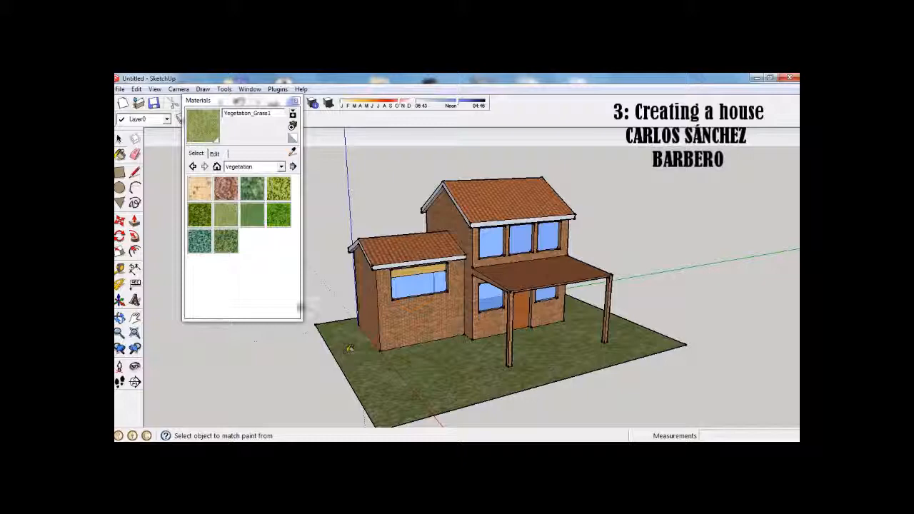
click(295, 101)
middle_drag(370, 378, 387, 372)
mouse_move(464, 348)
middle_down()
mouse_move(446, 331)
mouse_move(449, 340)
middle_up()
scroll(450, 331, down, 2)
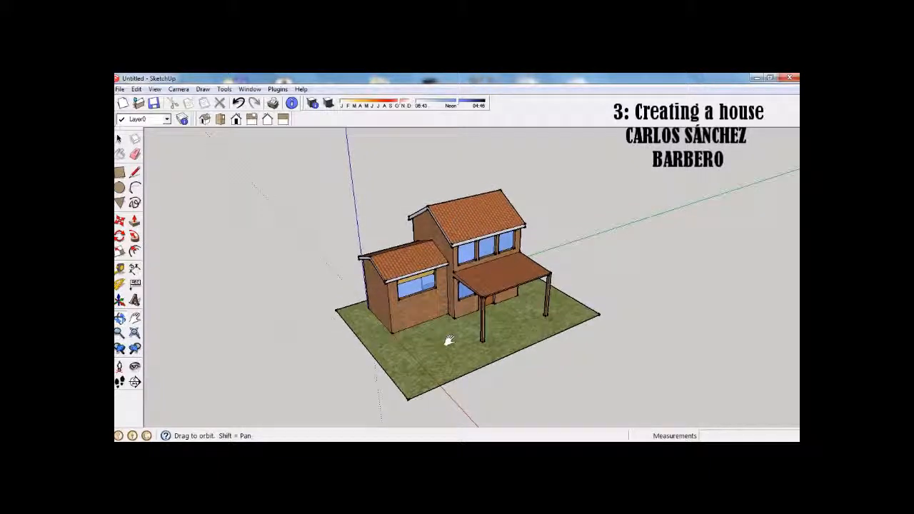